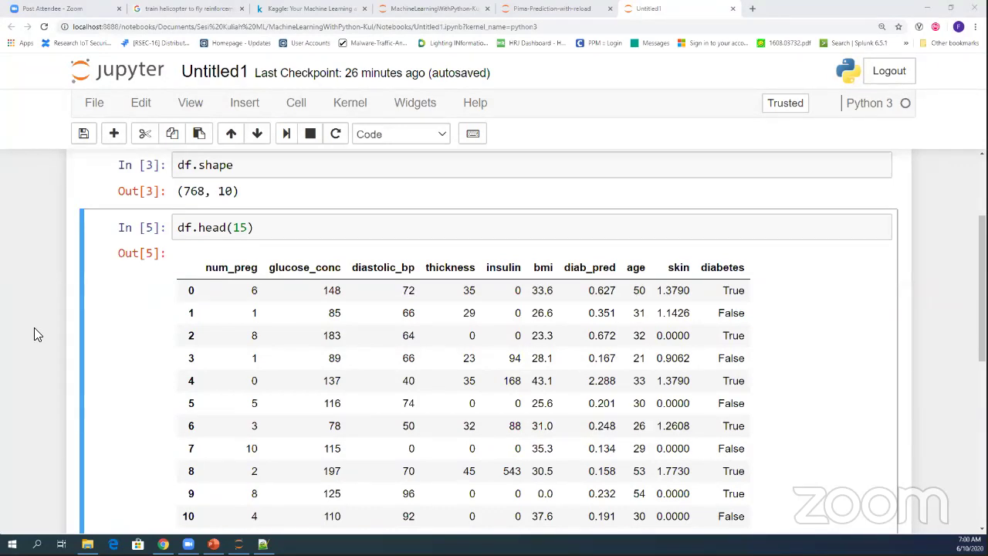
Review the df.head(15) and df.tail(5) outputs of the diabetes dataframe in the Untitled1 notebook
scroll(34, 333, down, 3)
scroll(34, 334, down, 3)
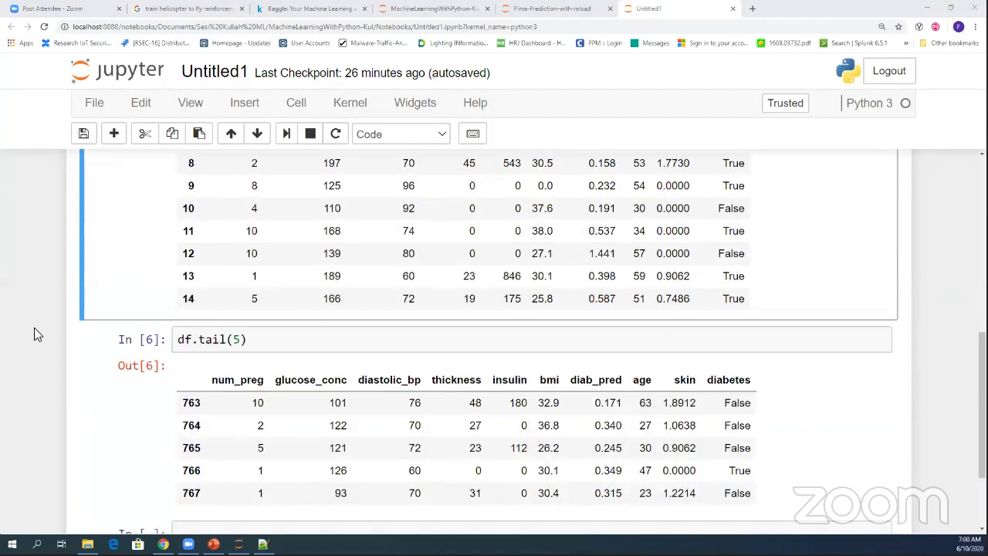
scroll(34, 333, up, 4)
scroll(34, 327, up, 4)
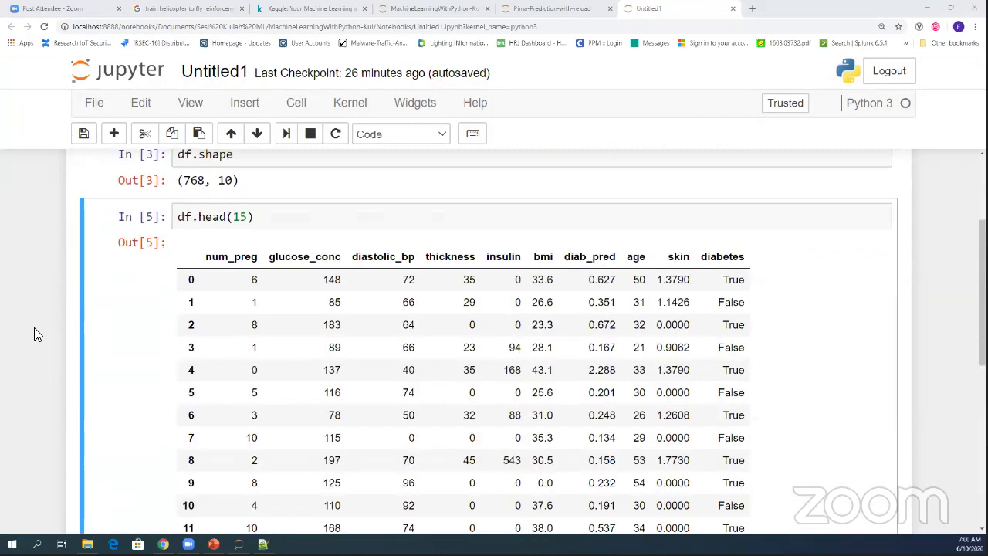
scroll(34, 327, down, 2)
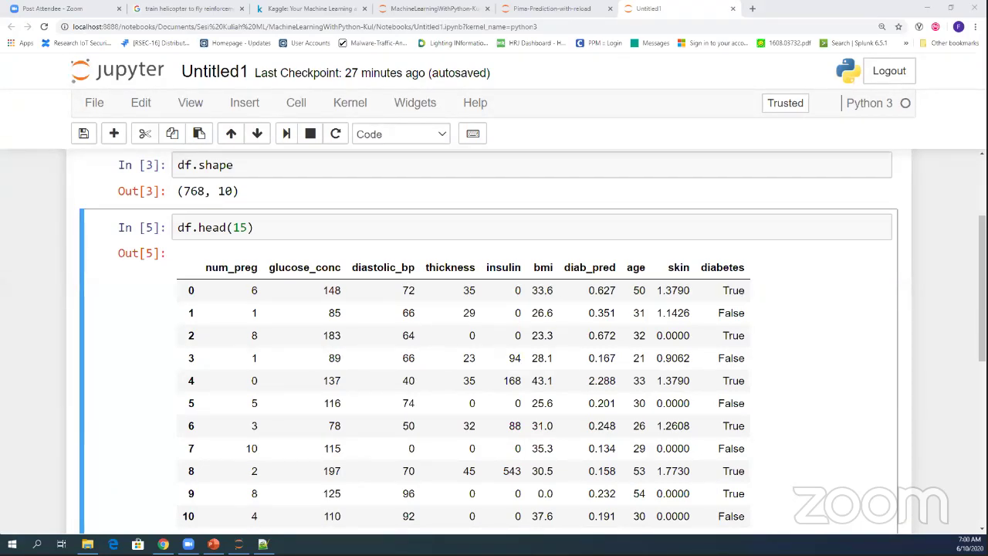
click(753, 9)
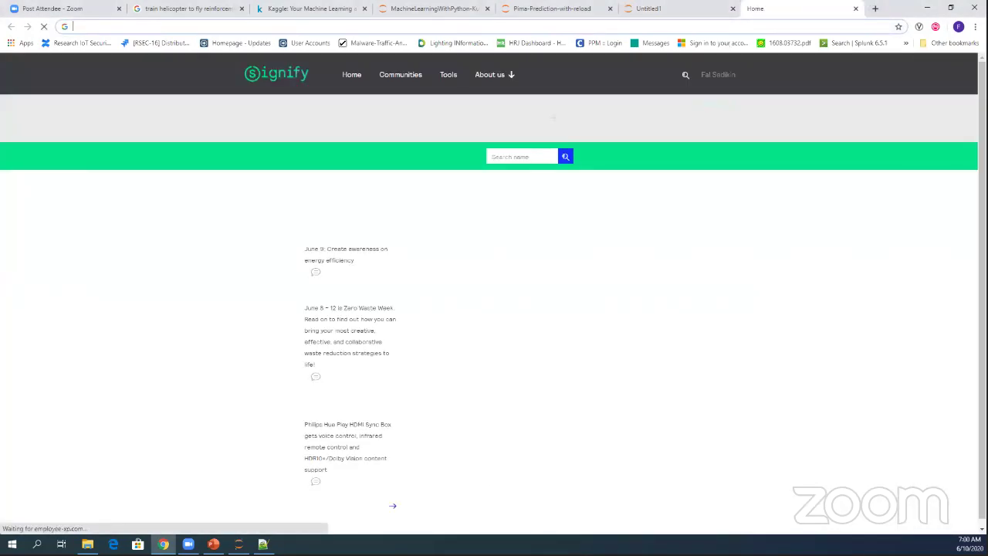
key(ctrl+w)
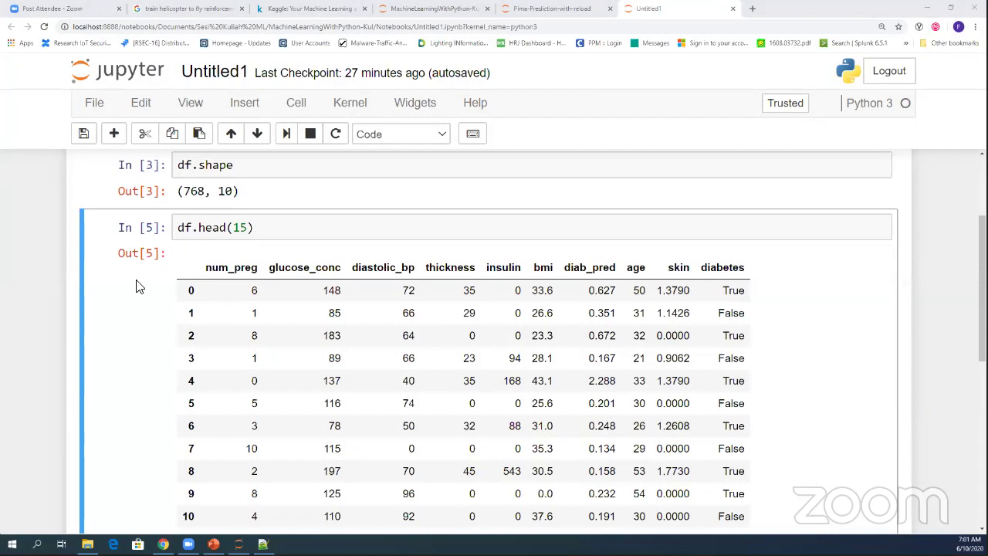
click(24, 275)
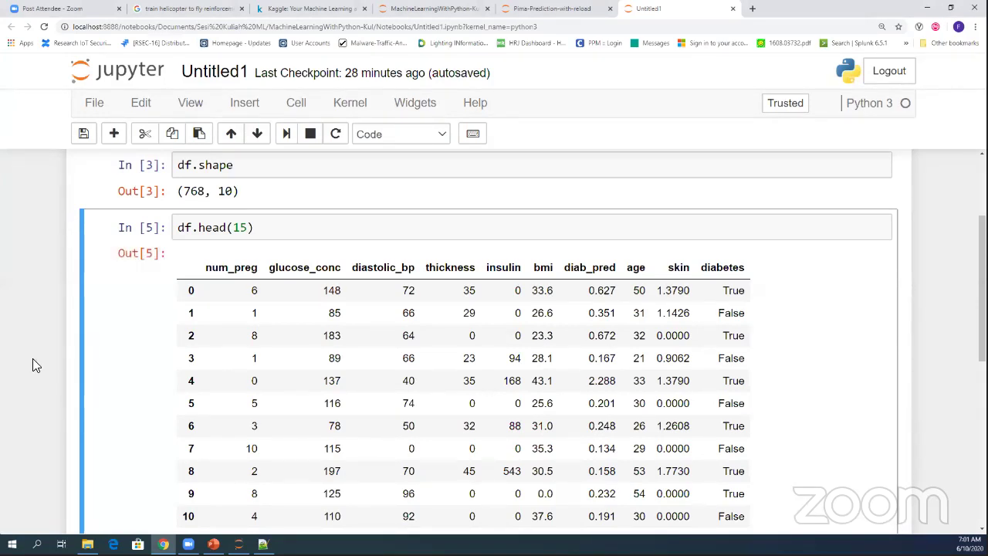
scroll(33, 360, down, 2)
key(alt+Tab)
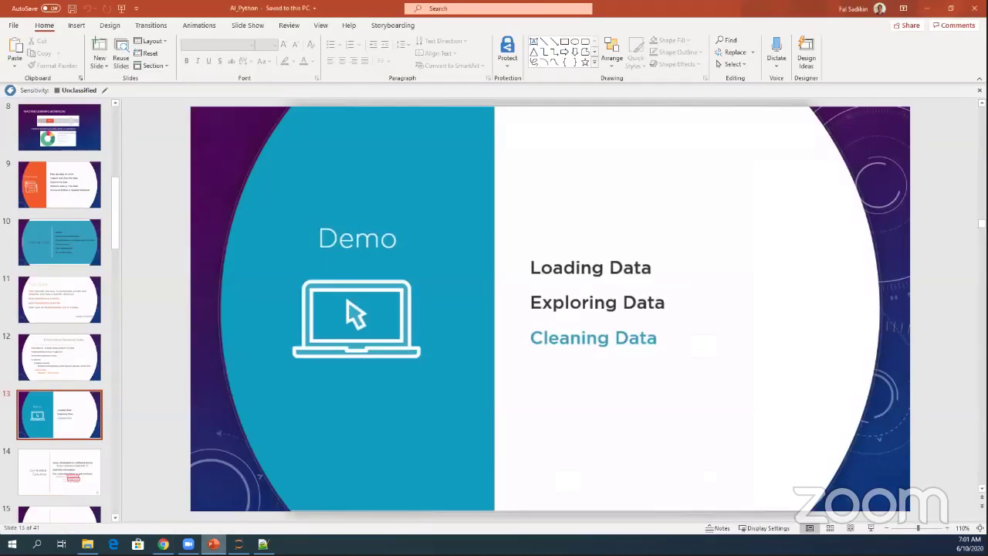
scroll(65, 286, up, 5)
scroll(64, 286, up, 3)
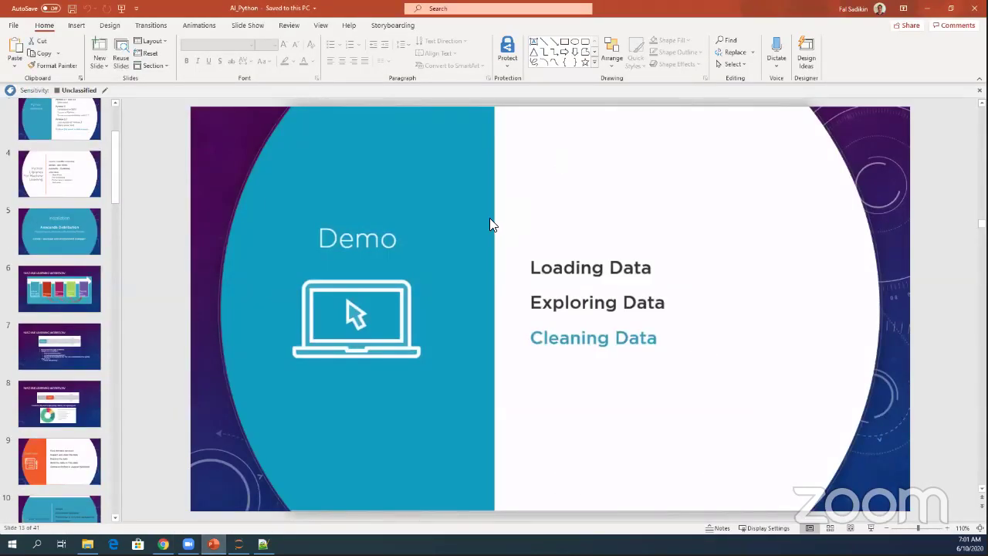
key(super+Down)
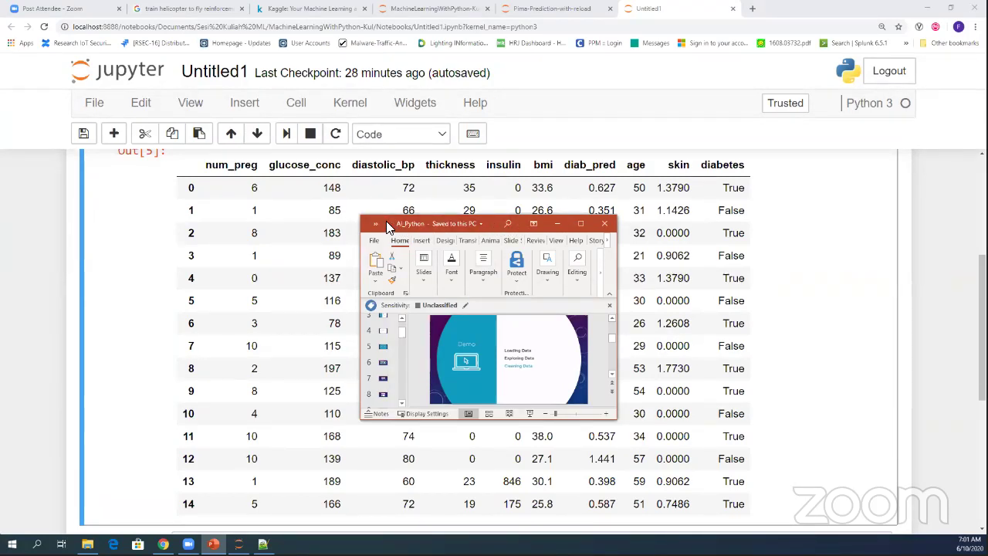
key(alt+Tab)
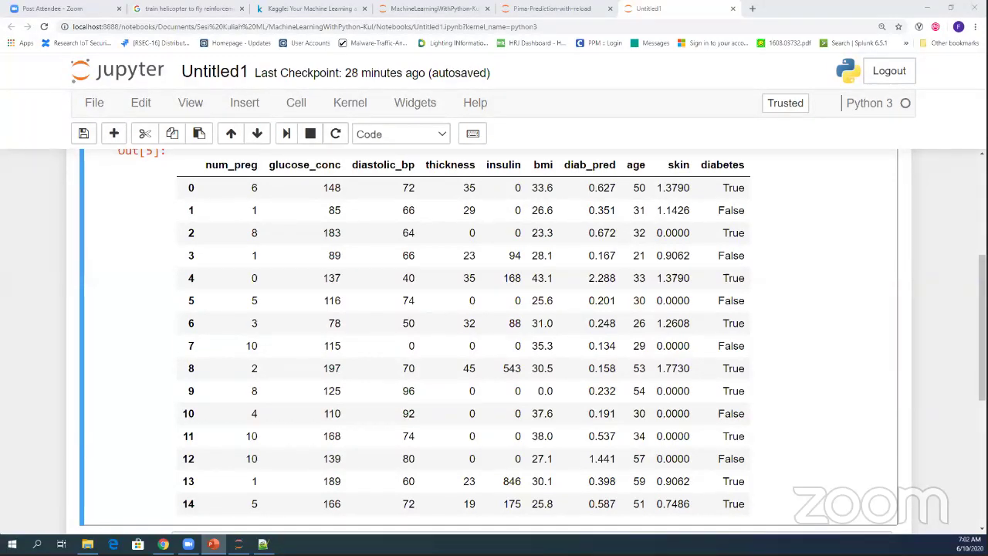
click(753, 9)
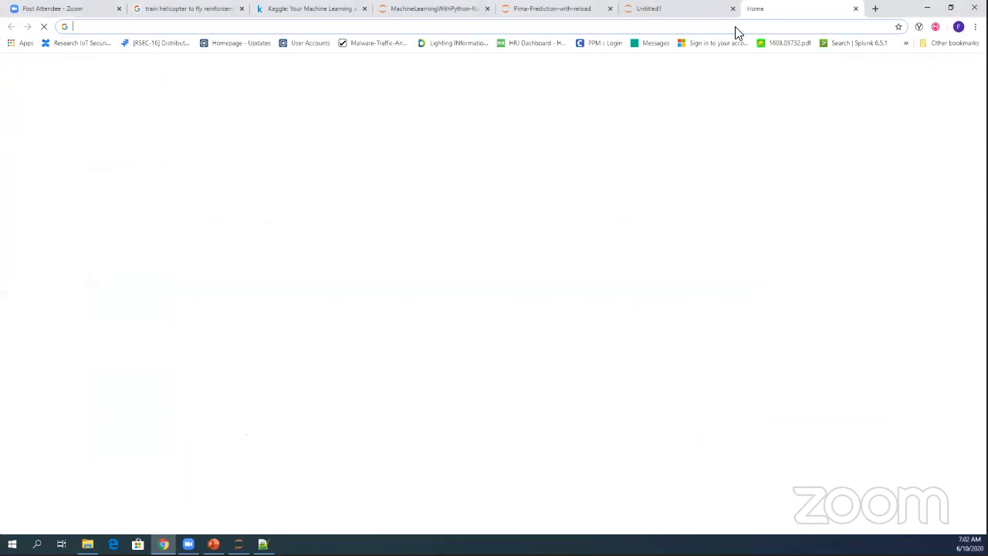
key(ctrl+w)
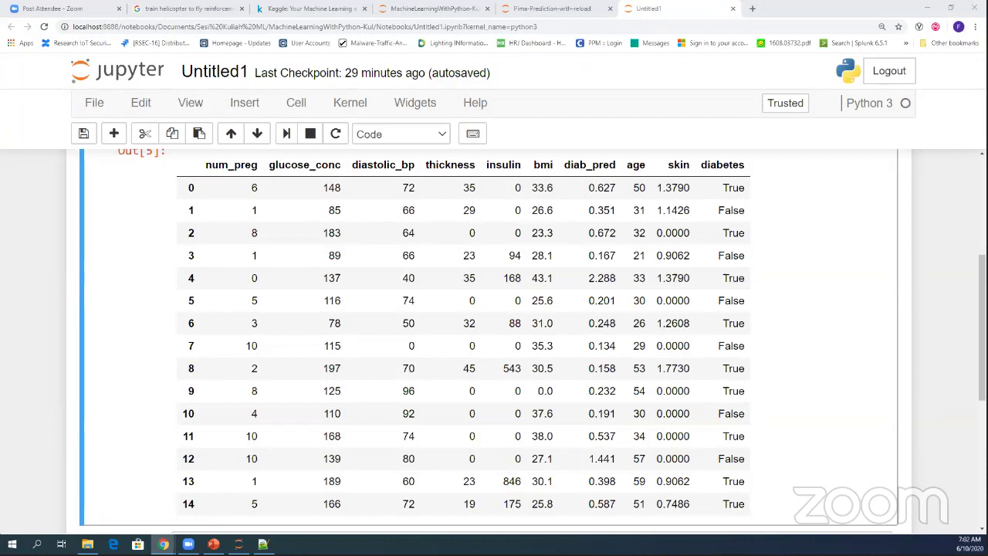
key(alt+Tab)
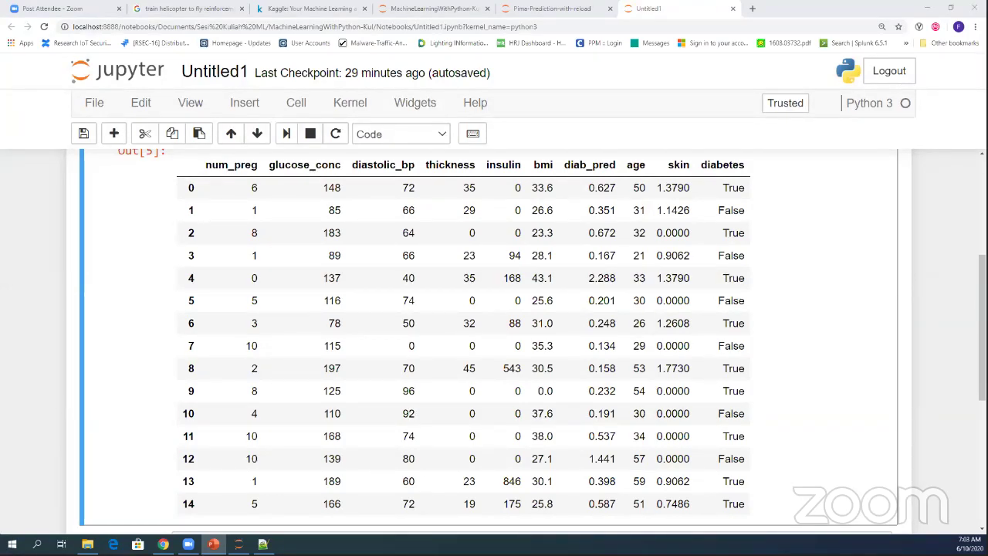
key(alt+Tab)
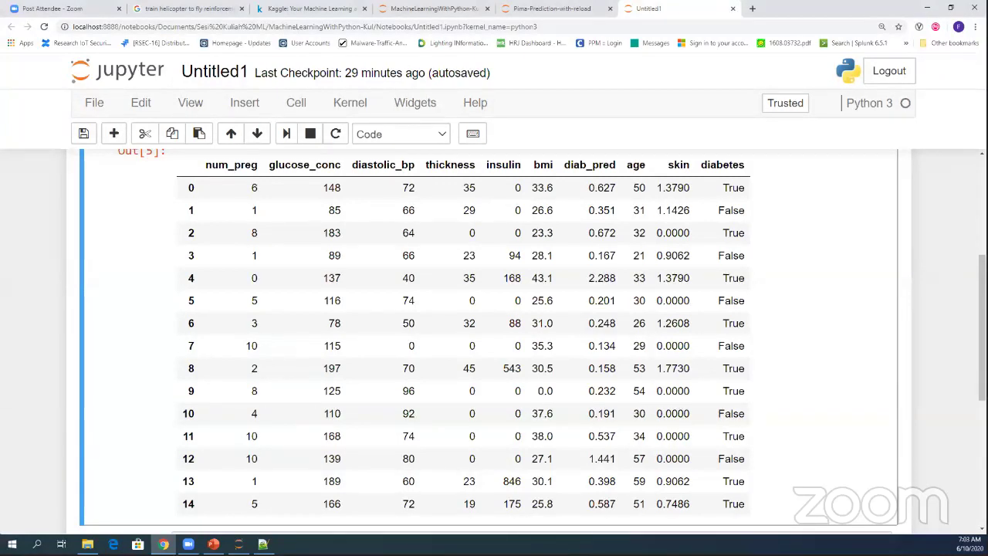
key(alt+Tab)
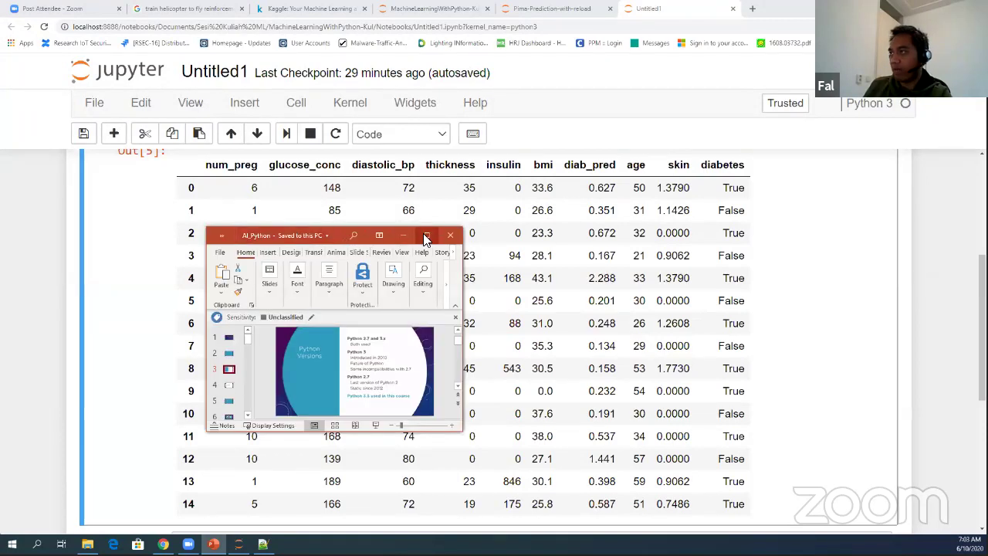
click(427, 235)
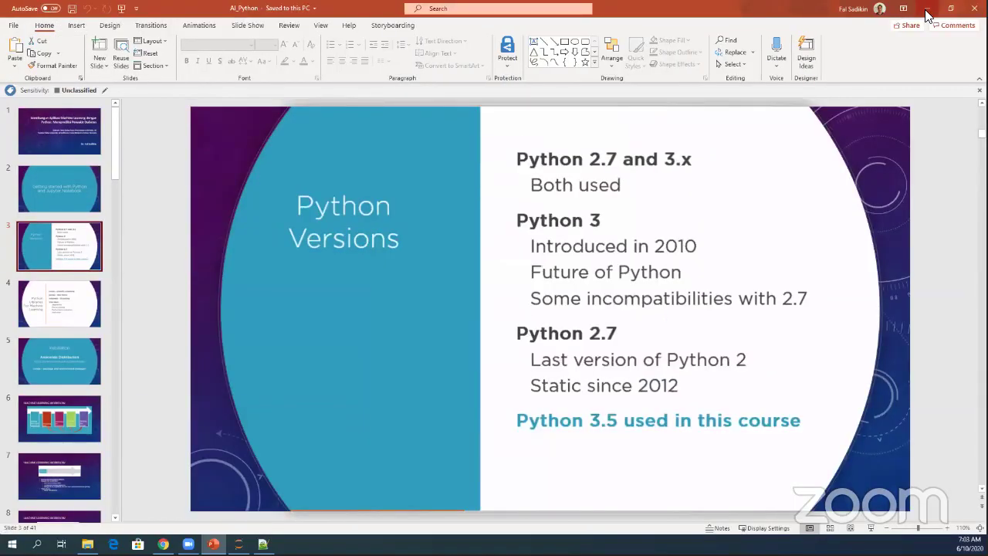
click(927, 9)
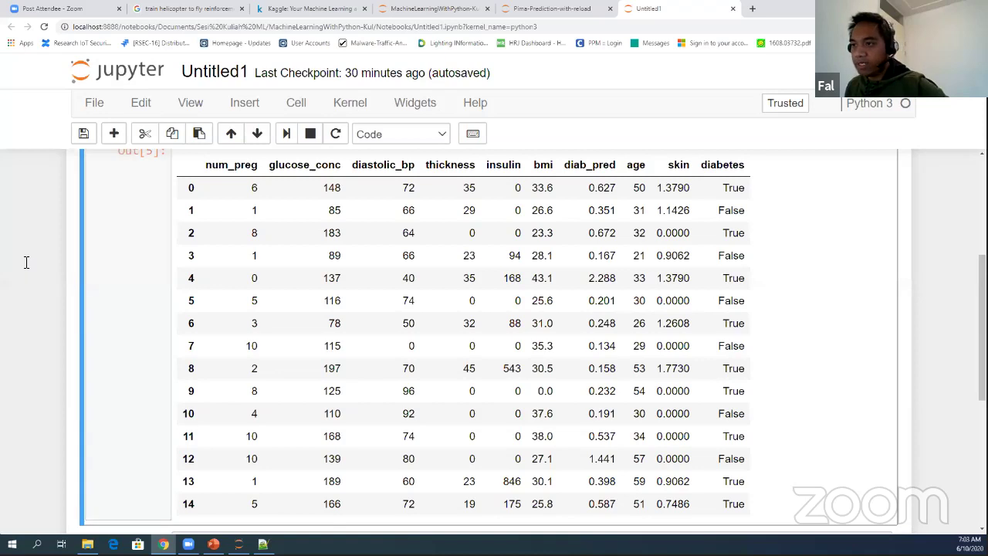
Change the df.tail call to return the last 10 rows and rerun the cell
scroll(35, 378, down, 3)
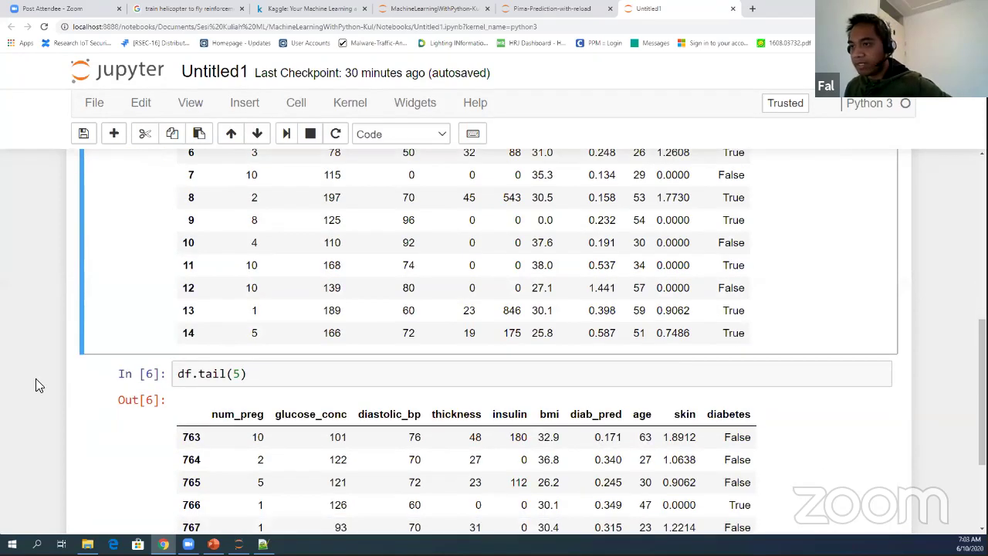
scroll(36, 378, down, 3)
scroll(38, 375, up, 2)
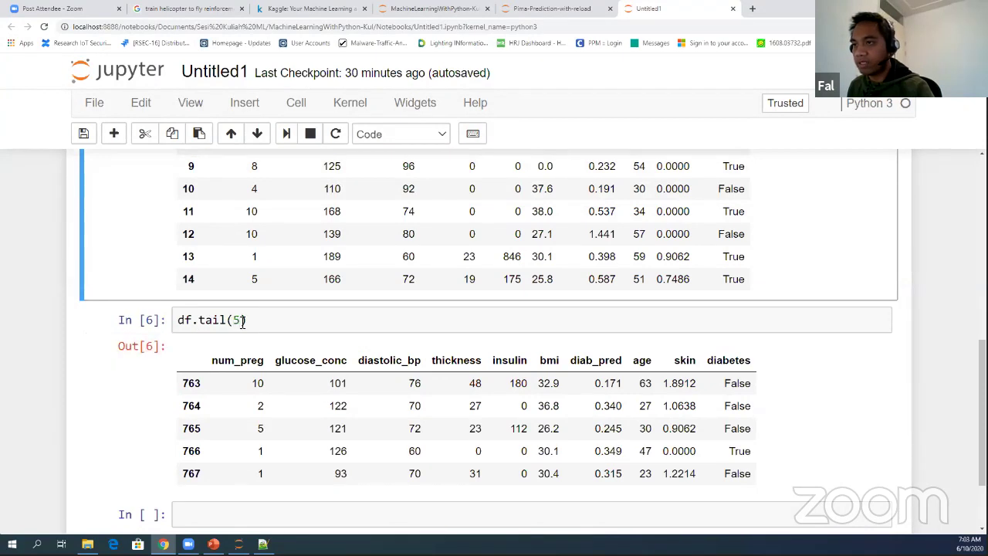
click(313, 312)
key(BackSpace)
text(10)
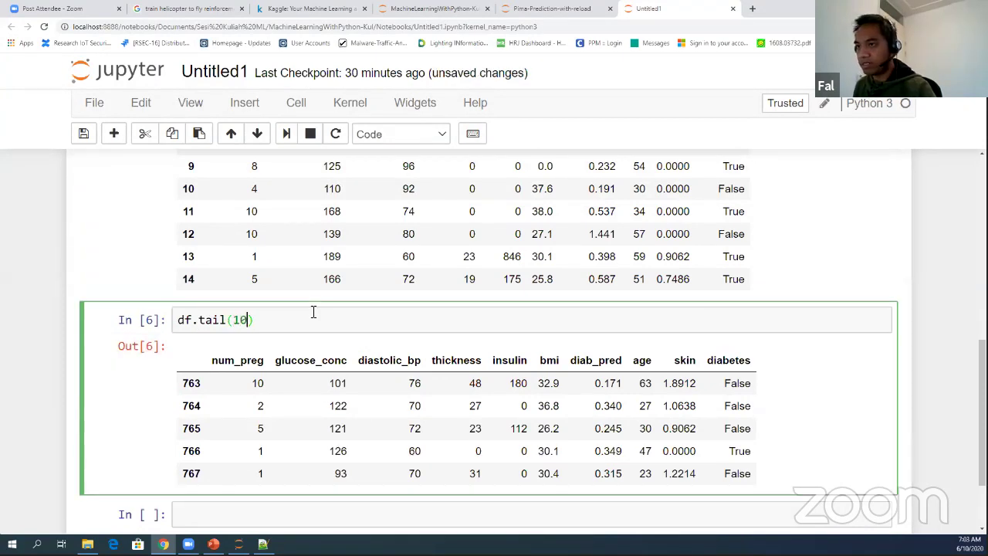
key(shift+Return)
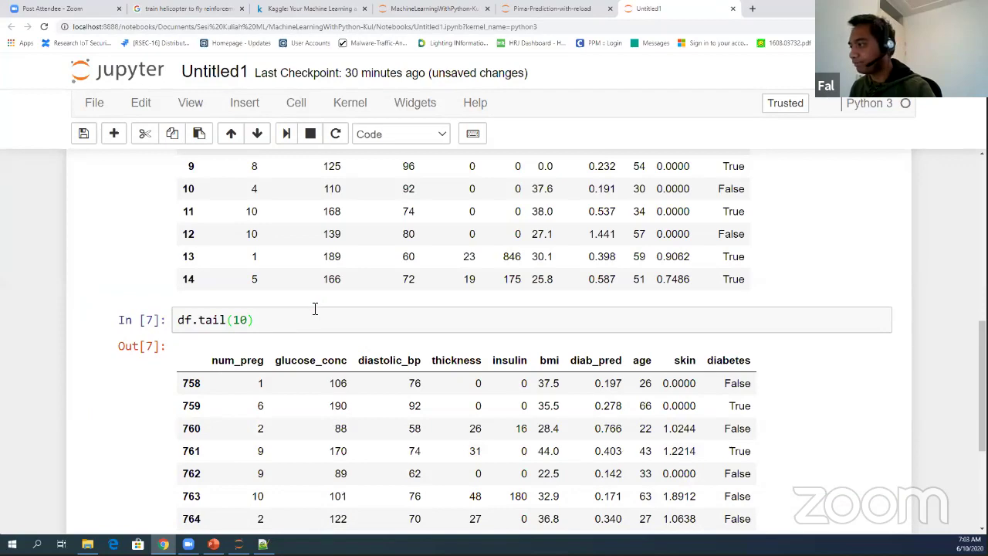
scroll(314, 312, down, 2)
scroll(314, 312, up, 2)
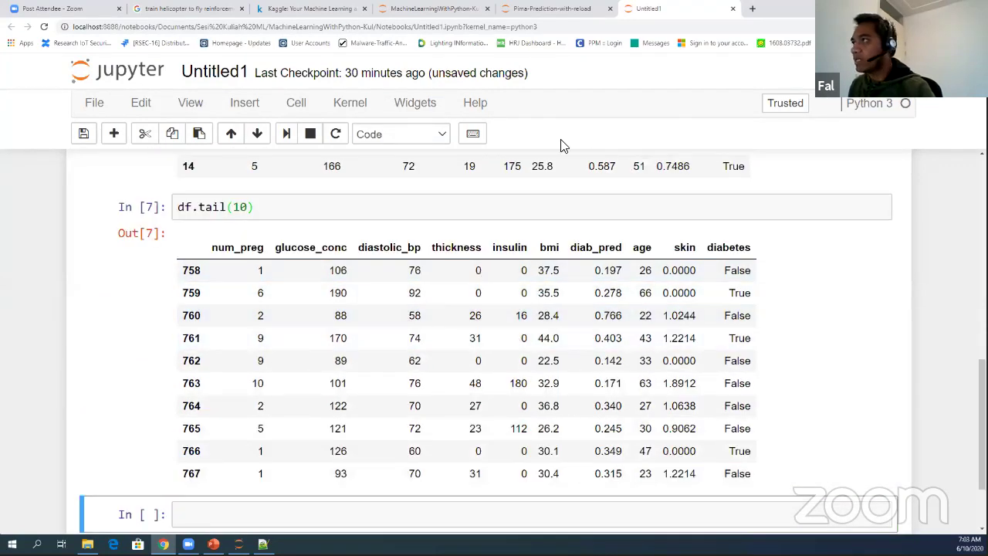
Review the Definition of features table in the Pima-Prediction-with-reload notebook
click(596, 10)
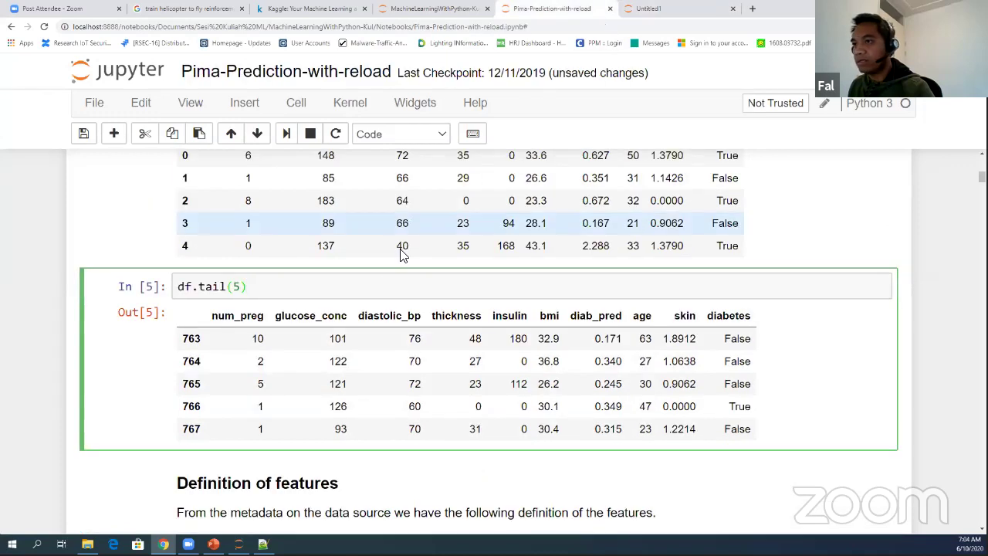
scroll(386, 269, down, 3)
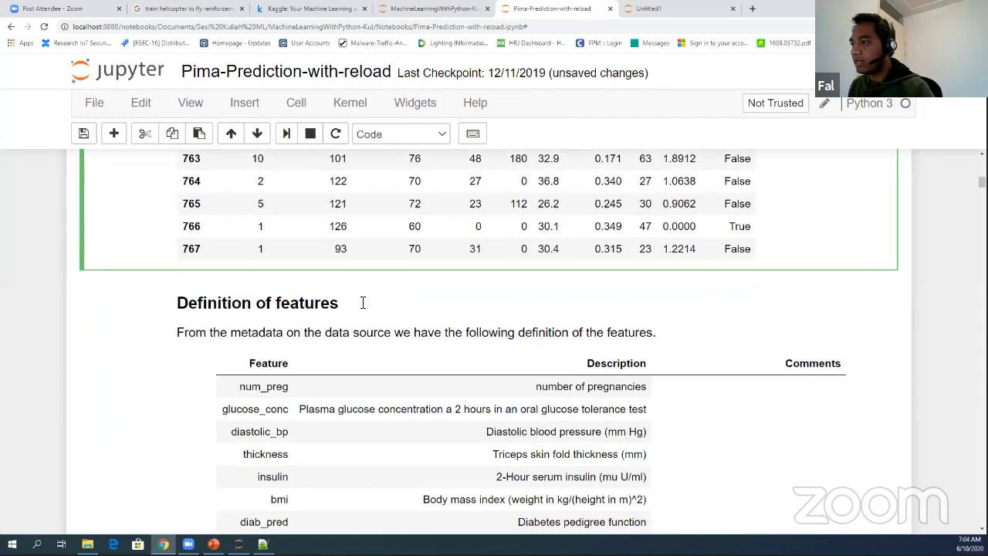
scroll(362, 306, down, 1)
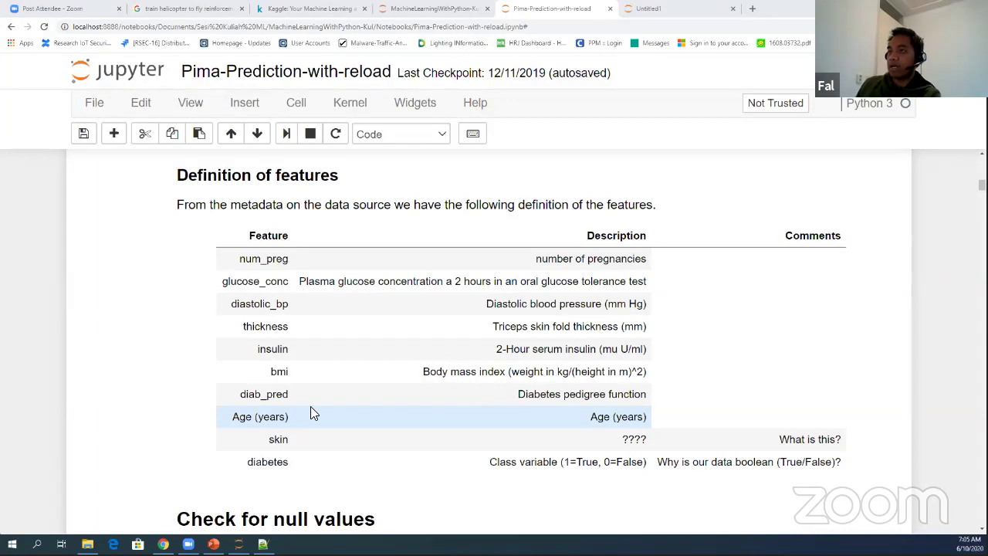
Copy the df.isnull().values.any() code from the Check for null values section of the reference notebook
scroll(324, 404, down, 2)
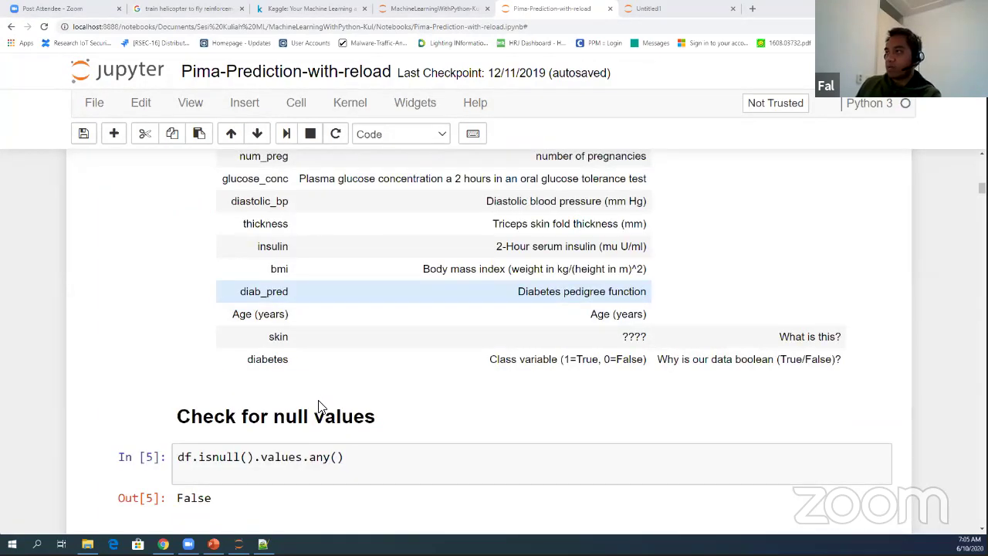
scroll(328, 402, down, 1)
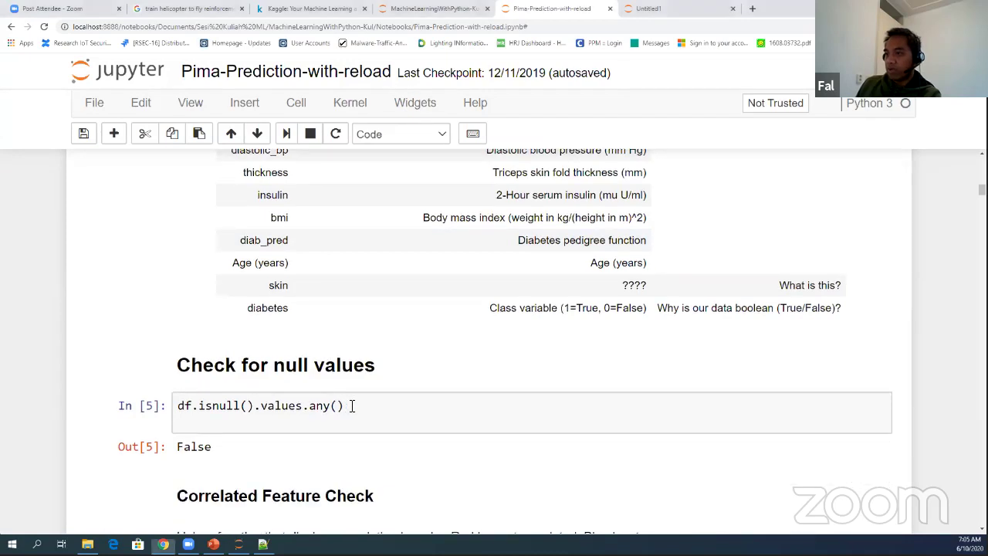
drag(349, 406, 163, 400)
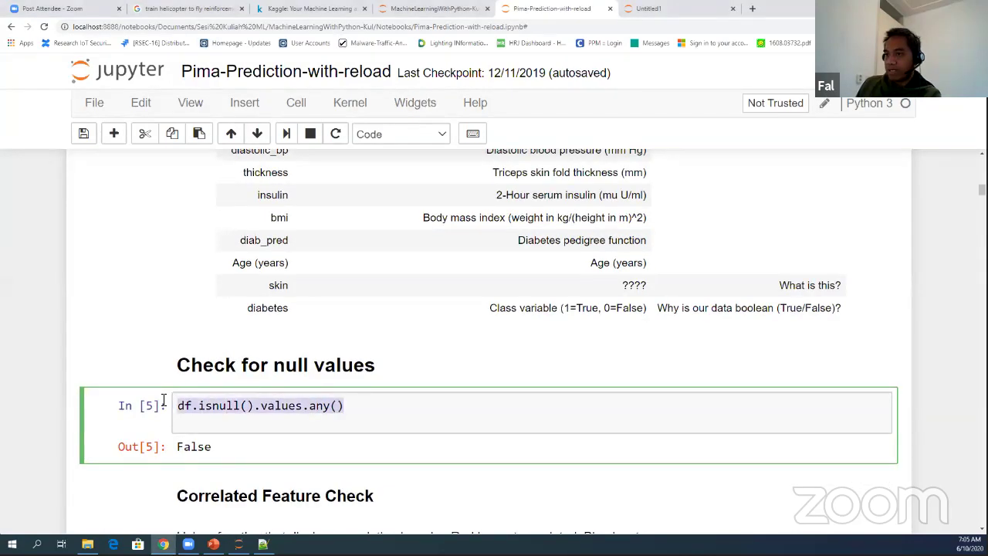
right_click(225, 410)
click(254, 289)
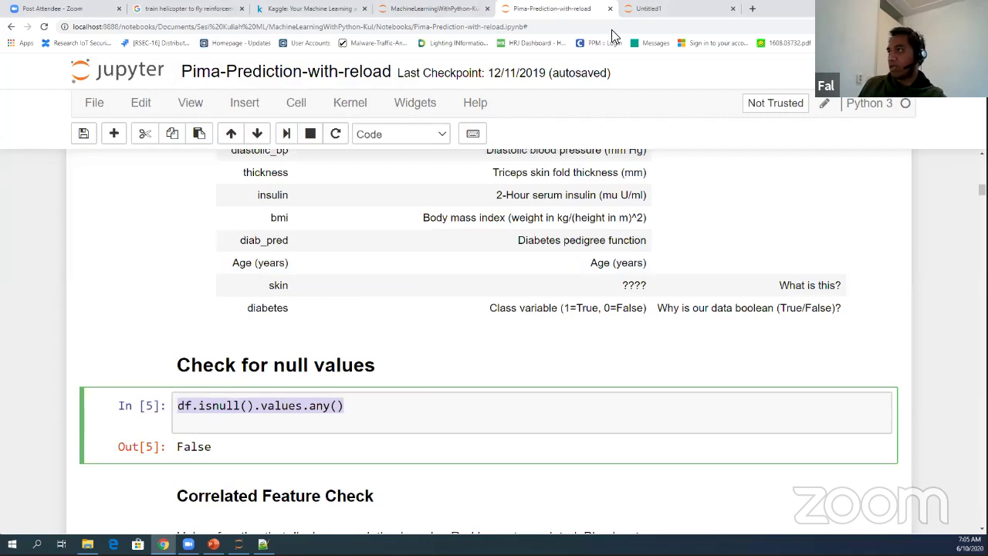
Paste df.isnull().values.any() into the empty last cell of the Untitled1 notebook and run it
click(647, 9)
scroll(342, 308, down, 2)
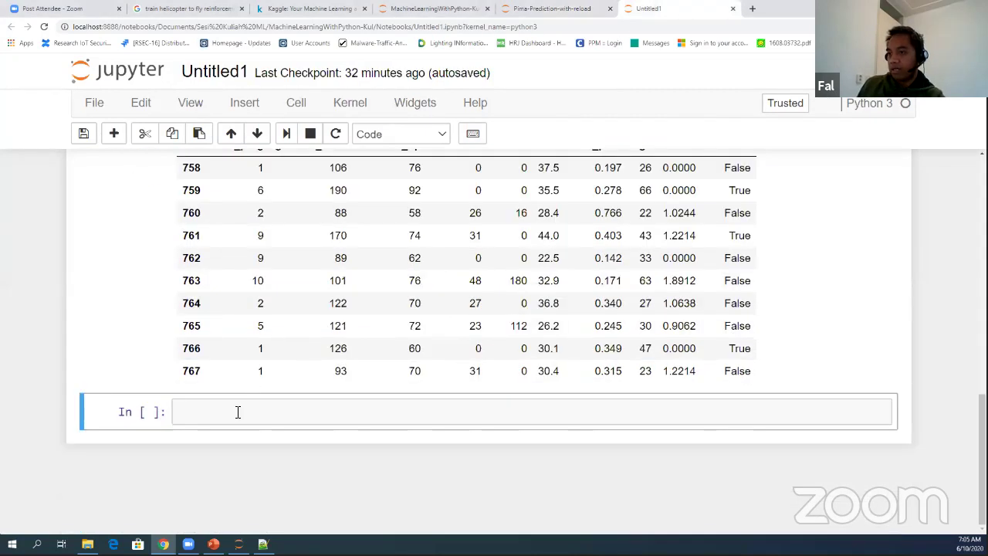
click(238, 412)
key(ctrl+v)
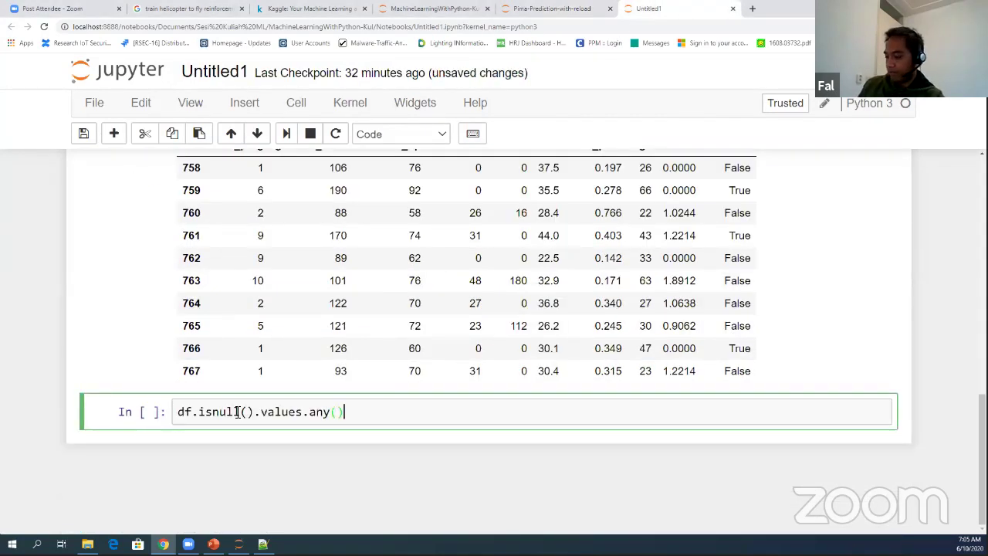
key(shift+Return)
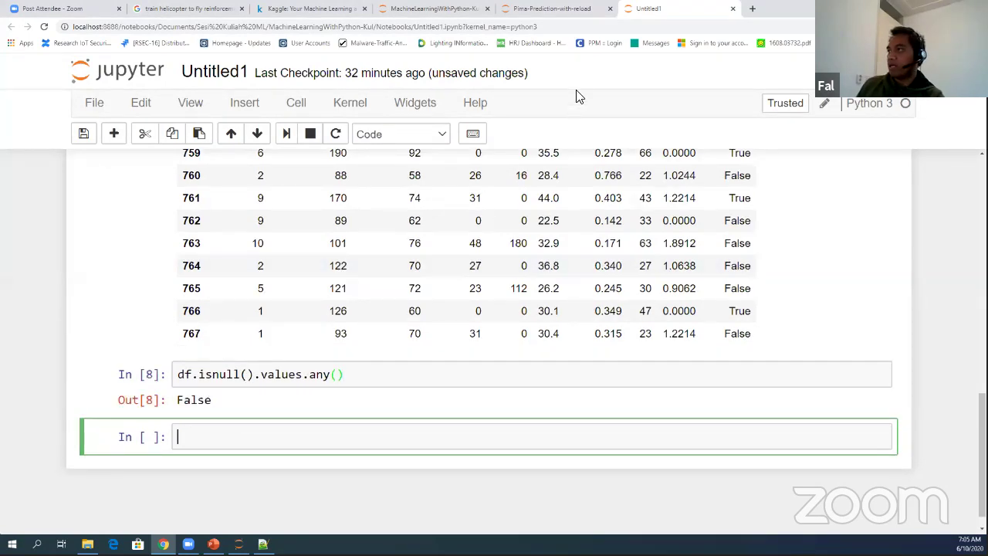
Compare with the reference notebook's null check and review the df.tail(10) output in Untitled1
key(ctrl+shift+Tab)
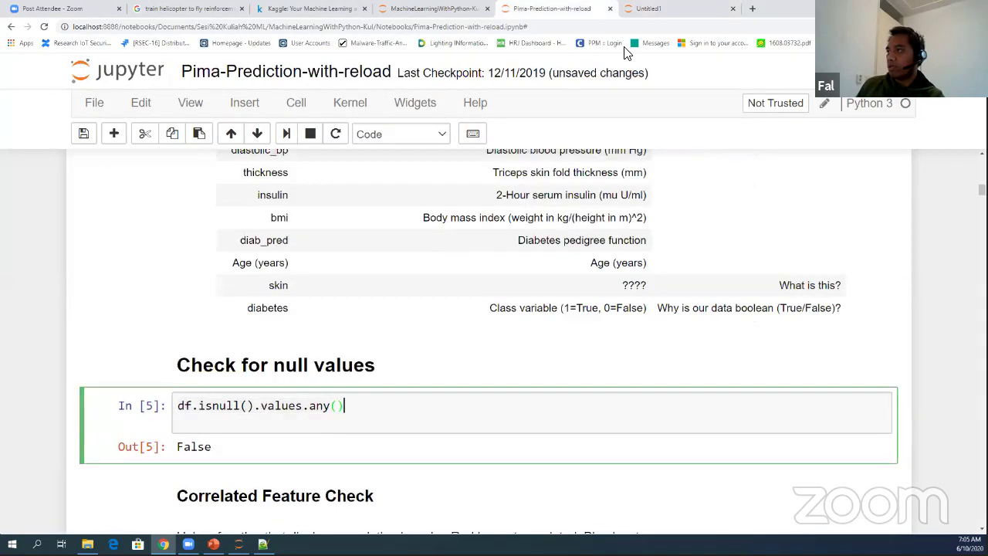
key(ctrl+Tab)
scroll(347, 320, up, 4)
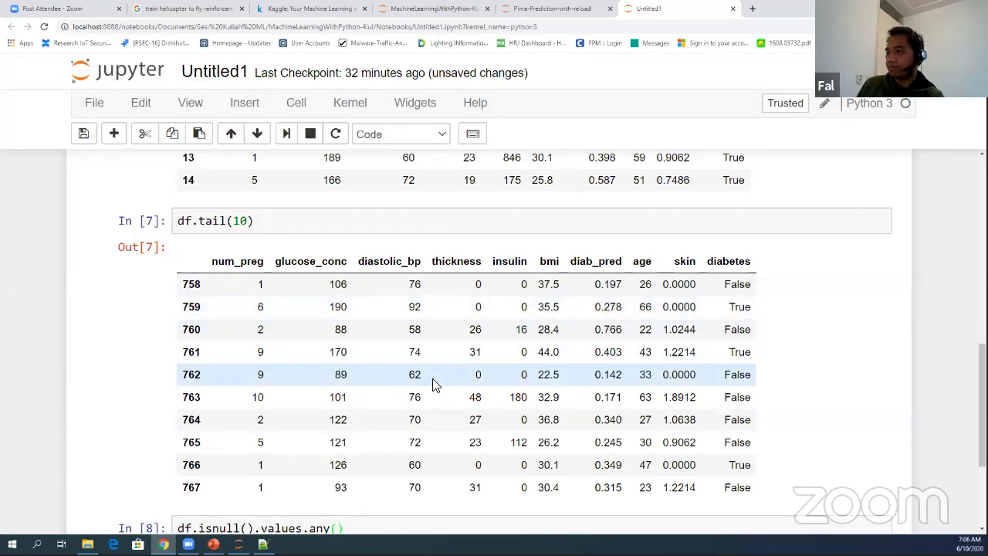
scroll(434, 384, down, 1)
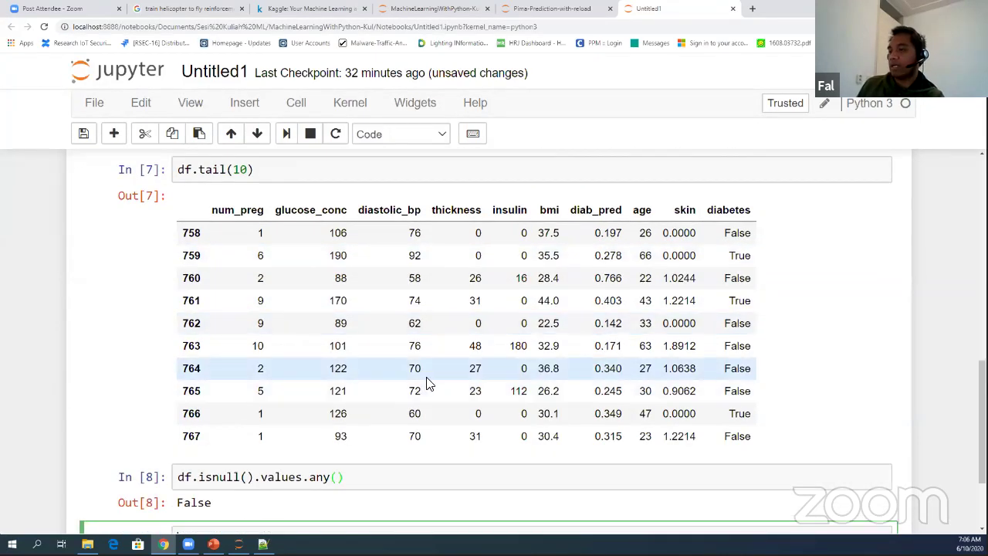
scroll(412, 394, down, 1)
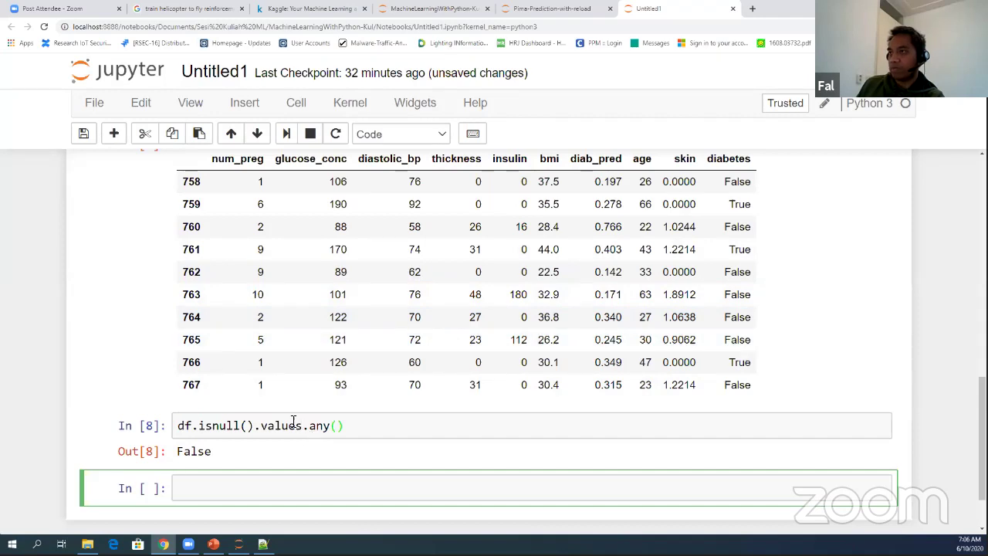
key(Escape)
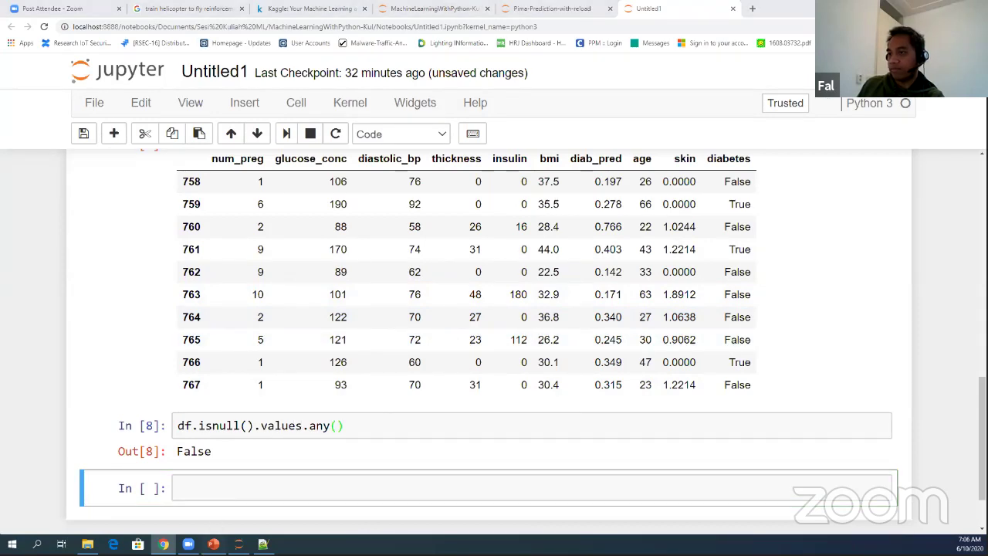
key(alt+Tab)
key(alt+Tab)
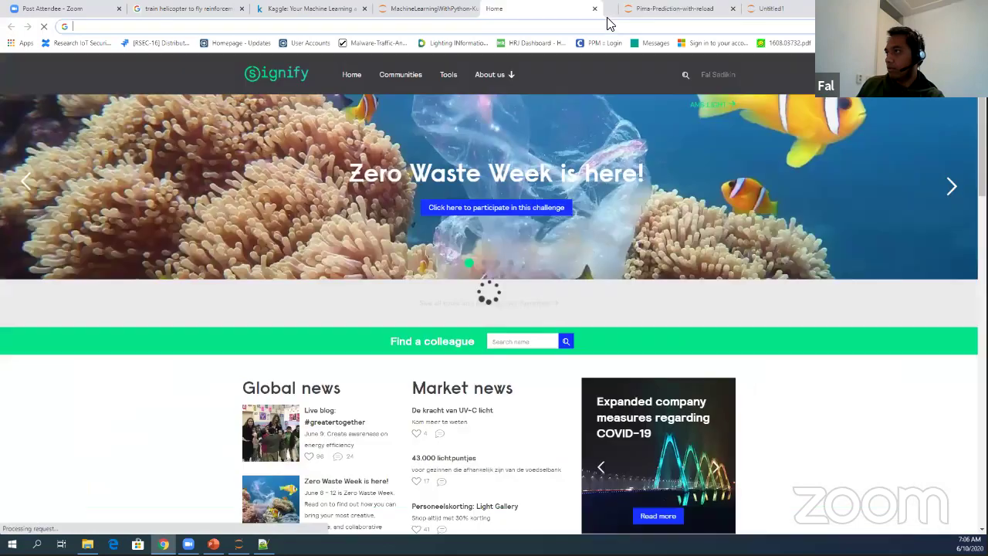
Try to copy the plot_corr helper function from the Correlated Feature Check section of the Pima-Prediction-with-reload notebook
click(608, 17)
scroll(445, 263, down, 4)
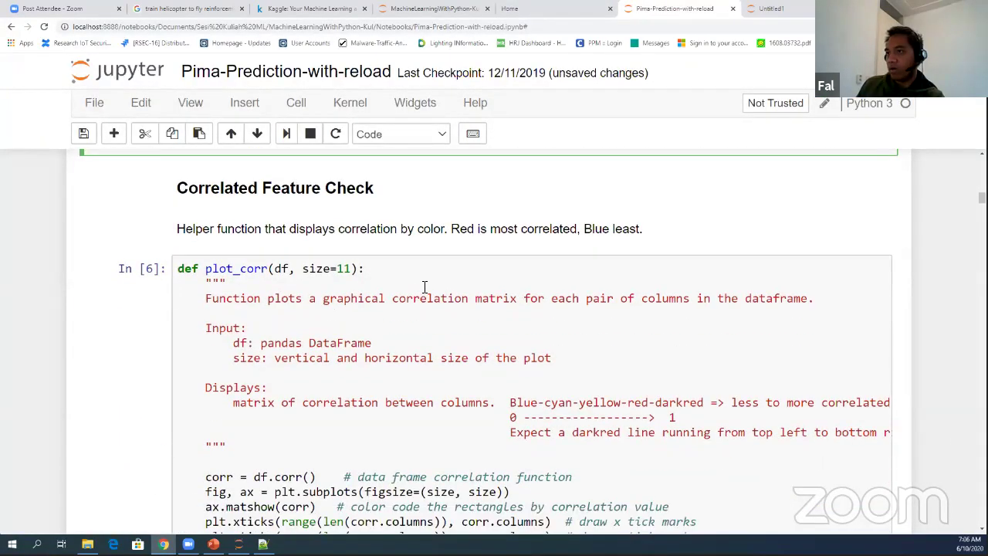
scroll(417, 290, down, 1)
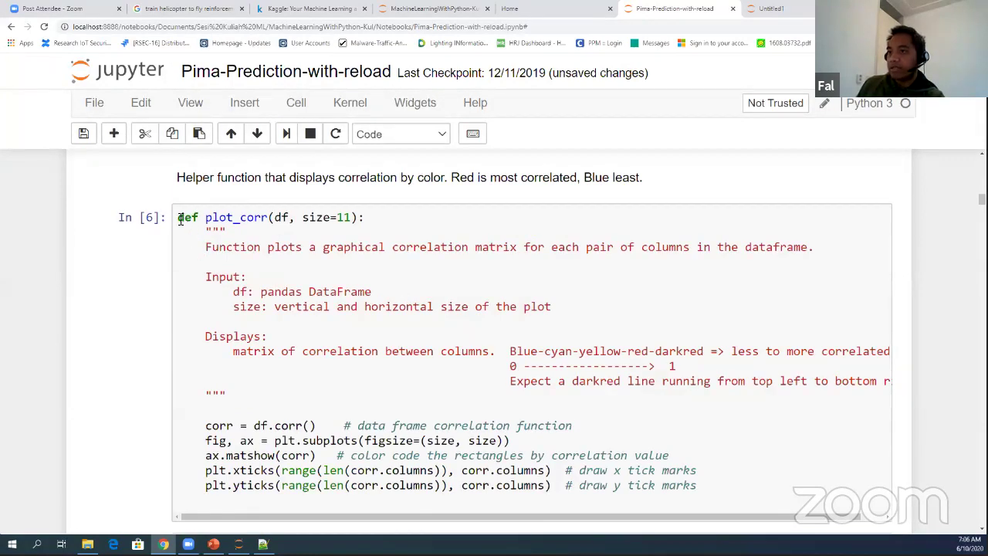
drag(178, 217, 749, 490)
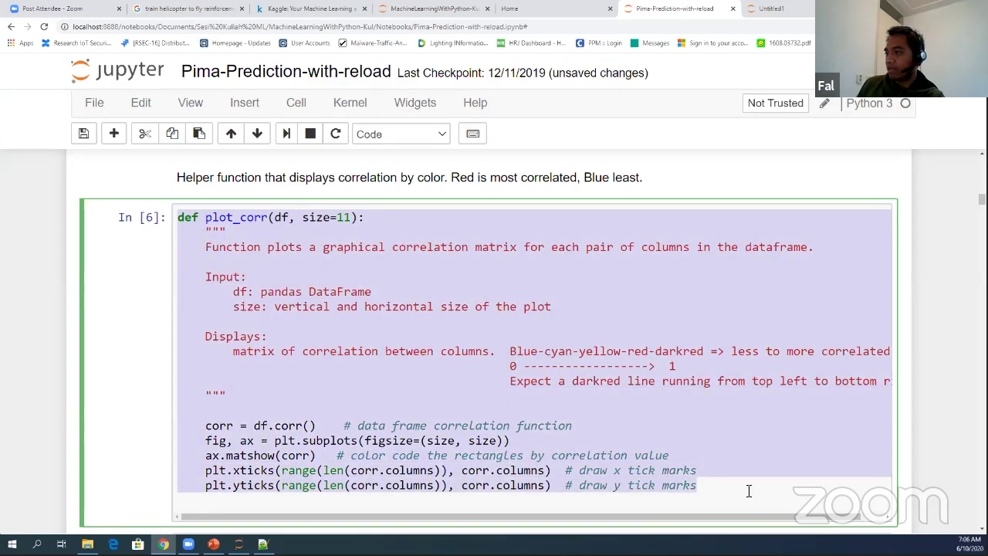
right_click(596, 479)
click(619, 366)
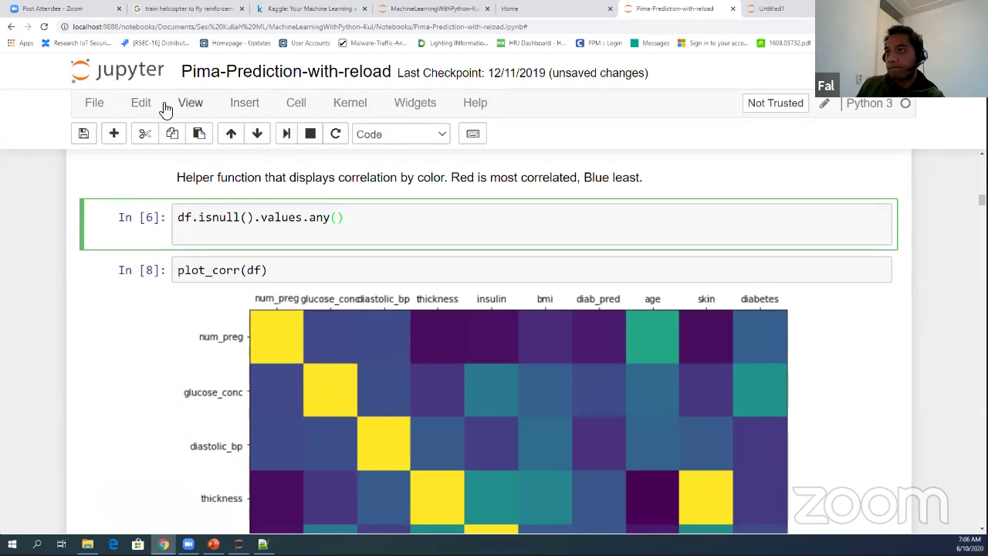
Check the reference notebook's cell editing commands for a way to restore the overwritten plot_corr cell
click(136, 107)
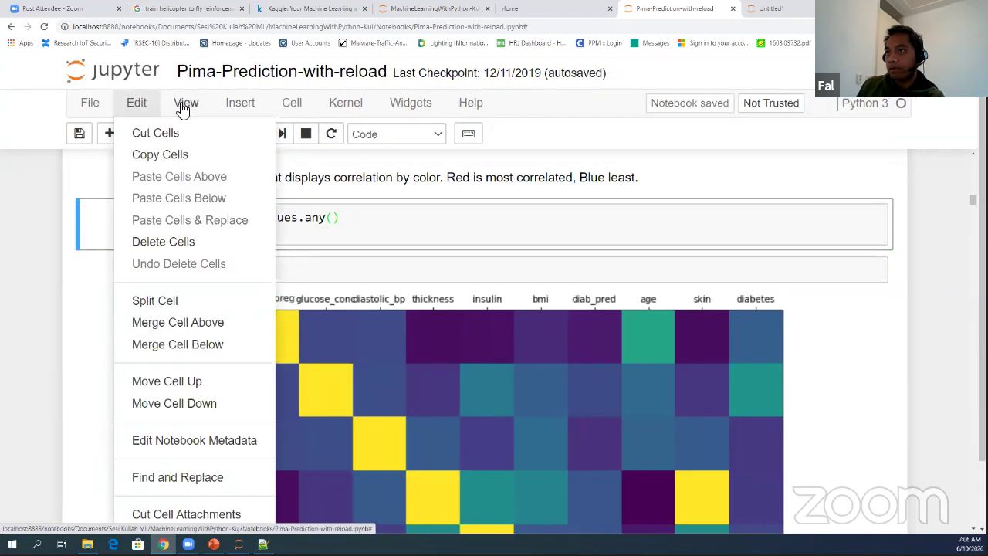
click(139, 108)
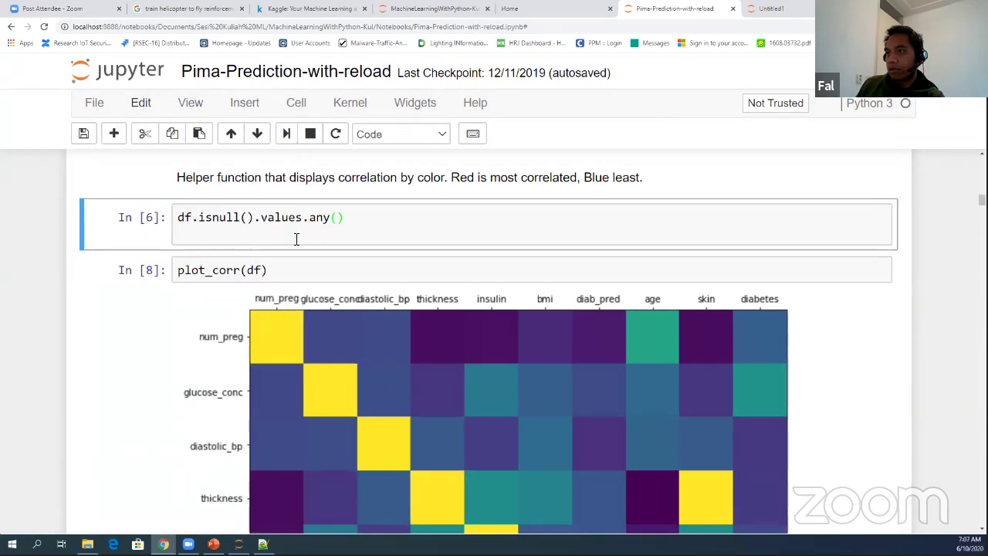
scroll(296, 236, up, 2)
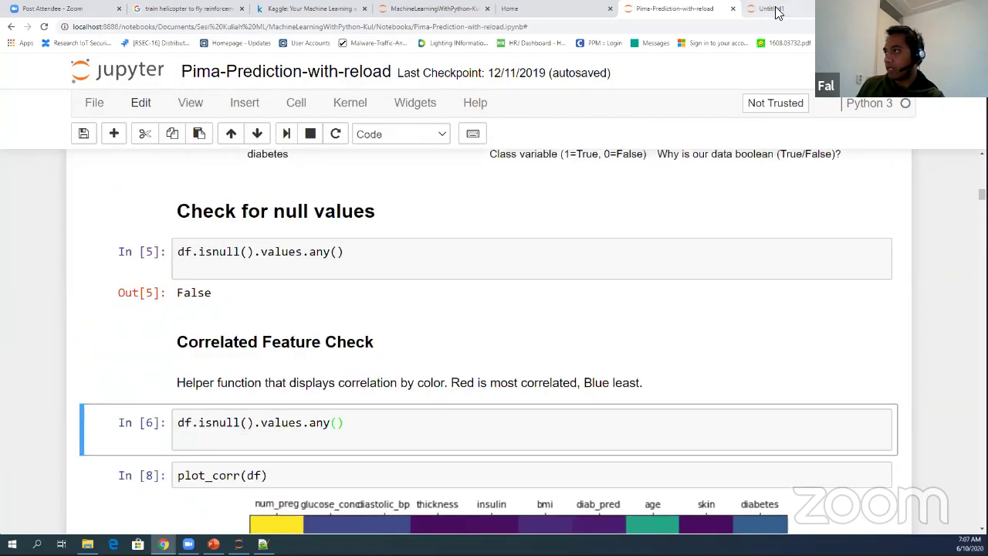
Paste df.isnull().values.any() into the empty last cell of the Untitled1 notebook
click(772, 10)
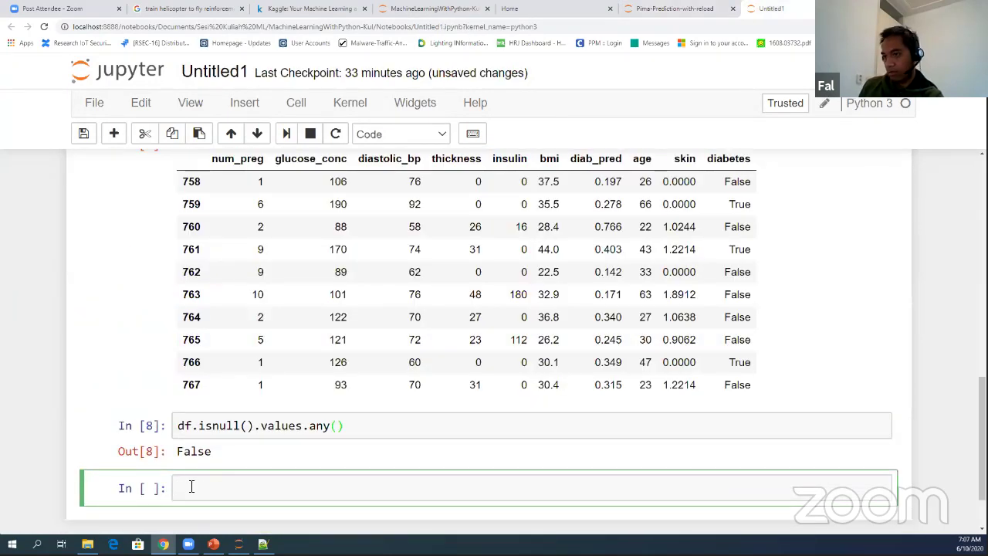
key(ctrl+v)
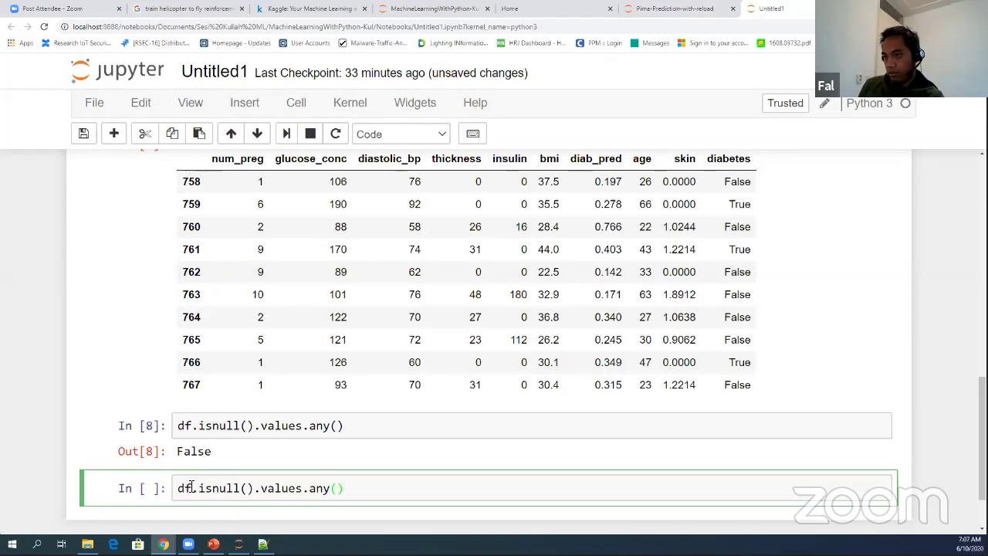
Look through the Check for null values and Correlated Feature Check sections of the reference notebook for the missing plot_corr function
click(635, 10)
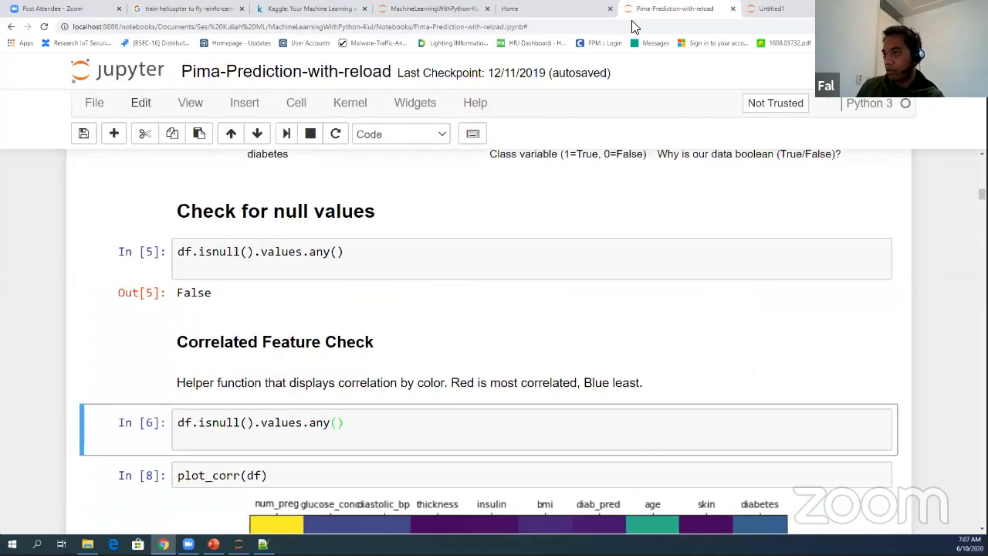
scroll(320, 287, up, 3)
scroll(319, 302, down, 2)
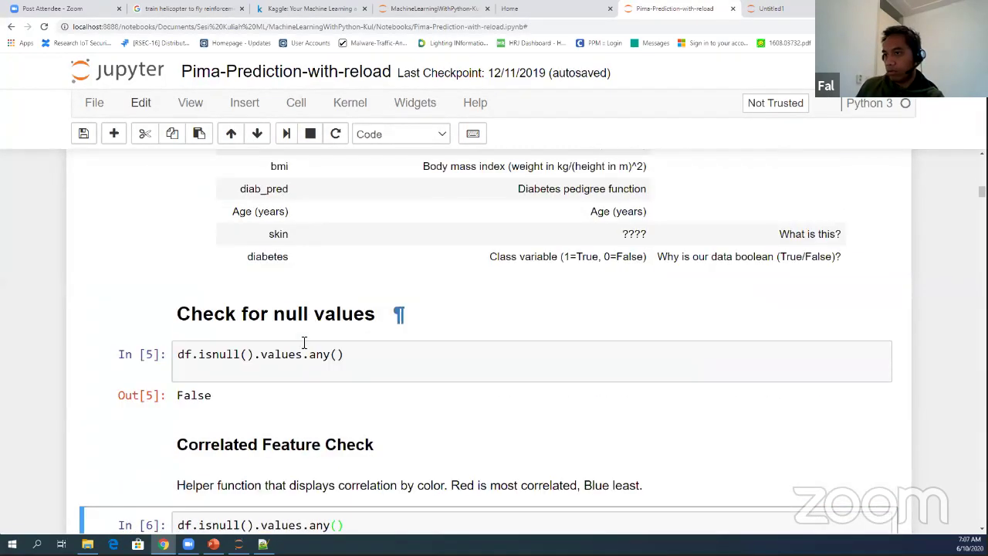
scroll(267, 385, down, 2)
scroll(267, 385, down, 1)
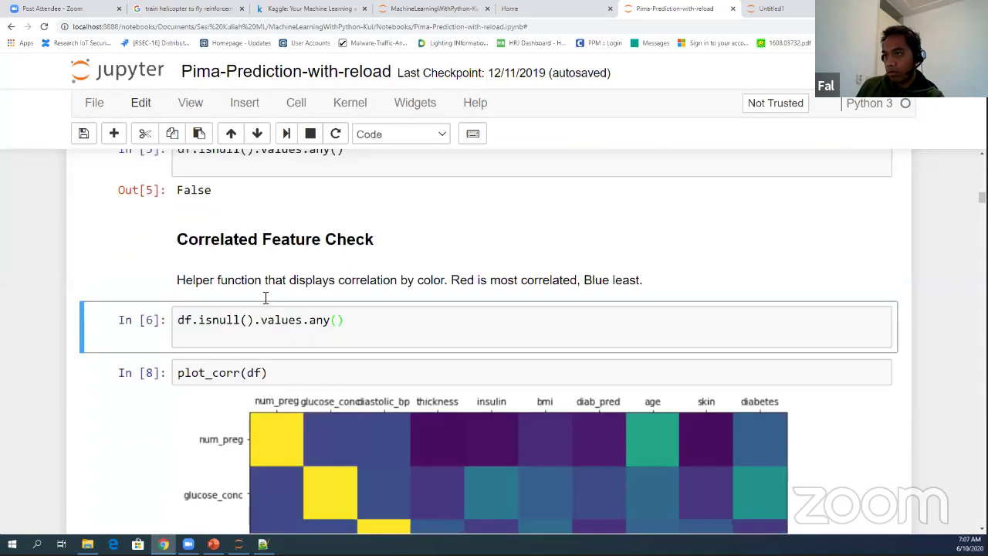
click(249, 262)
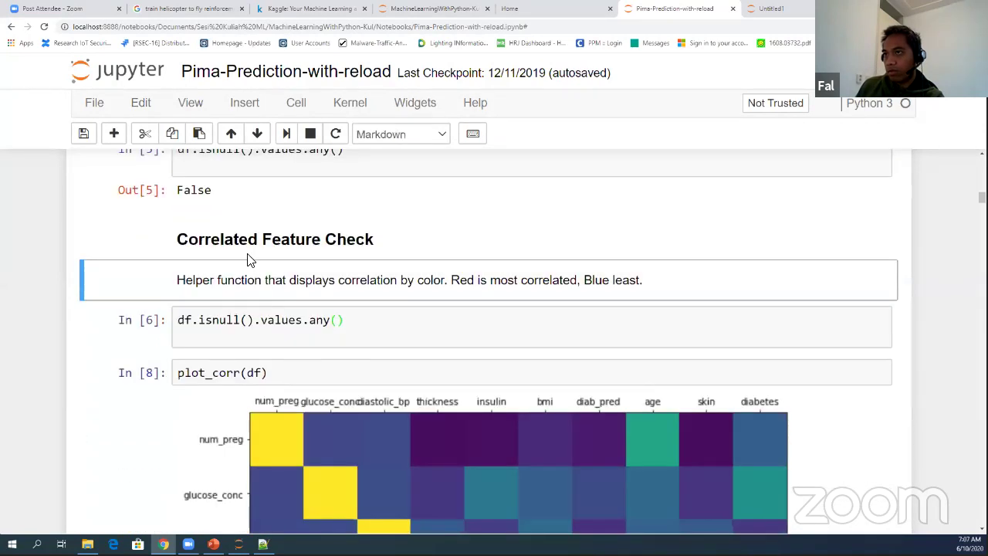
click(245, 114)
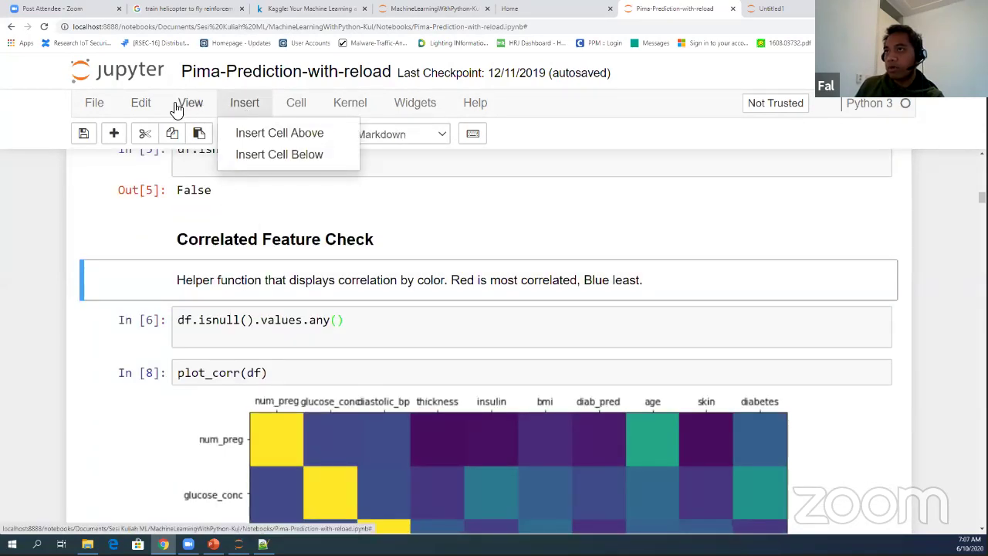
Close the Pima-Prediction-with-reload notebook and reopen Pima-Prediction-with-reload.ipynb from the Notebooks folder
click(733, 8)
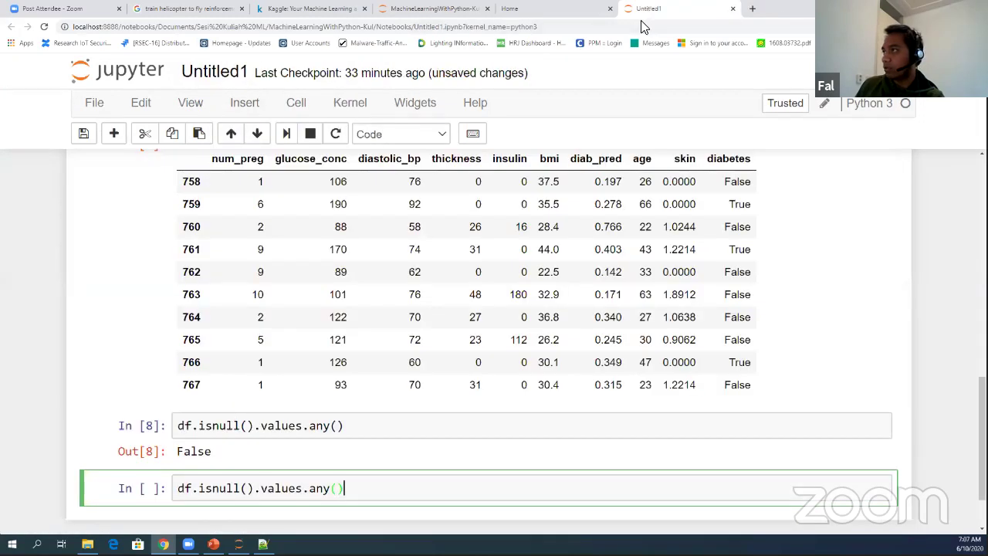
click(563, 10)
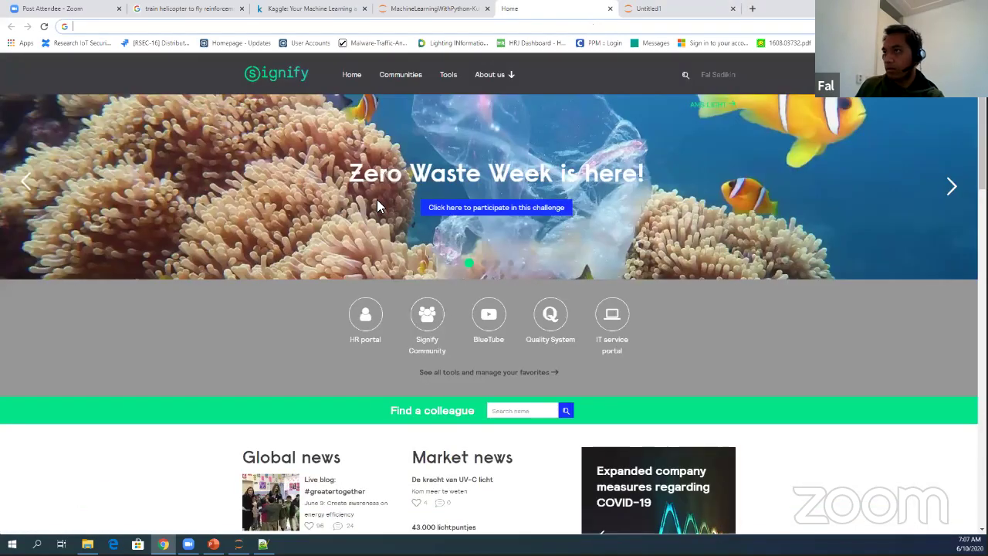
click(409, 8)
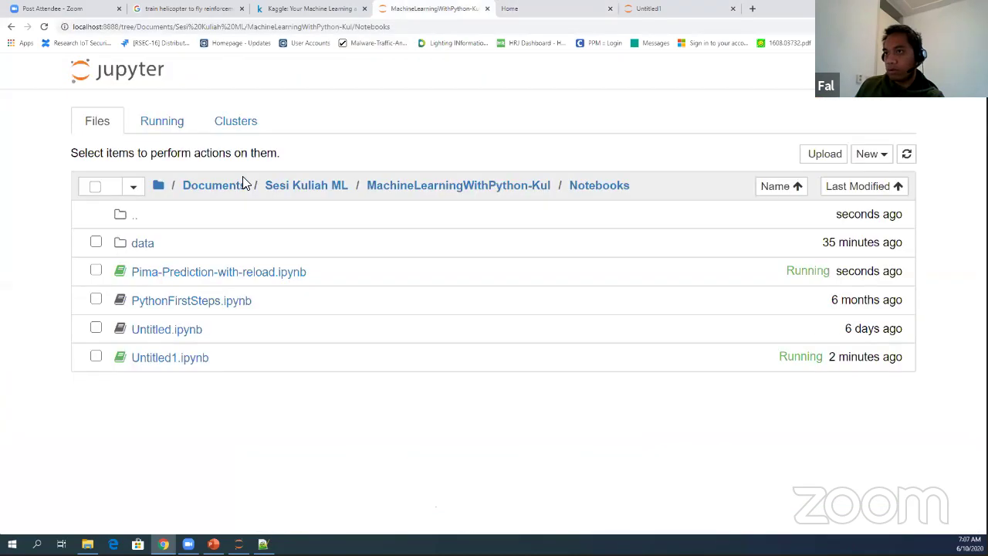
click(155, 273)
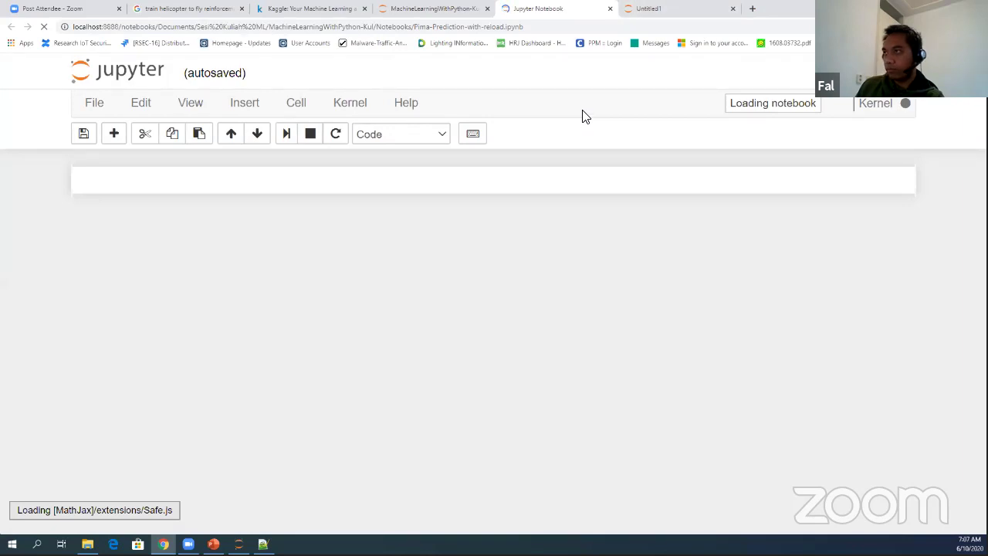
Check the code cell under Correlated Feature Check in the reopened notebook for the plot_corr function
scroll(378, 306, down, 15)
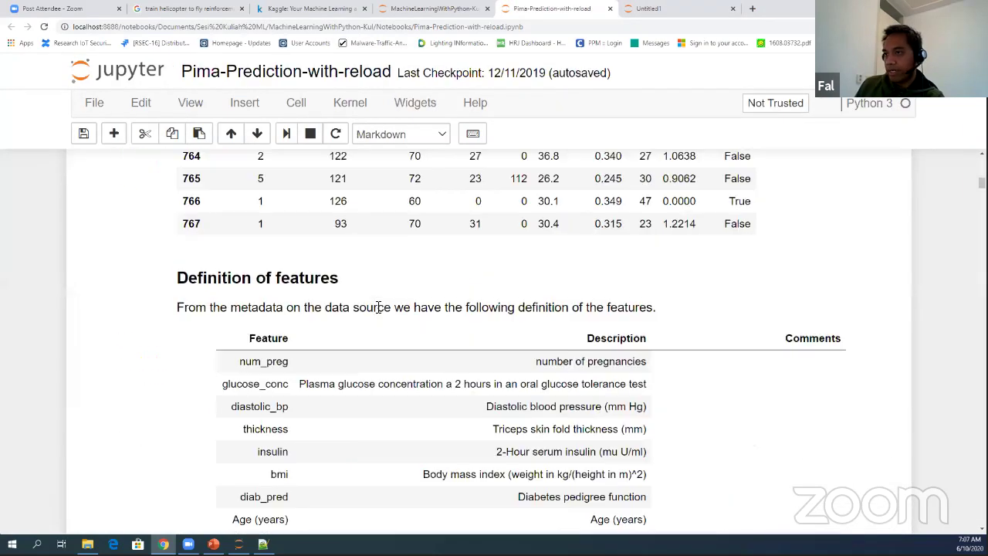
scroll(378, 307, down, 7)
scroll(374, 304, up, 1)
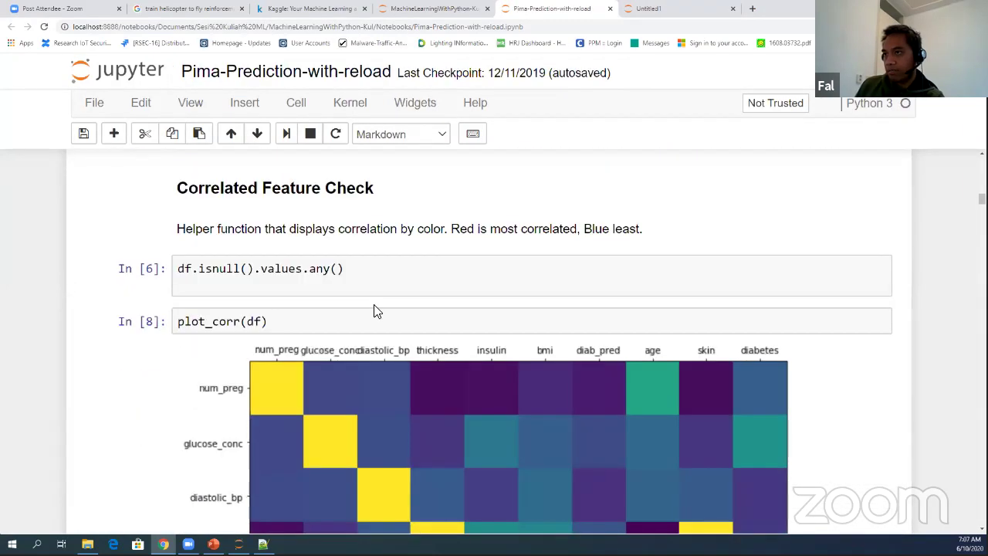
scroll(376, 309, up, 1)
scroll(347, 306, up, 1)
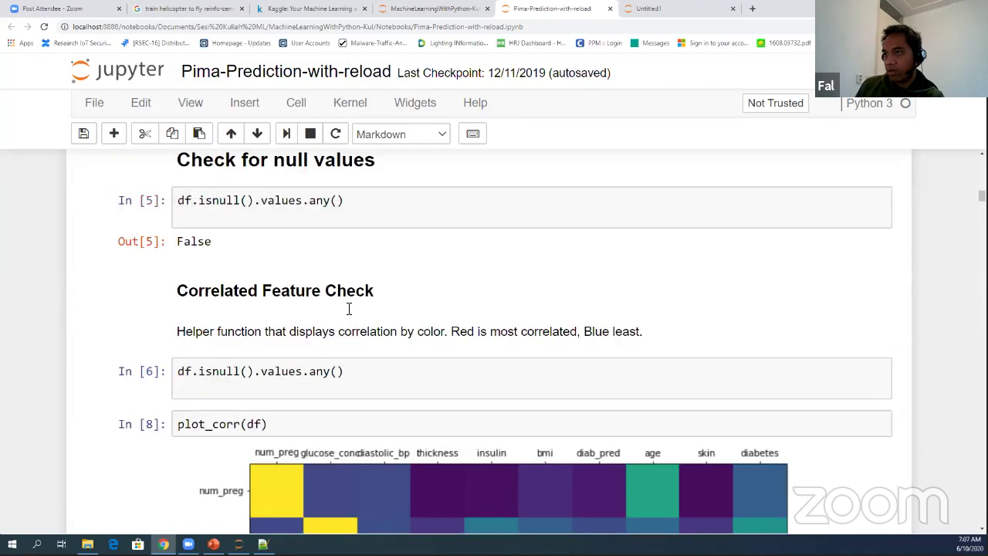
scroll(348, 309, down, 1)
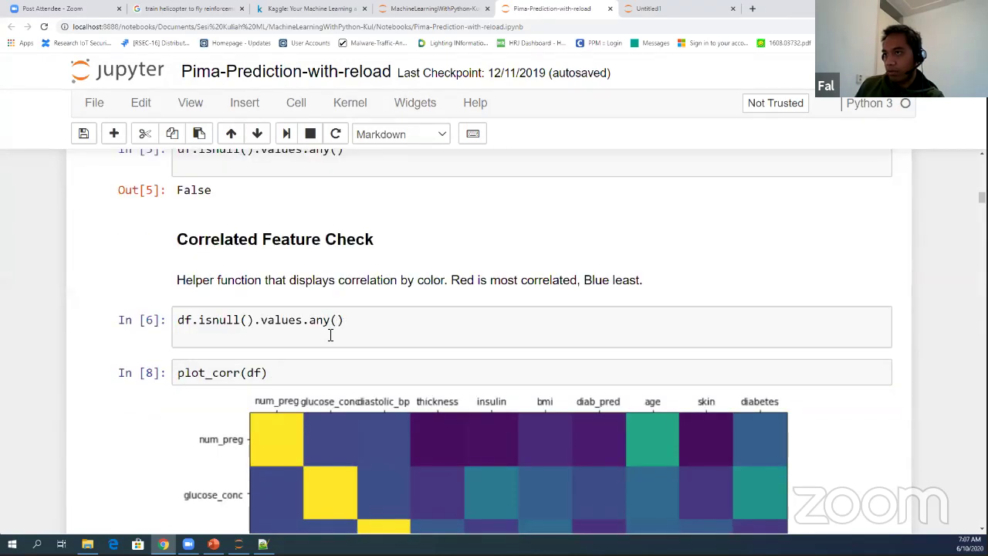
Copy the df.isnull().values.any() code from the cell under Correlated Feature Check
drag(344, 319, 204, 322)
drag(187, 322, 181, 322)
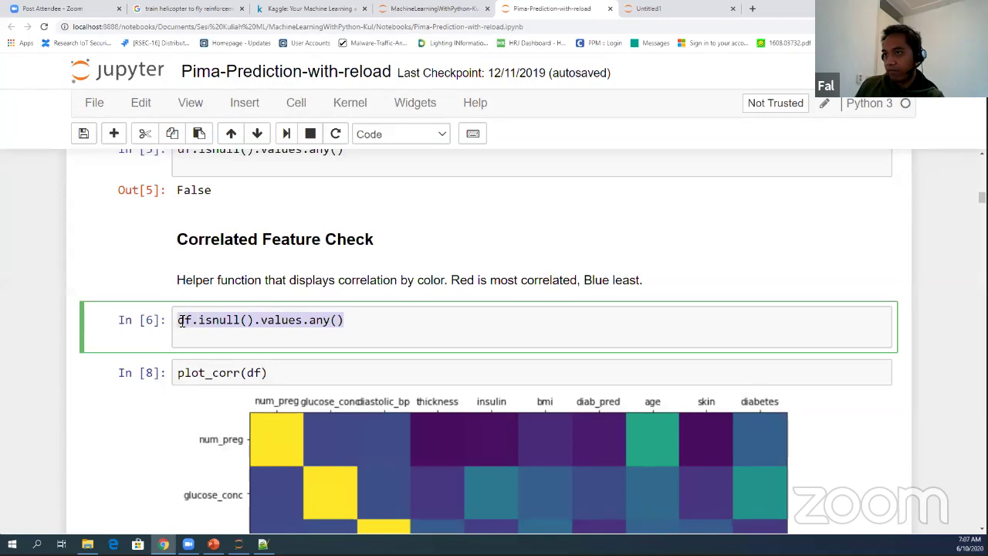
right_click(196, 323)
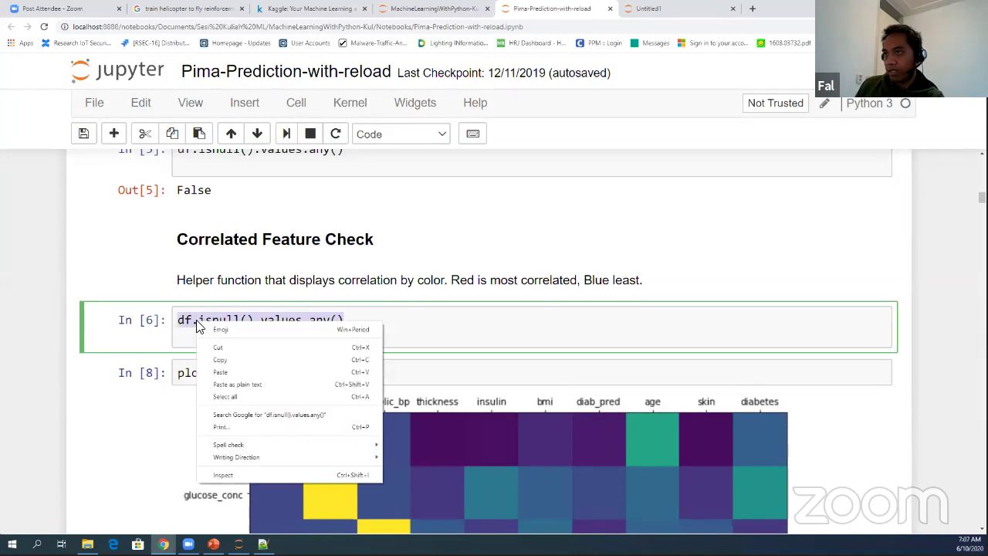
click(222, 360)
click(264, 373)
Examine the whole correlation heatmap under plot_corr(df) with the page zoomed out to 110%
scroll(262, 373, down, 3)
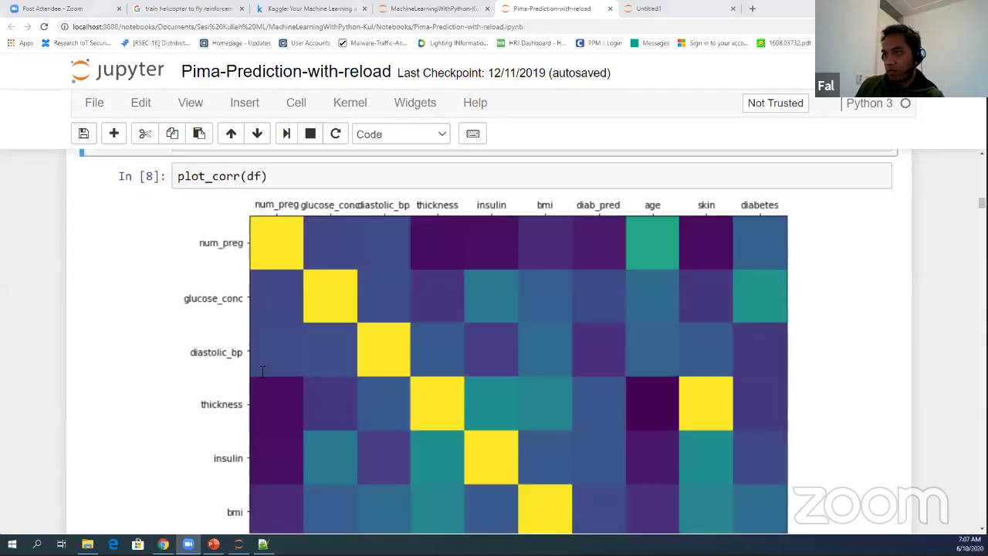
scroll(260, 375, up, 5)
scroll(266, 377, down, 1)
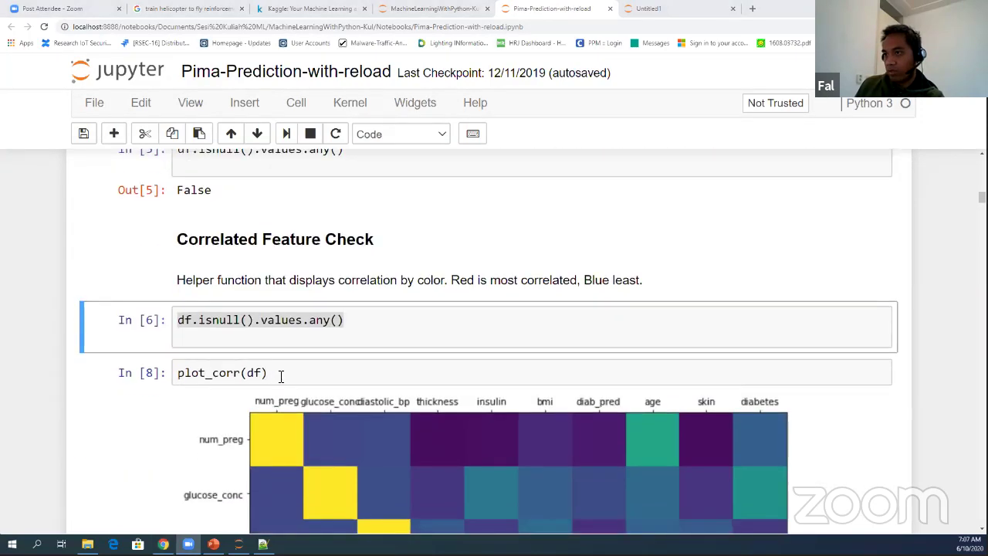
click(317, 362)
scroll(318, 357, down, 2)
scroll(309, 374, down, 3)
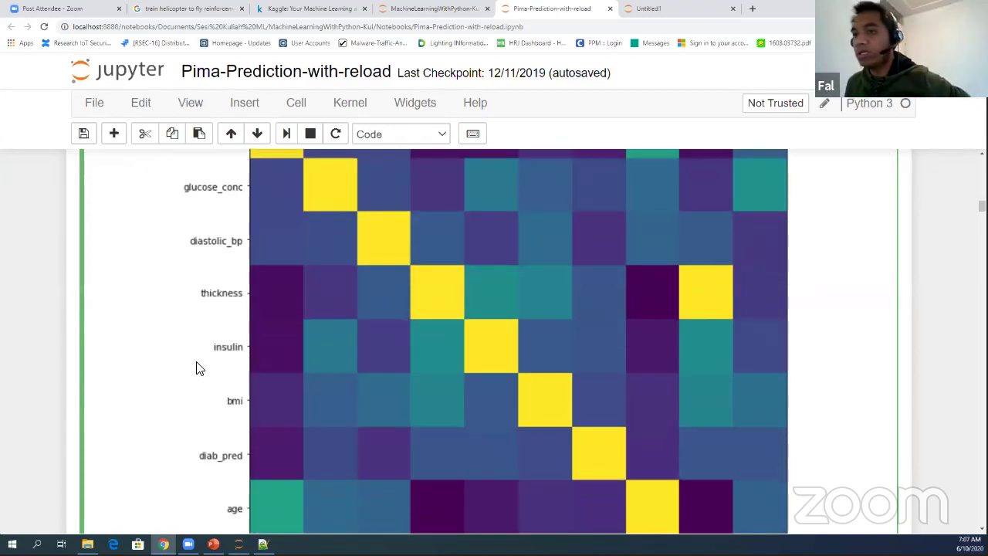
click(55, 355)
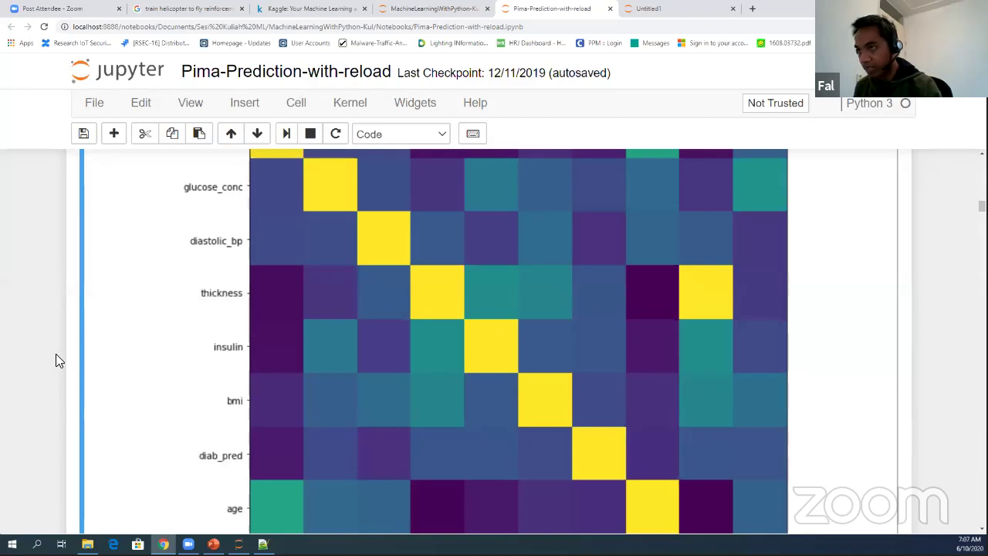
key(ctrl+minus)
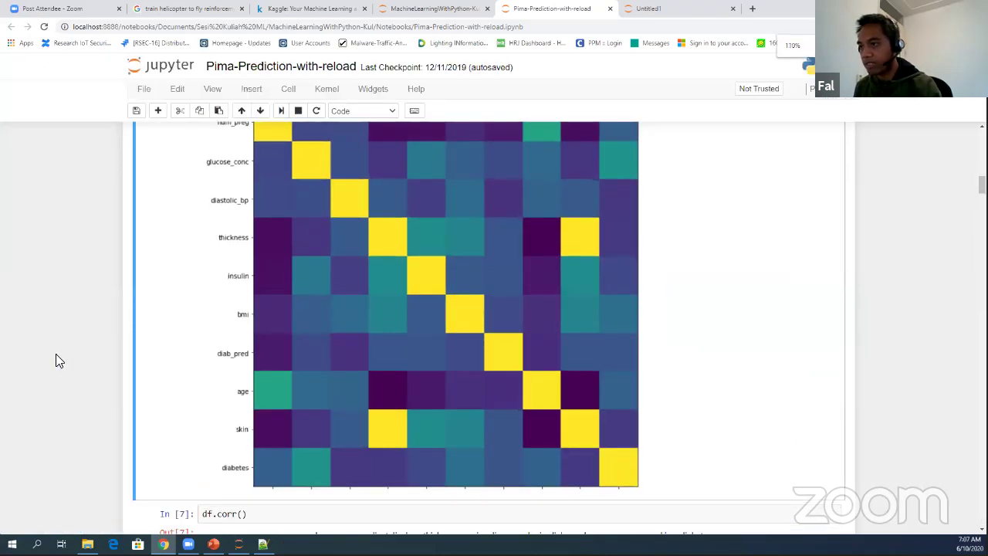
key(ctrl+minus)
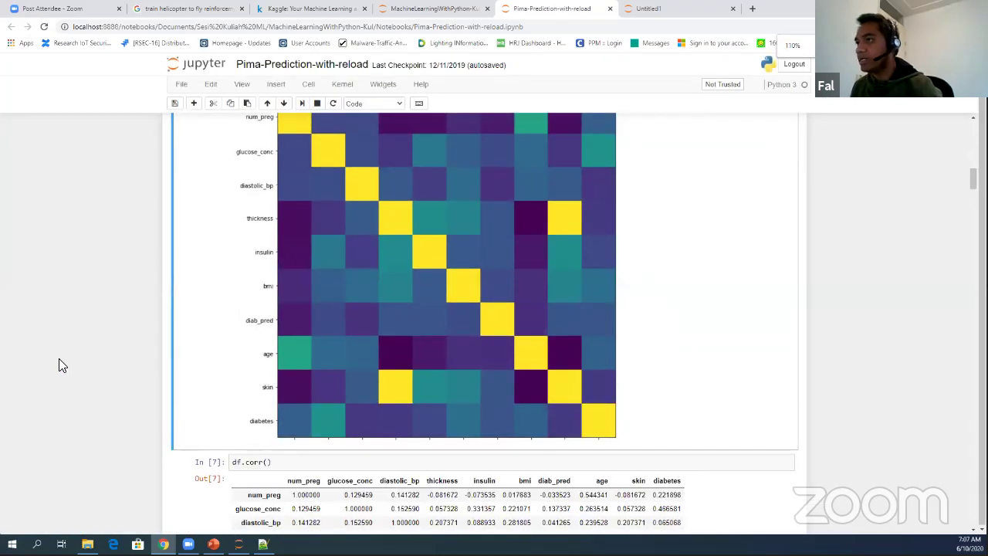
scroll(278, 403, up, 2)
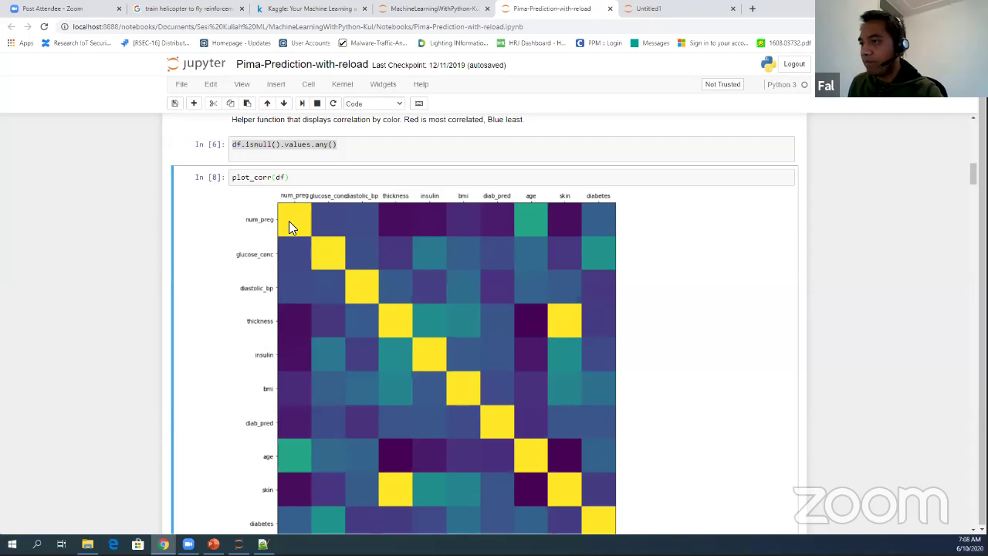
scroll(292, 373, down, 1)
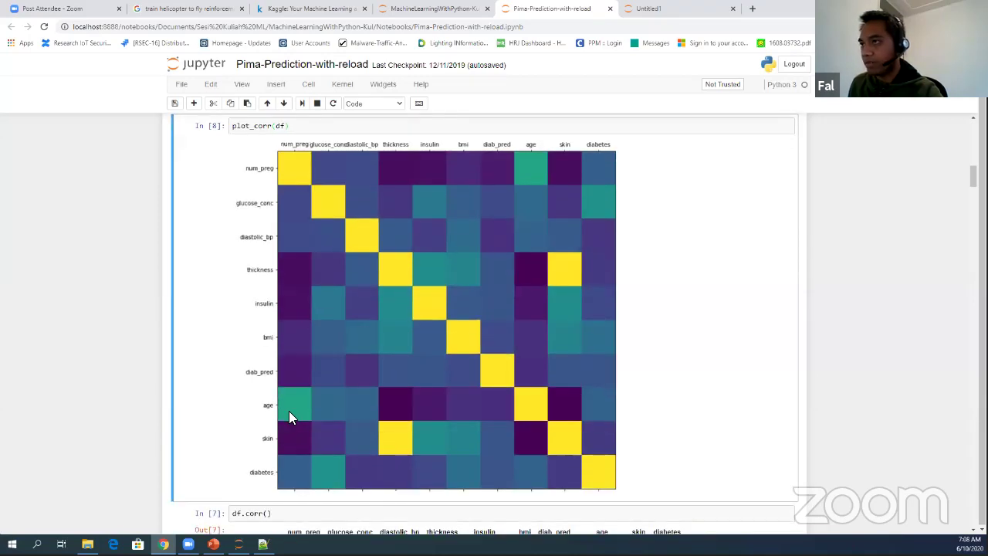
Copy the df.corr() code from the cell below the correlation heatmap
scroll(290, 309, up, 1)
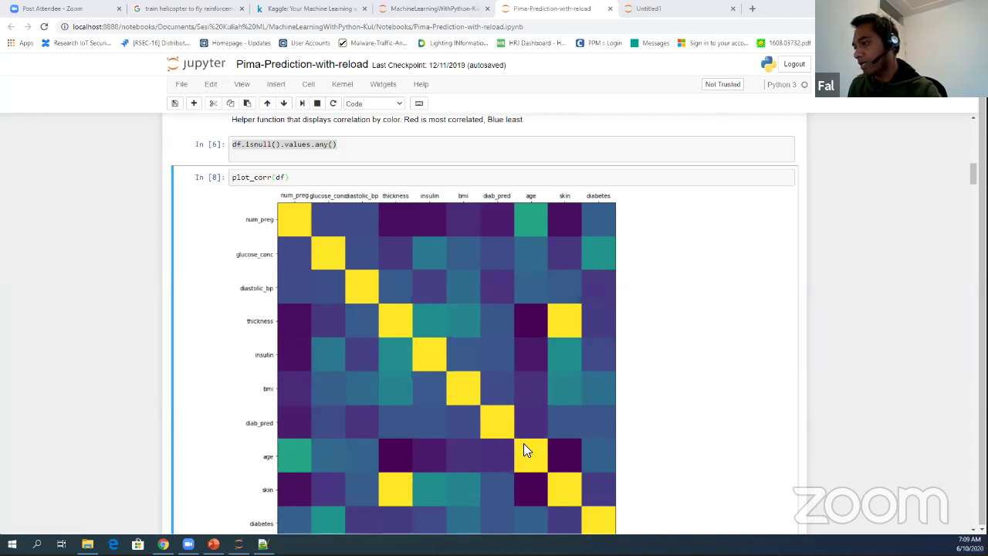
scroll(531, 454, down, 2)
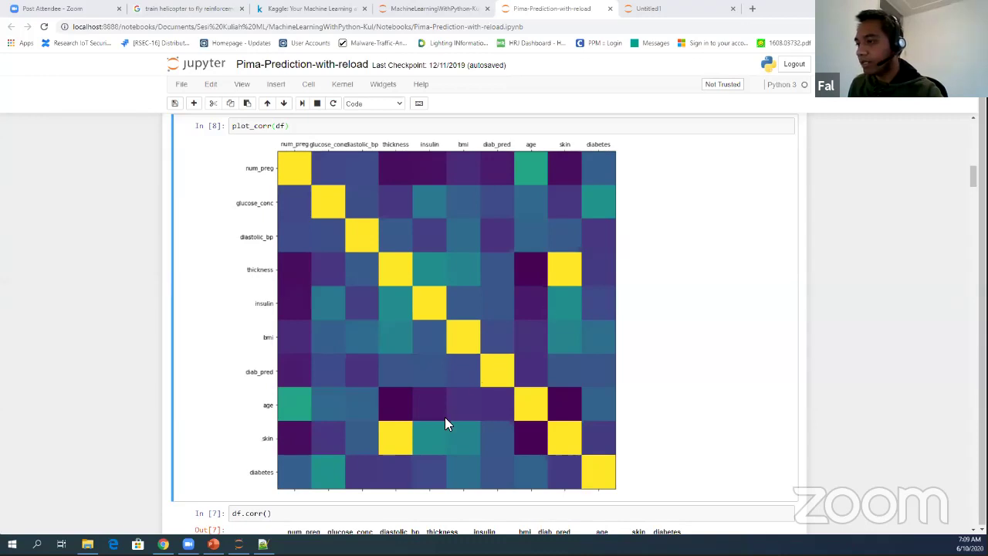
scroll(445, 421, down, 2)
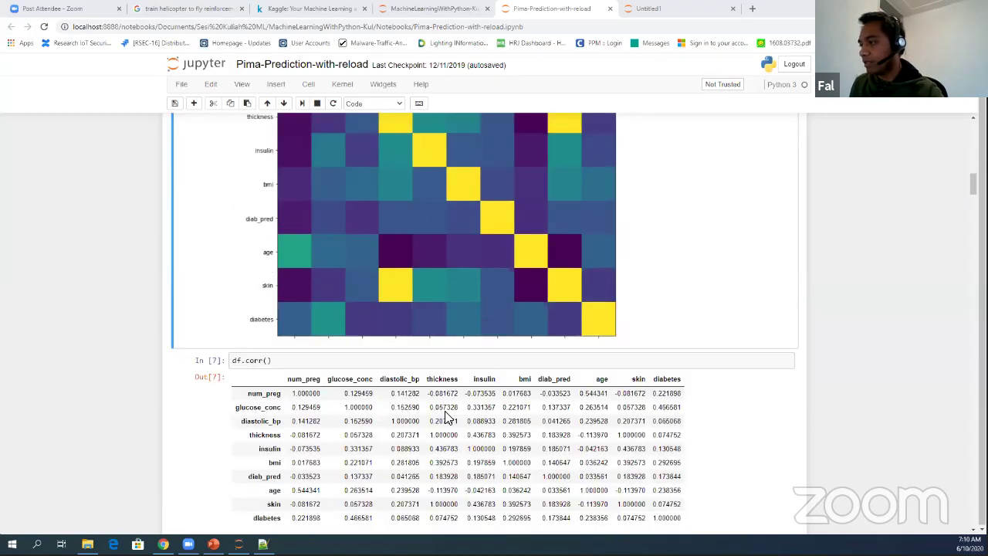
scroll(288, 317, down, 1)
click(288, 316)
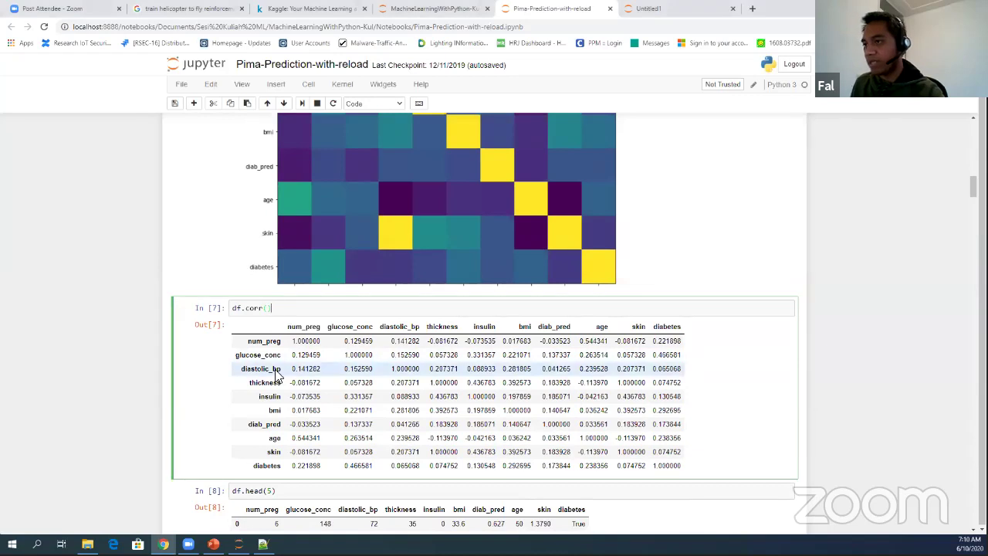
scroll(285, 371, down, 1)
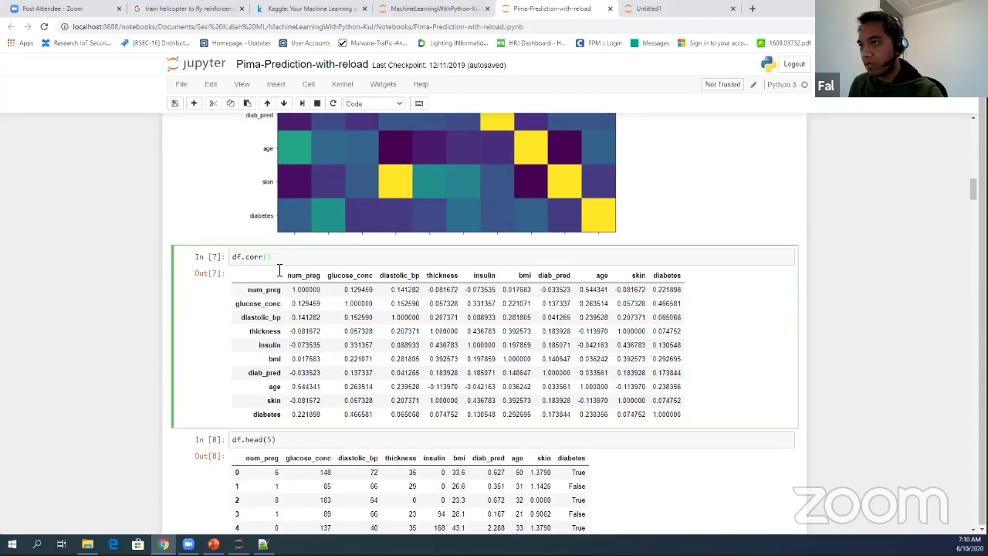
drag(234, 258, 251, 262)
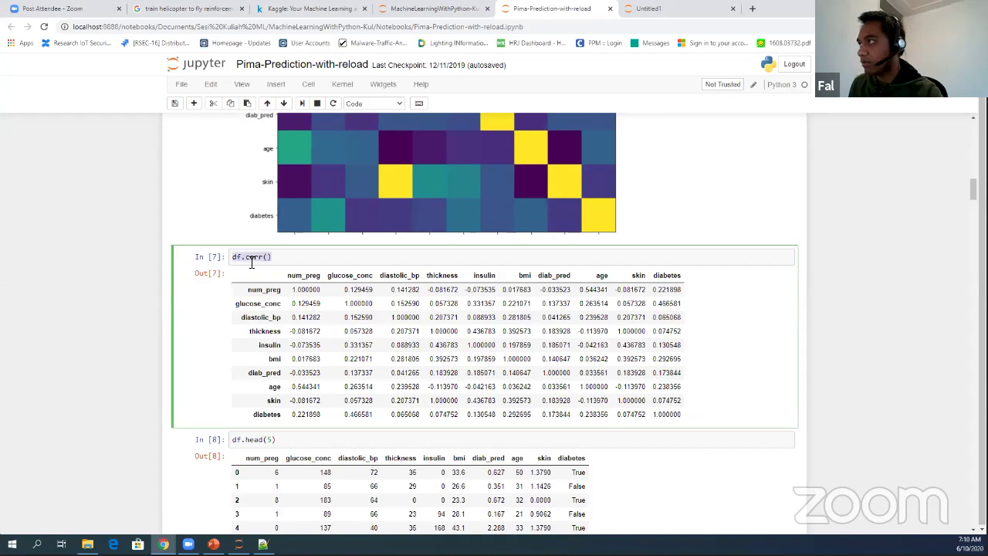
In the Untitled1 notebook, replace the last cell's df.isnull().values.any() code with df.corr() and run it
key(ctrl+Tab)
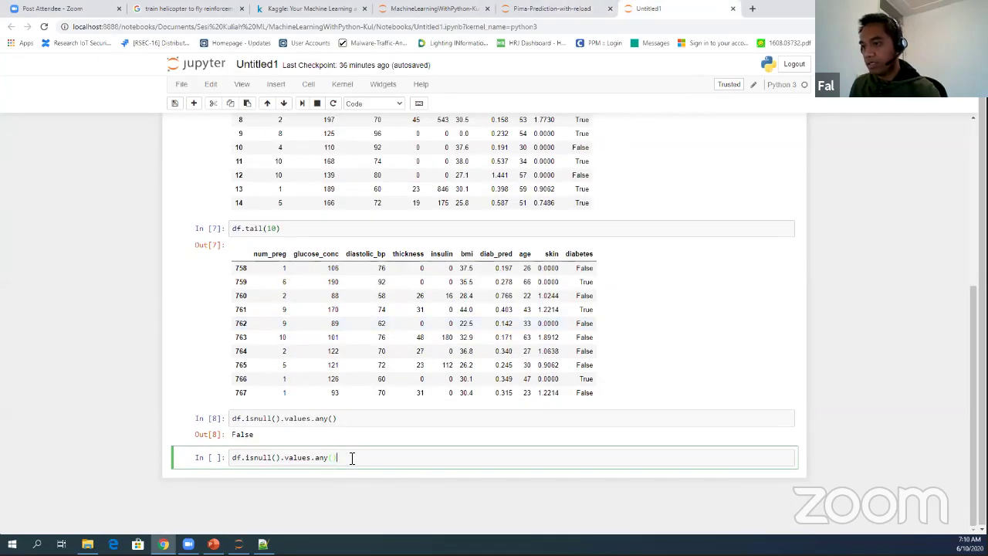
drag(351, 458, 229, 458)
key(ctrl+v)
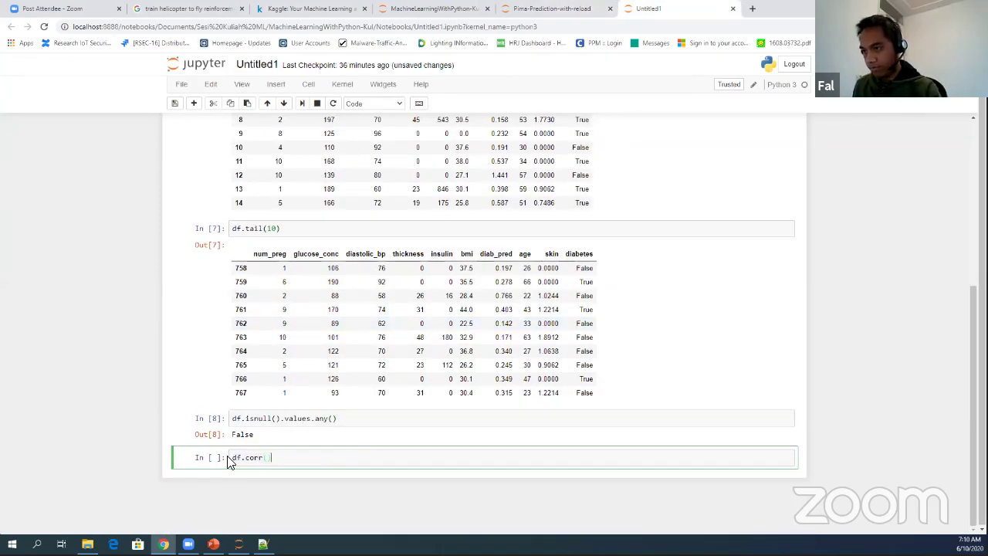
key(shift+Return)
scroll(274, 432, down, 2)
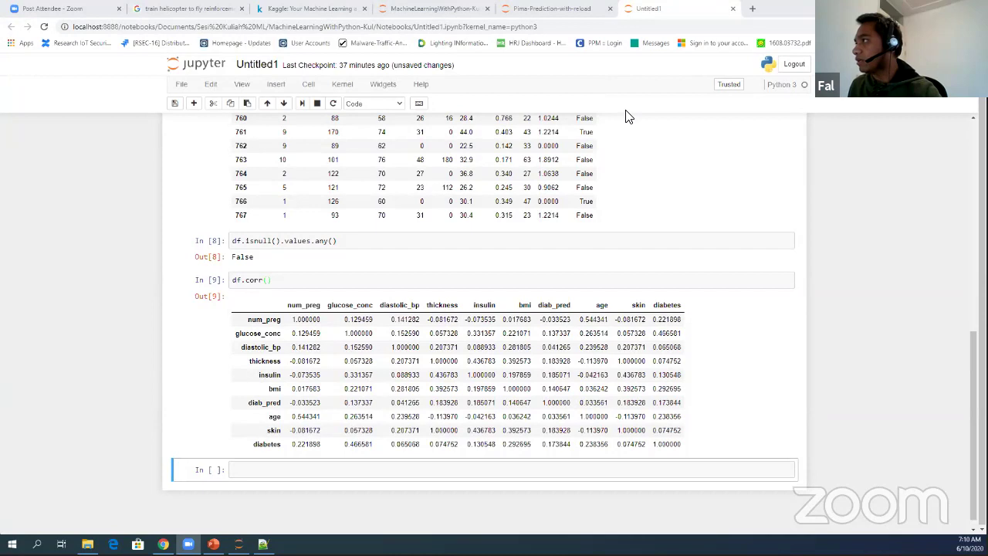
Open a new browser tab, place it just before the Kaggle tab, and return to the Pima-Prediction-with-reload notebook
click(752, 9)
drag(763, 11, 216, 10)
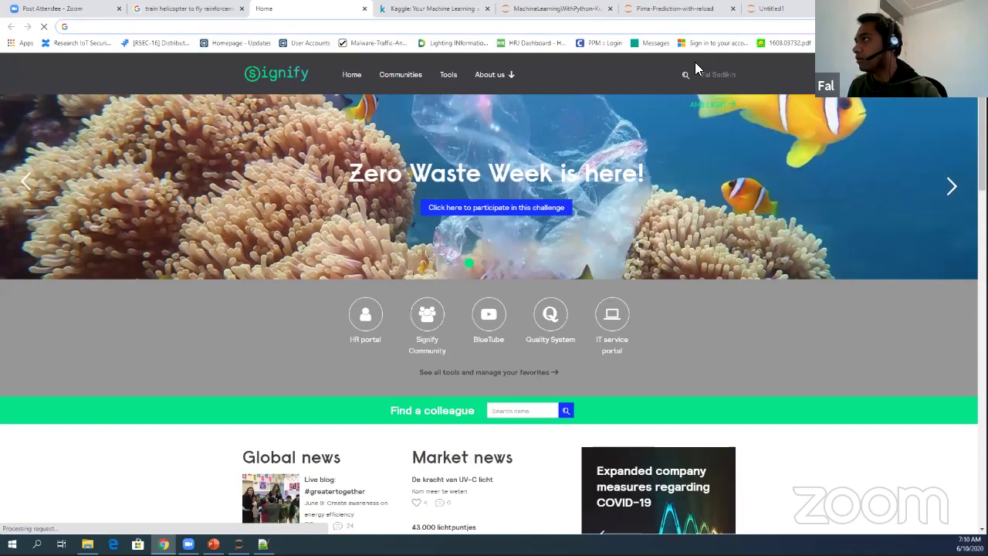
click(672, 9)
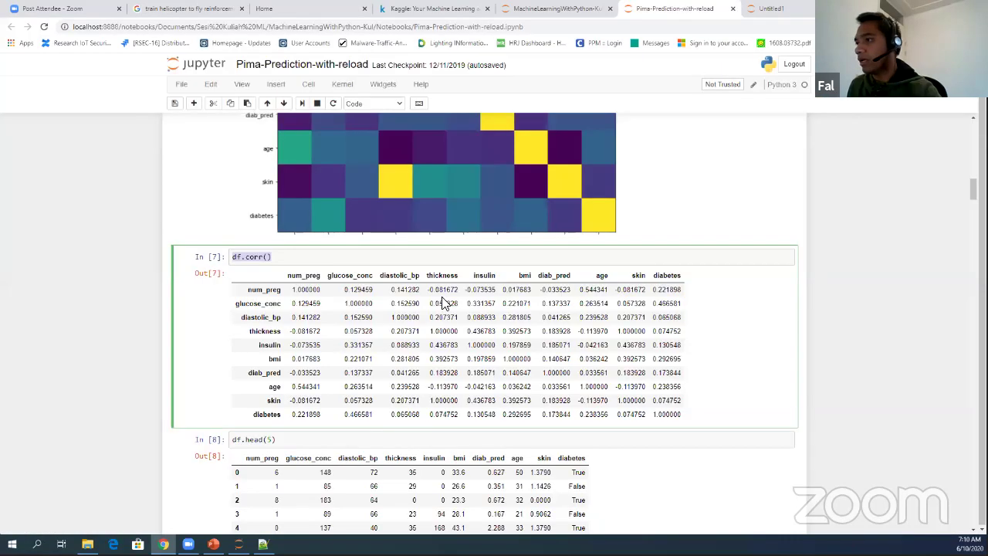
Examine how the skin and thickness features correlate in the df.corr() table and the plot_corr(df) heatmap
scroll(432, 314, down, 3)
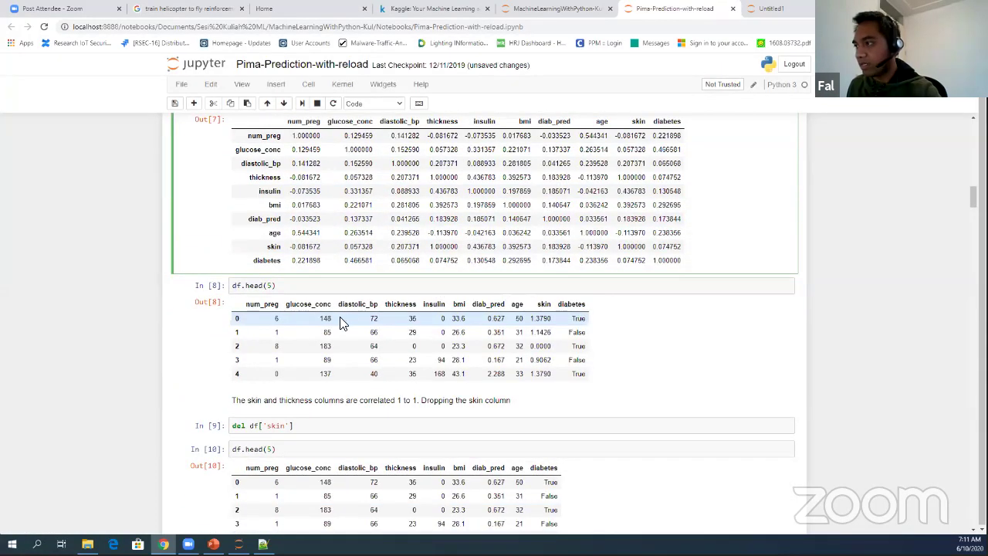
scroll(342, 322, down, 1)
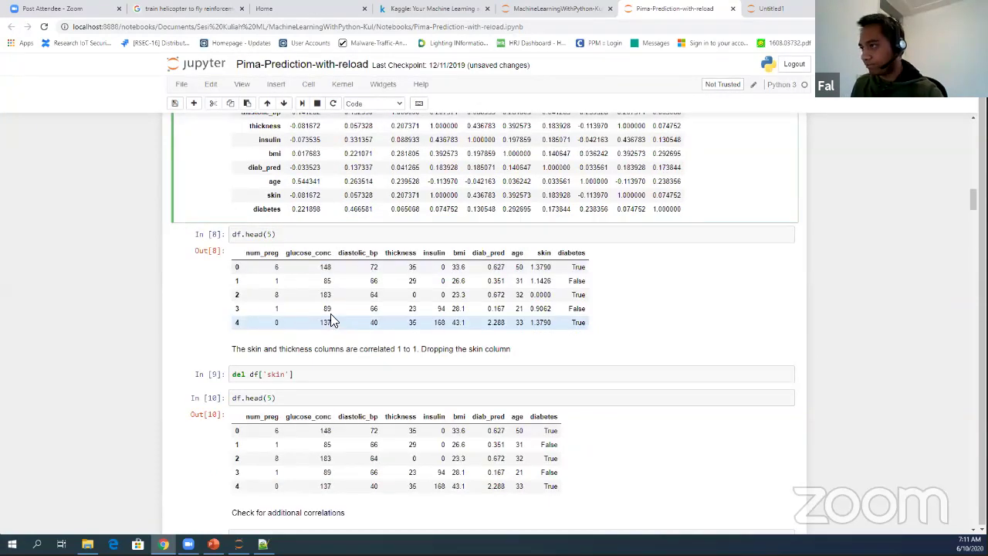
scroll(342, 317, up, 1)
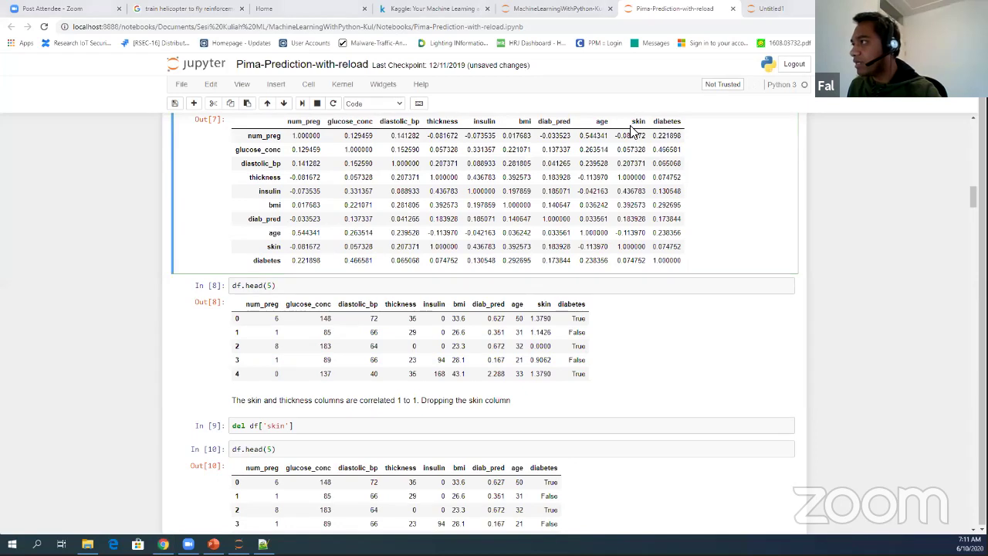
click(471, 137)
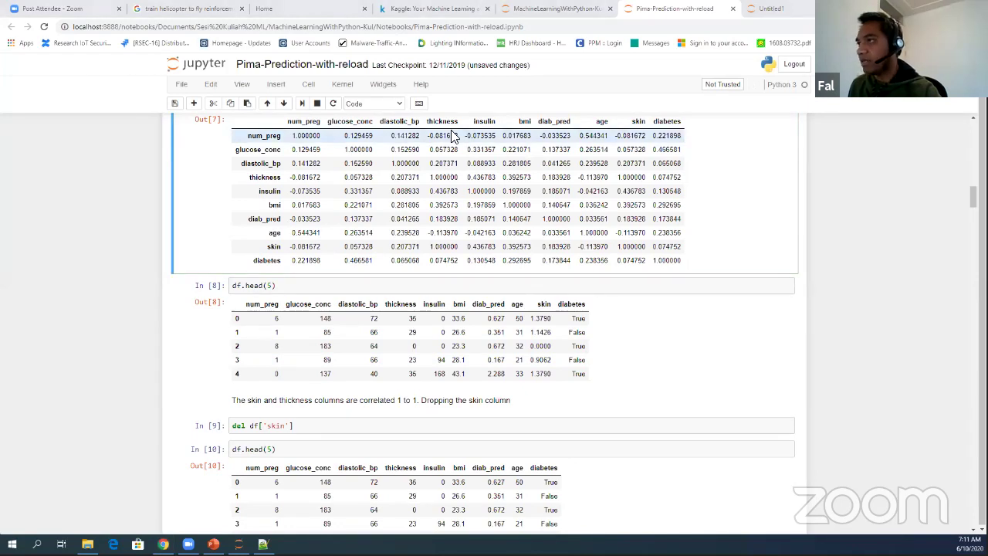
scroll(423, 189, up, 8)
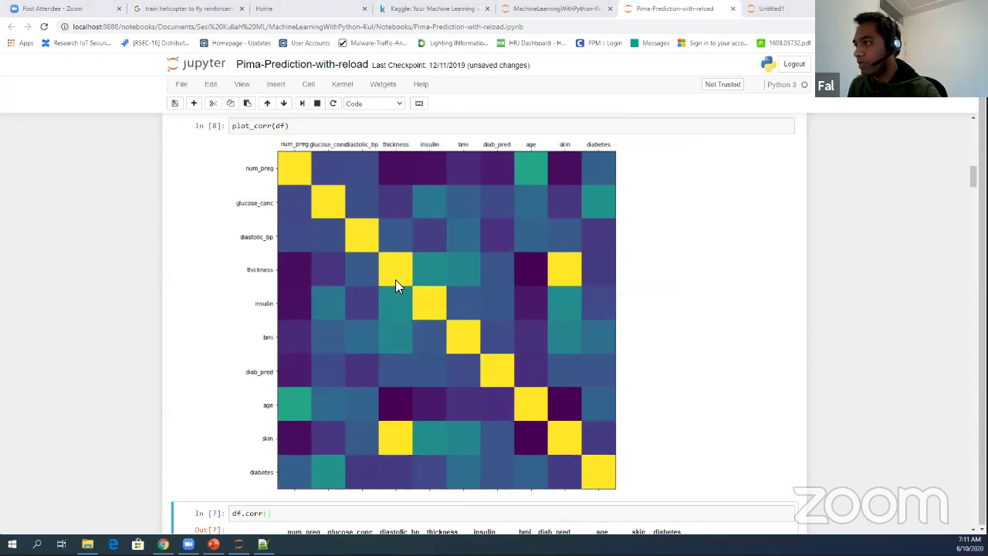
scroll(387, 421, down, 4)
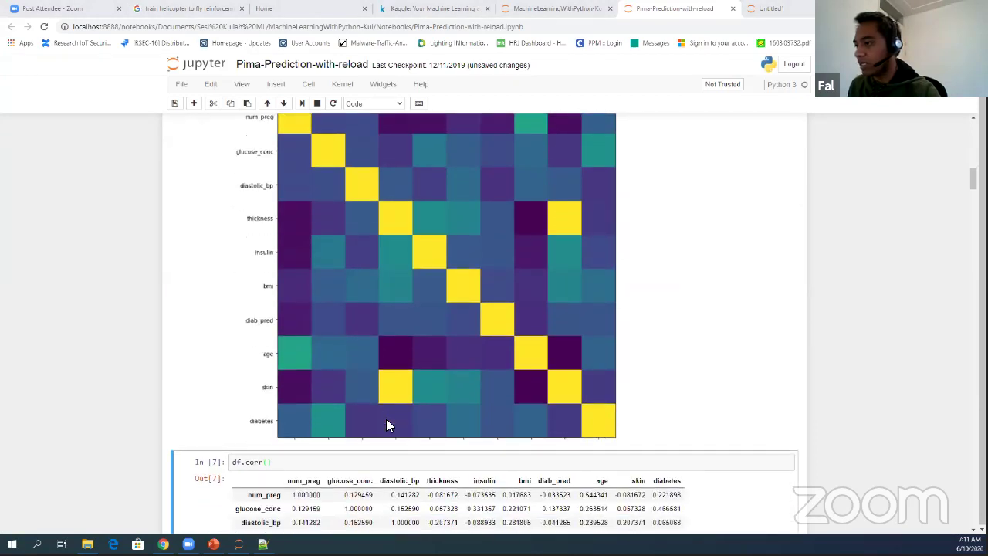
scroll(388, 421, down, 4)
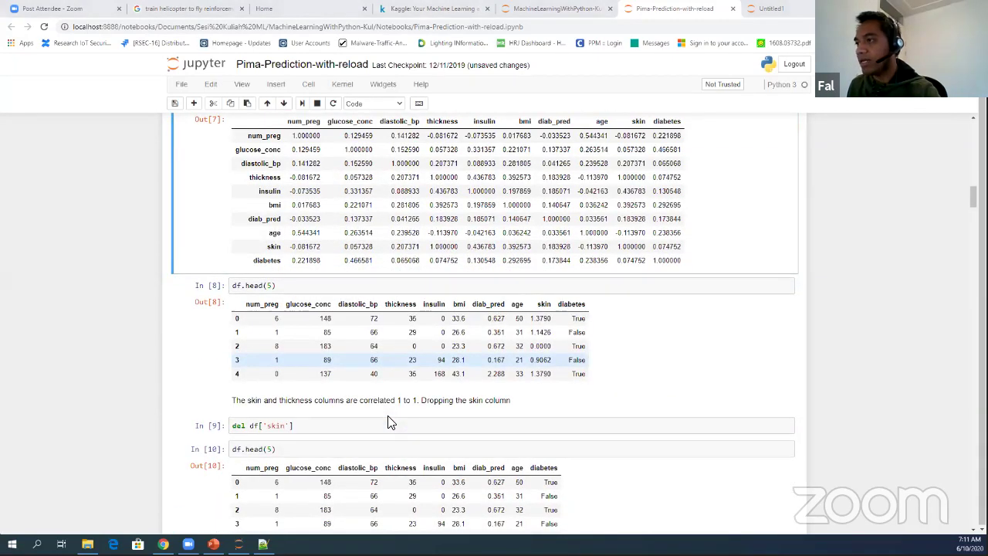
scroll(390, 422, down, 1)
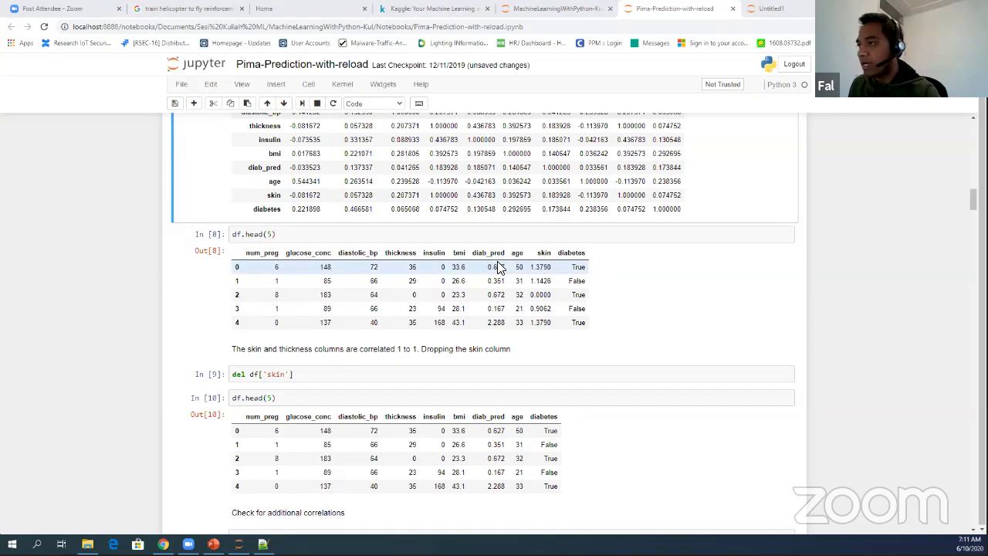
Compare the thickness and skin values in the first row of the df.head(5) output above the column-dropping note
double_click(413, 267)
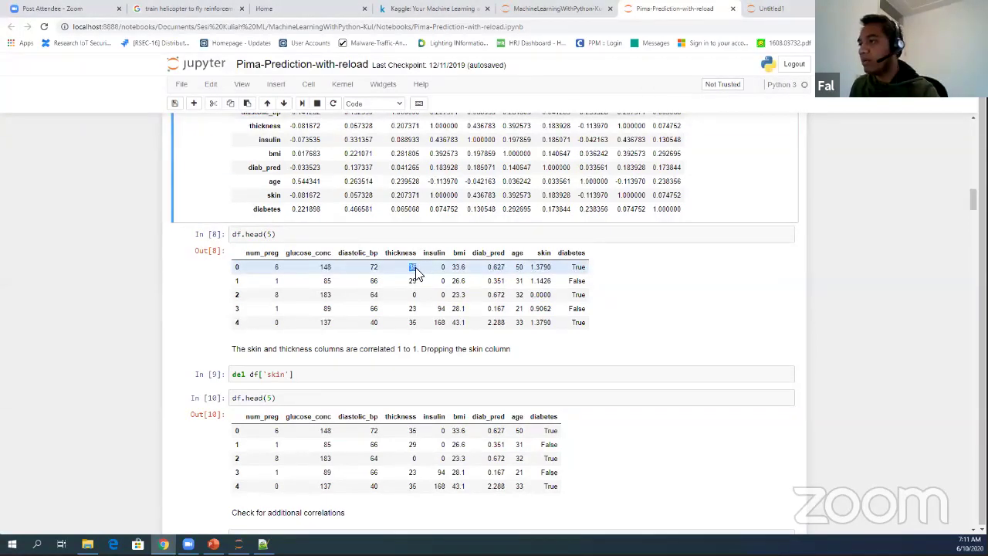
double_click(414, 267)
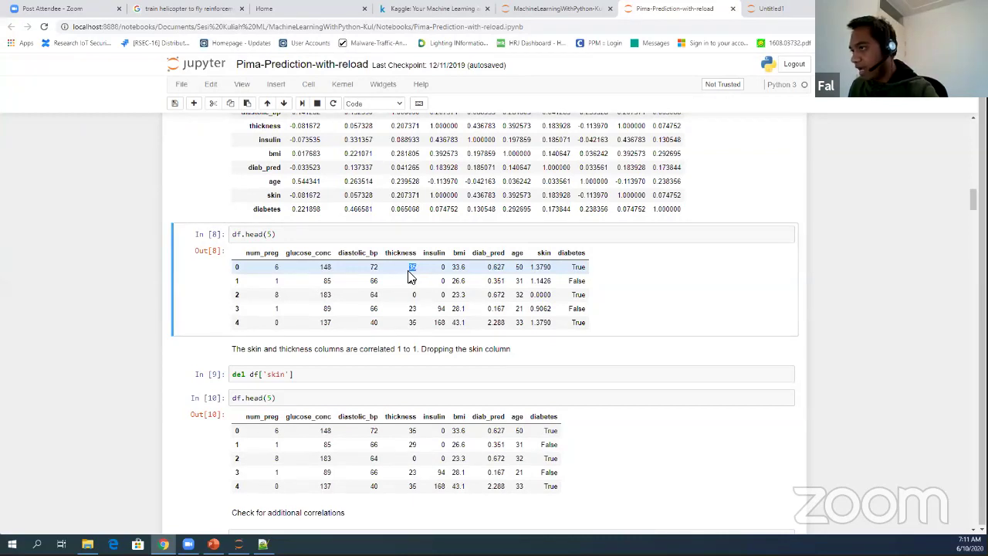
double_click(544, 254)
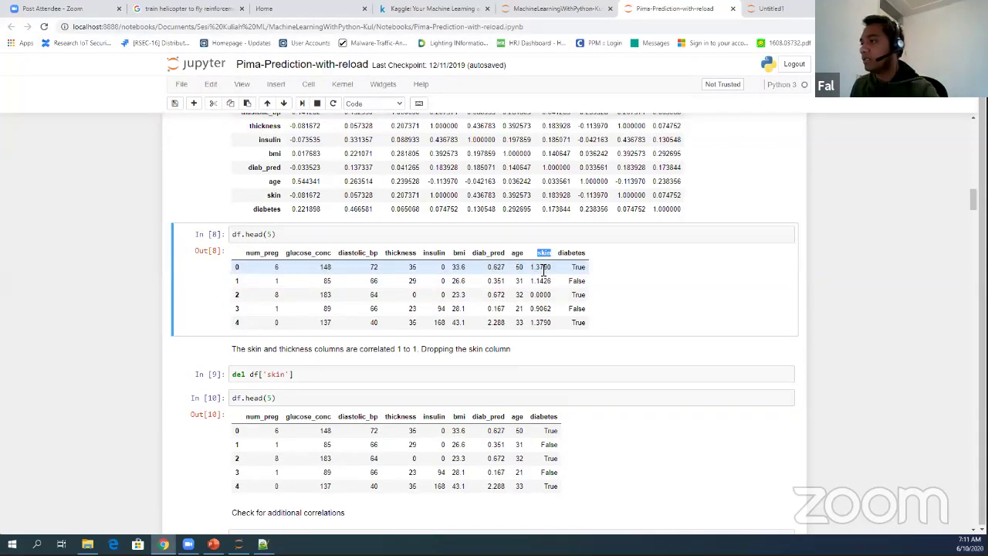
click(541, 268)
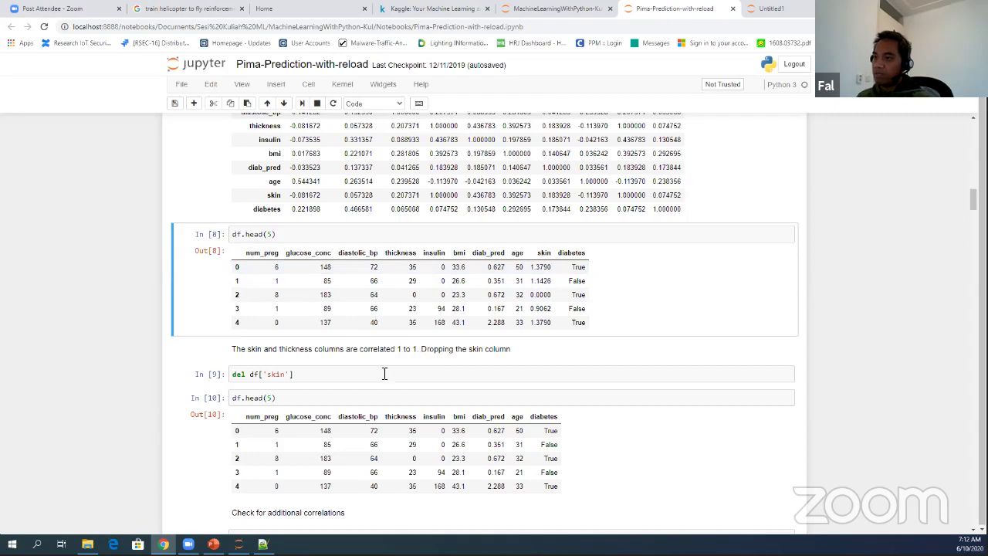
Copy the del df['skin'] code from the cell under the note on dropping the skin column
click(260, 375)
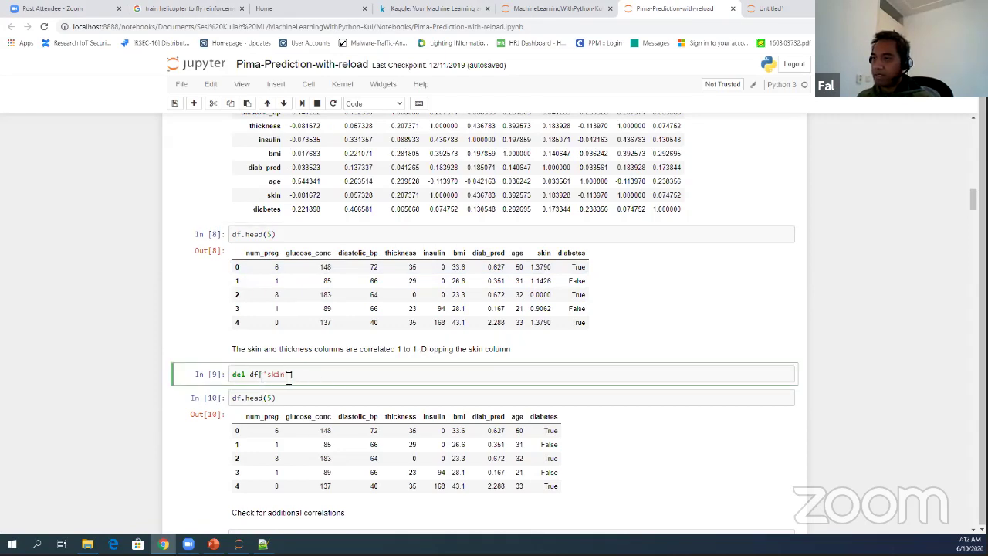
drag(295, 375, 232, 375)
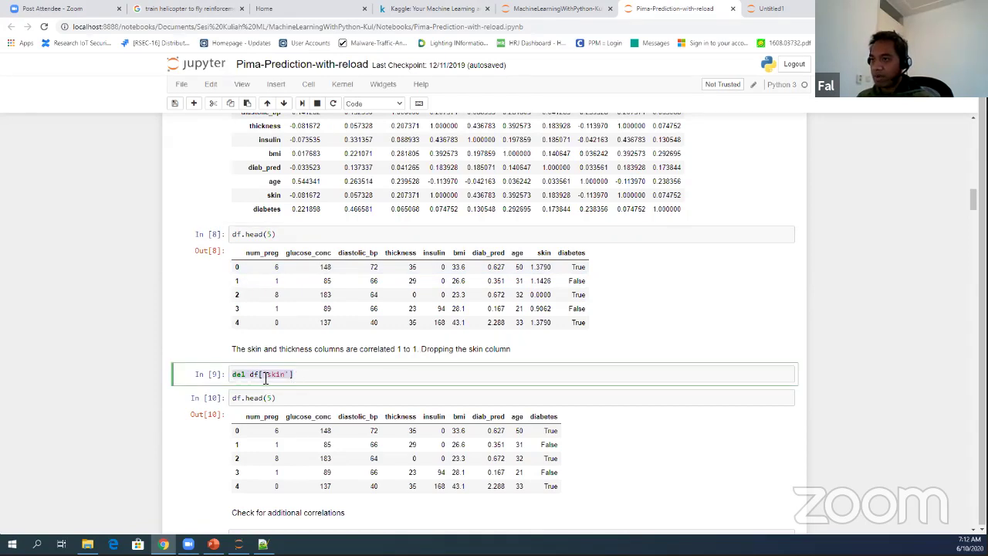
right_click(265, 377)
click(287, 255)
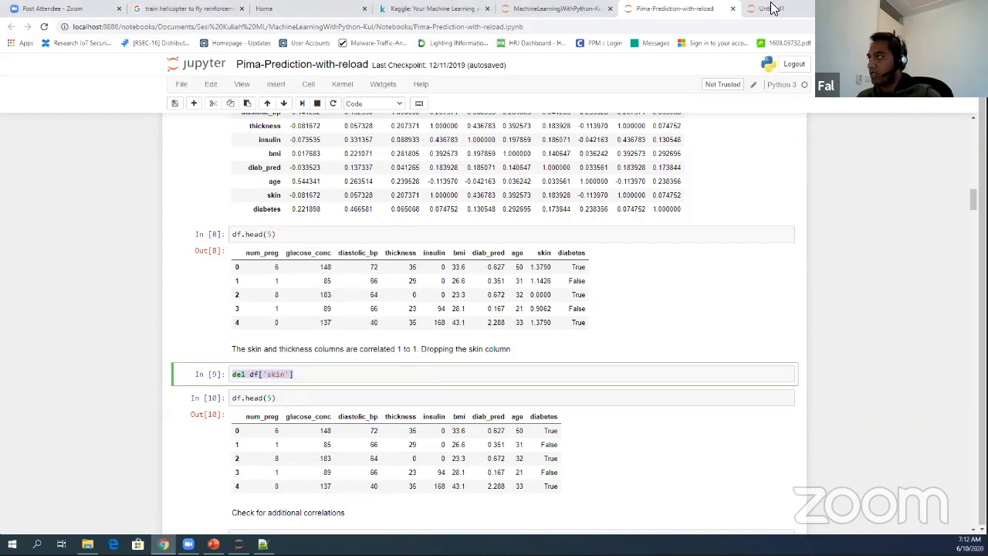
Paste del df['skin'] into the empty last cell of the Untitled1 notebook and run it
click(768, 8)
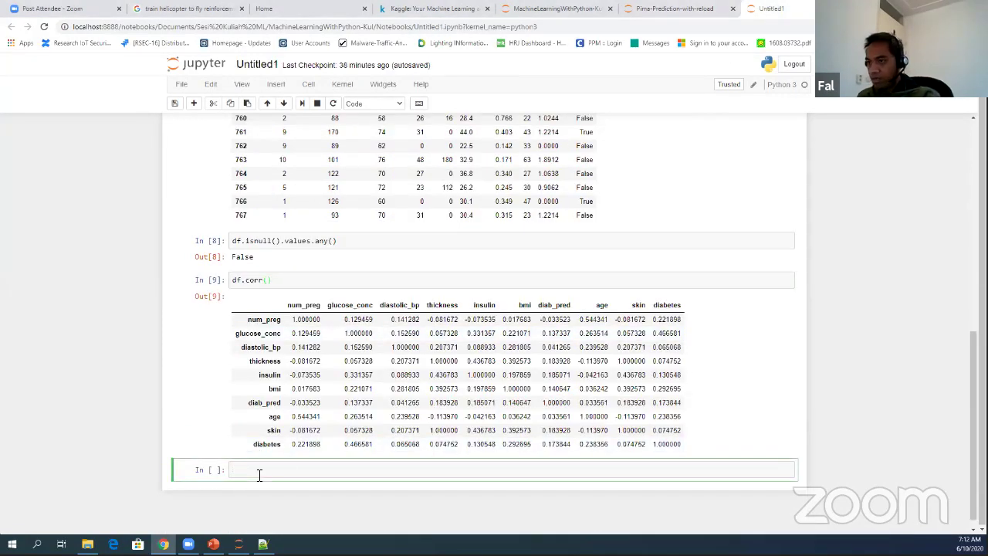
key(ctrl+v)
key(shift+Return)
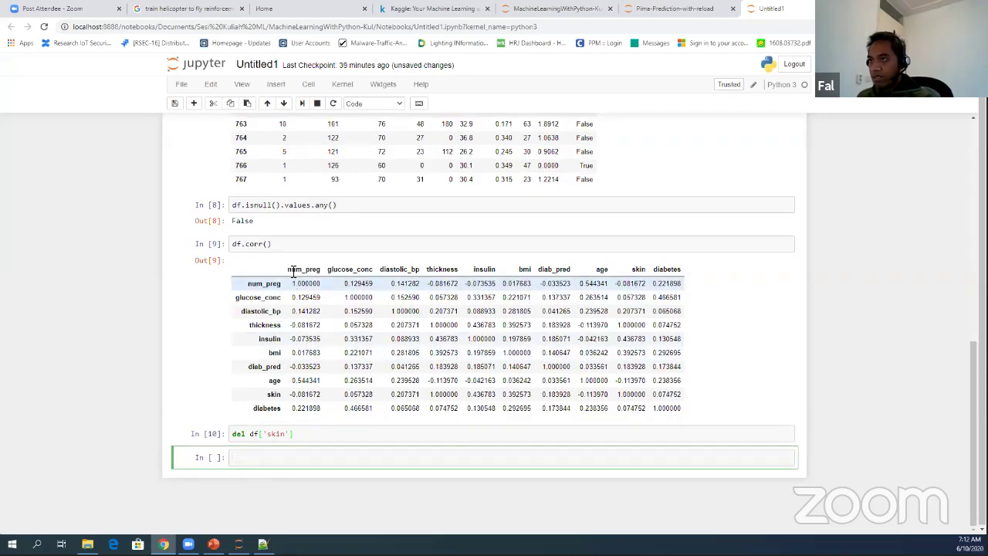
Copy df.tail(10) from its earlier cell into the empty cell below del df['skin'] and run it
scroll(274, 260, up, 3)
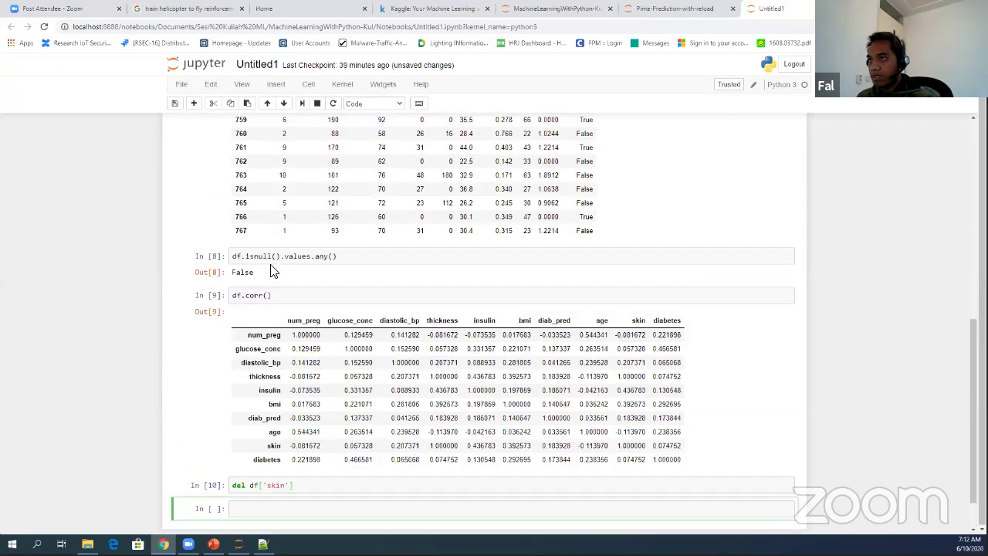
scroll(270, 270, up, 4)
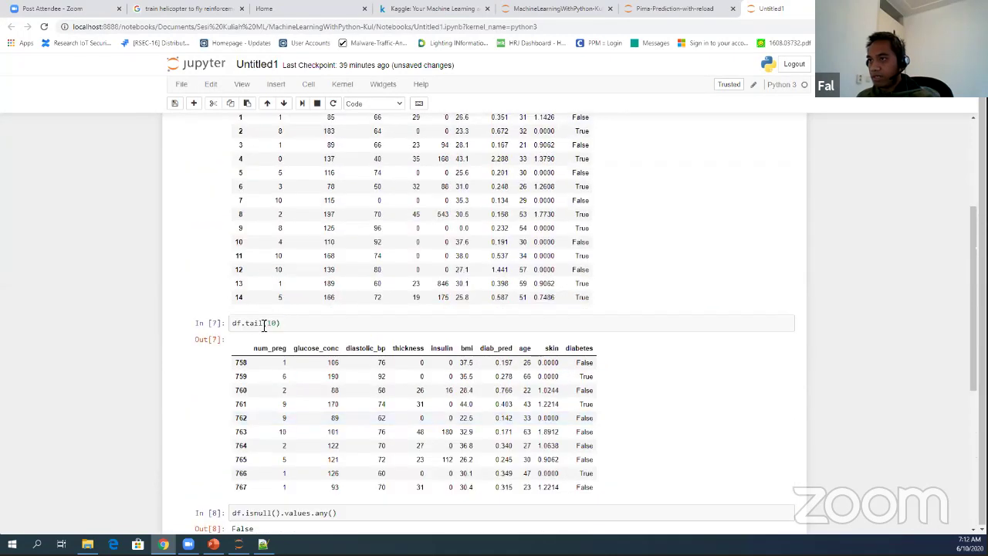
drag(280, 323, 232, 324)
right_click(238, 325)
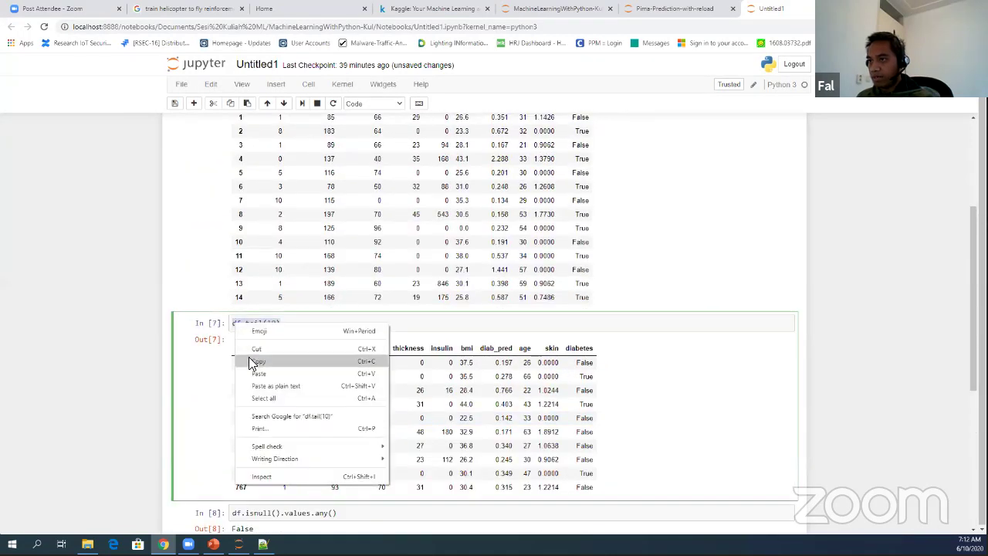
click(250, 364)
scroll(249, 402, down, 6)
click(249, 456)
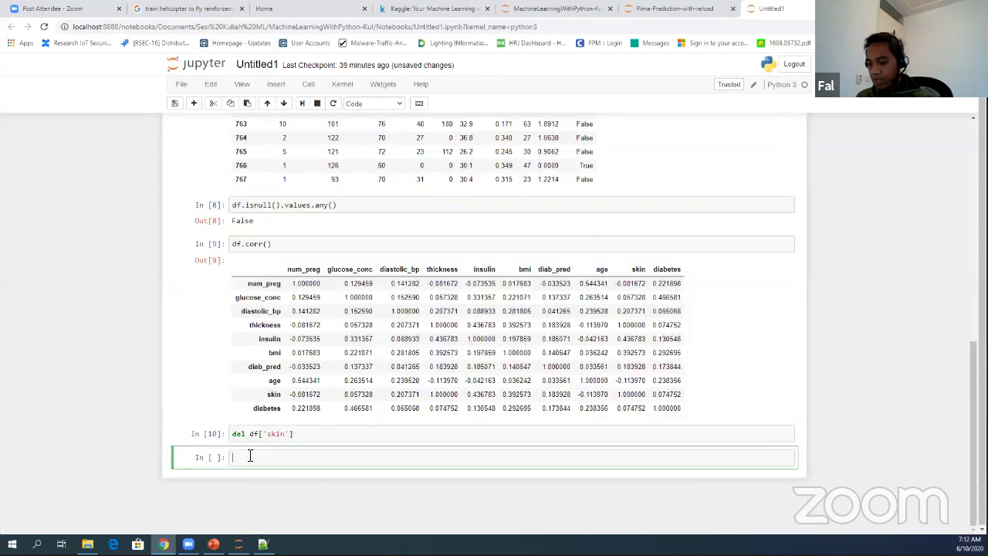
key(ctrl+v)
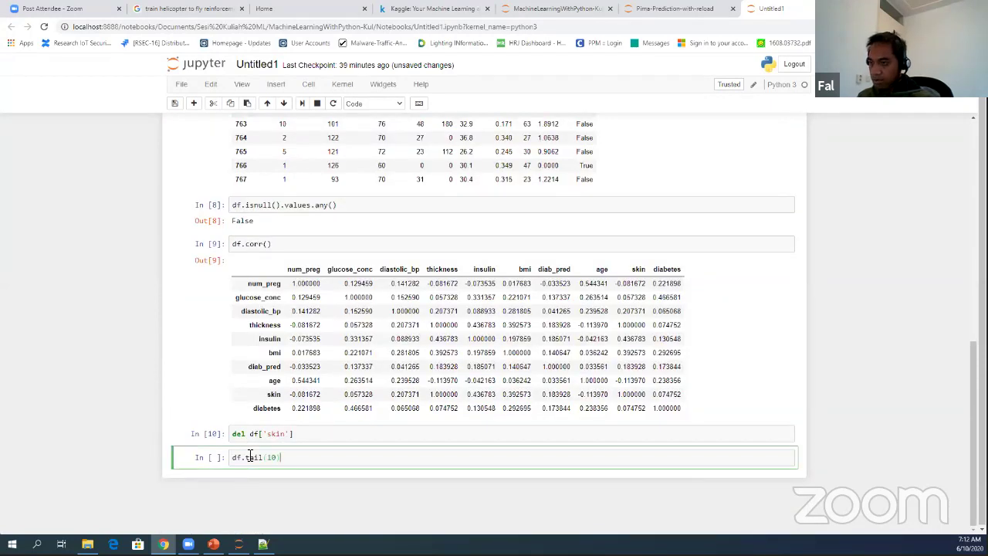
key(shift+Return)
scroll(306, 413, down, 2)
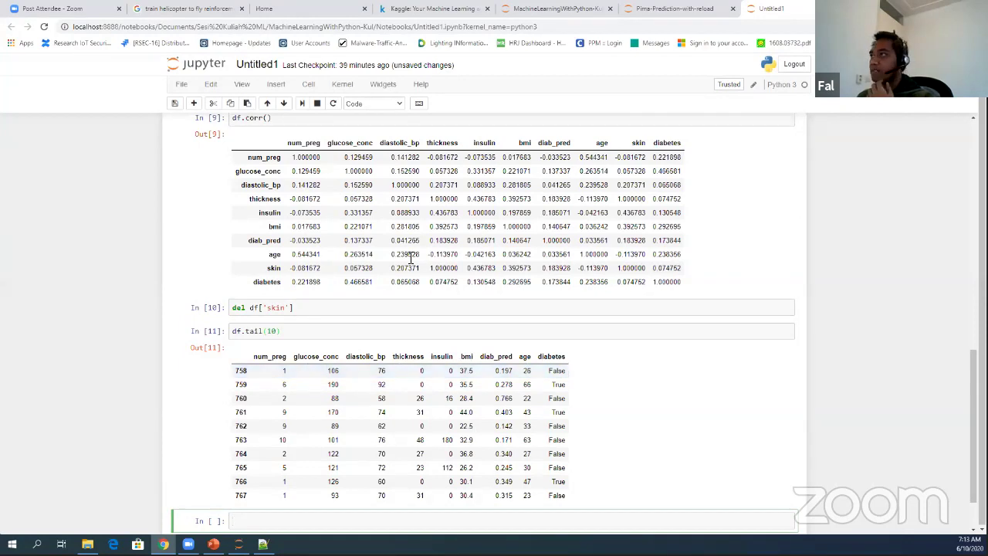
Switch to the Pima-Prediction-with-reload notebook and examine the plot_corr(df) heatmap below the note on checking additional correlations
click(661, 11)
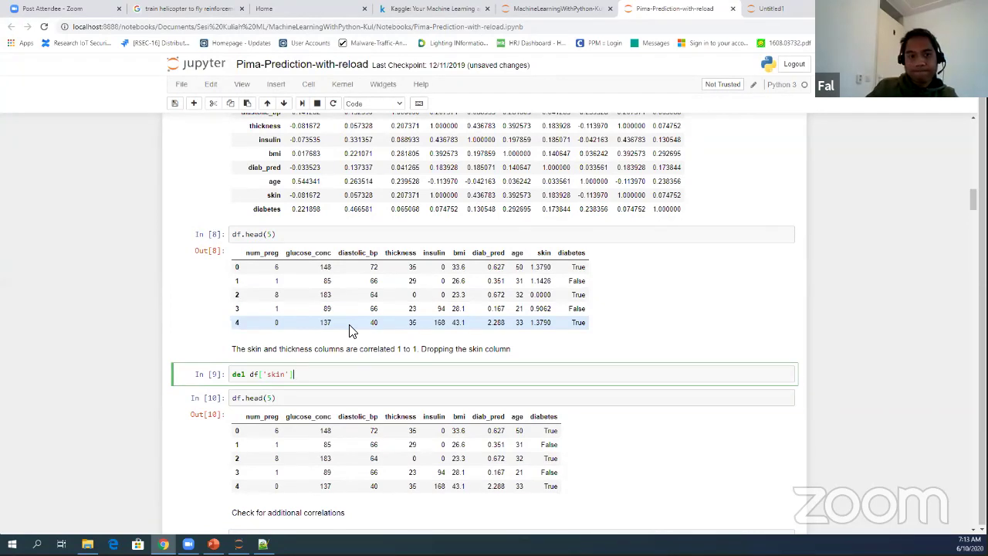
scroll(351, 331, down, 3)
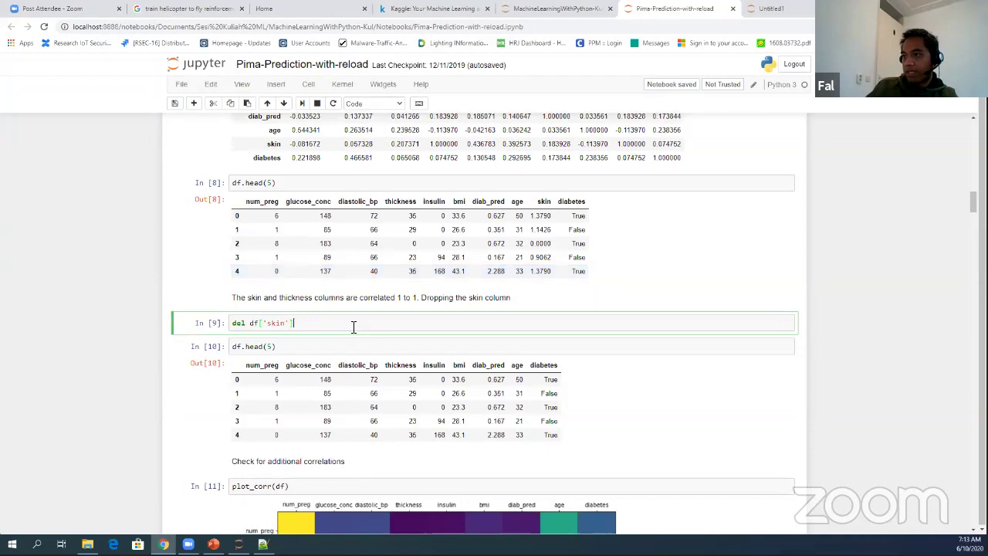
scroll(352, 331, down, 1)
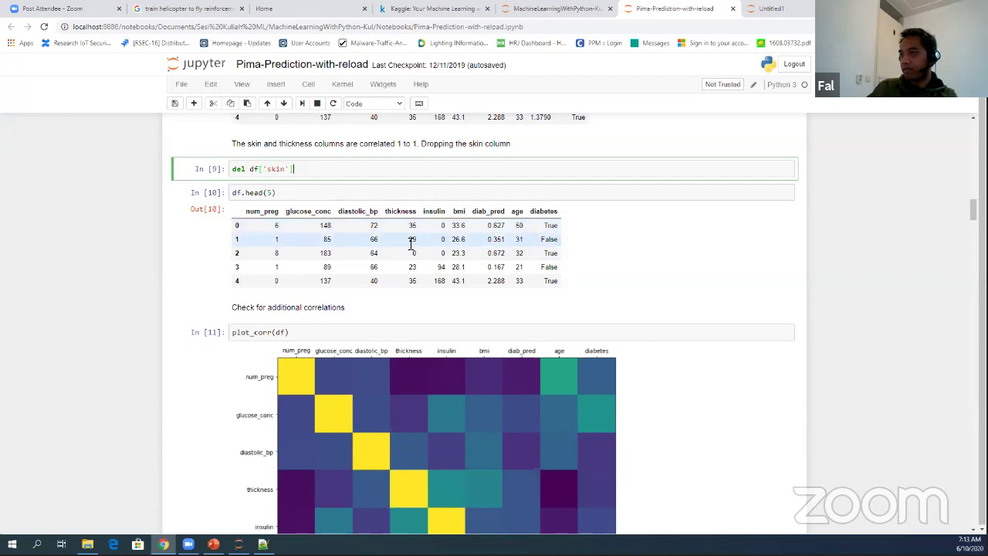
scroll(410, 258, down, 1)
scroll(410, 257, down, 2)
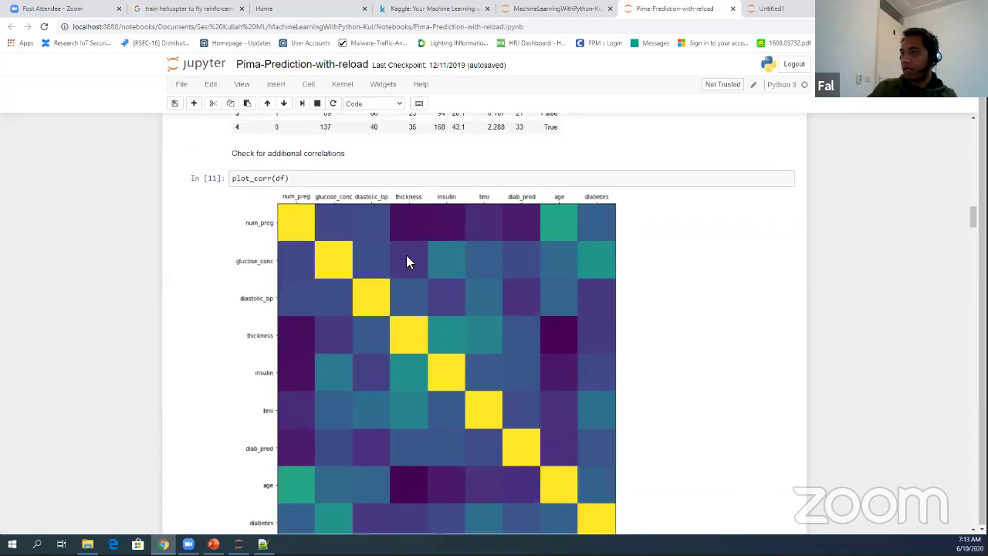
scroll(408, 261, down, 1)
scroll(287, 194, up, 1)
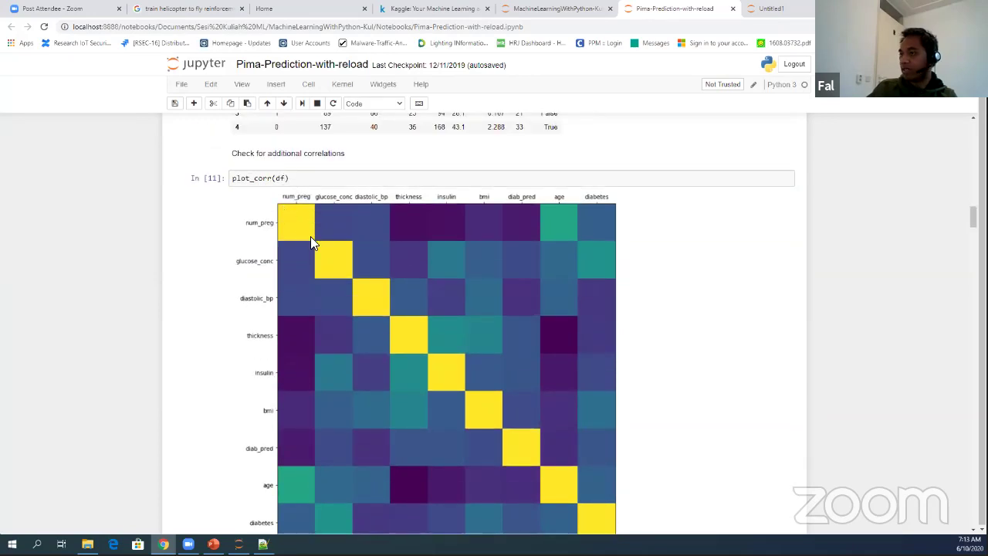
scroll(305, 244, down, 1)
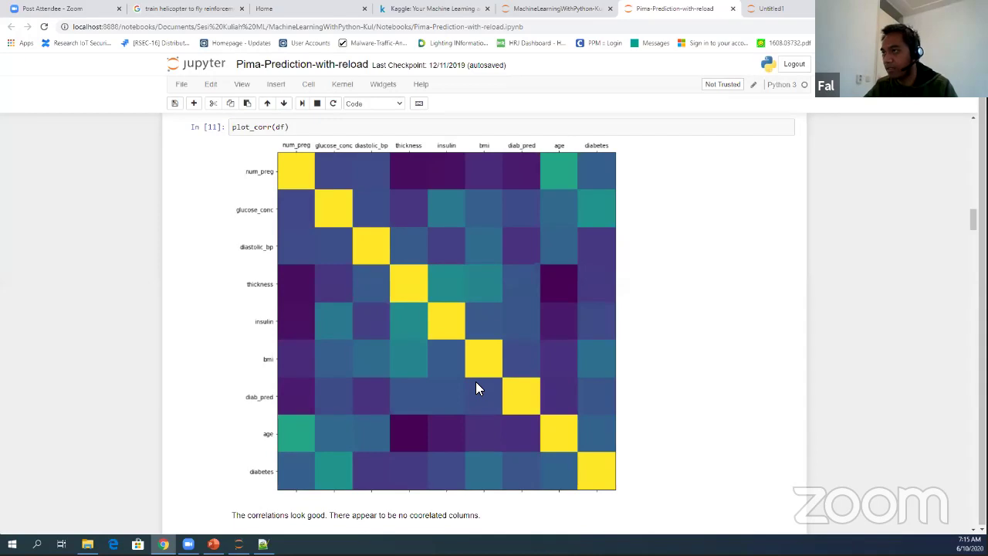
Review the Data Types note and the df.head(5) output in the Mold Data section
scroll(477, 388, down, 3)
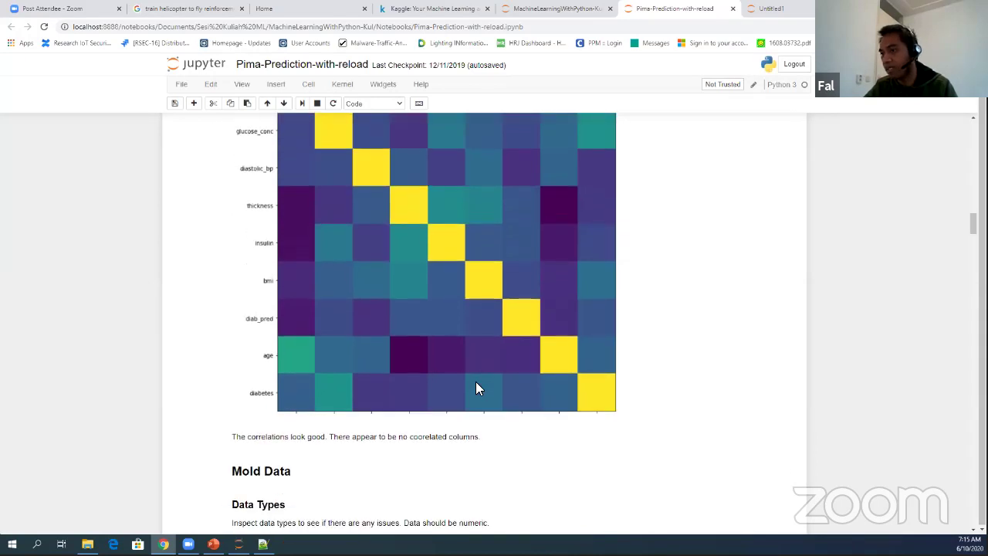
scroll(478, 389, down, 1)
scroll(478, 388, down, 3)
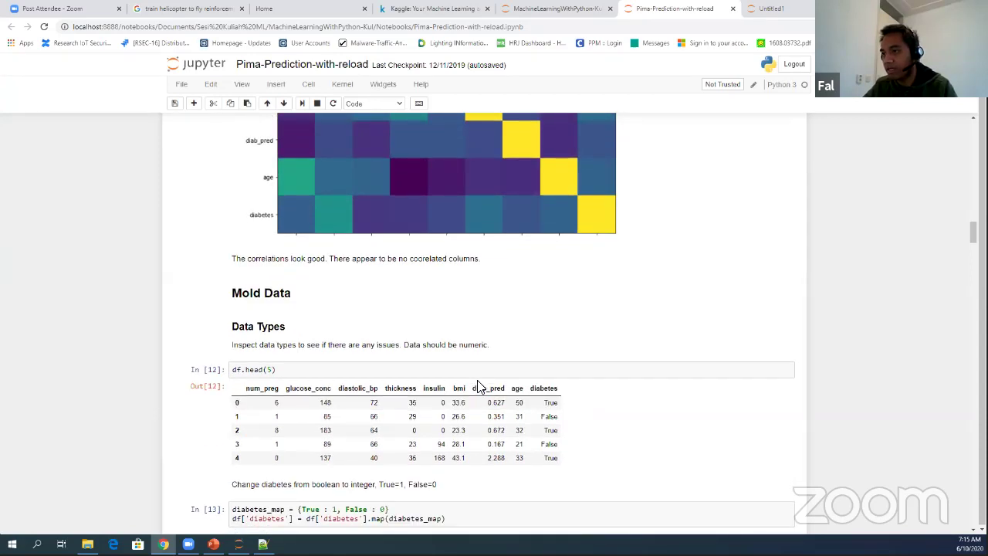
scroll(478, 386, down, 2)
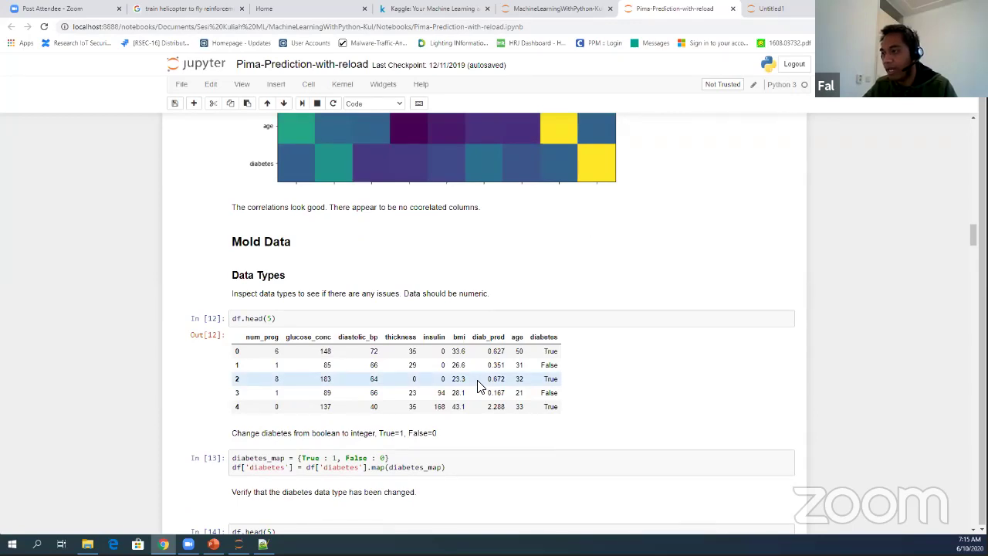
scroll(477, 386, down, 2)
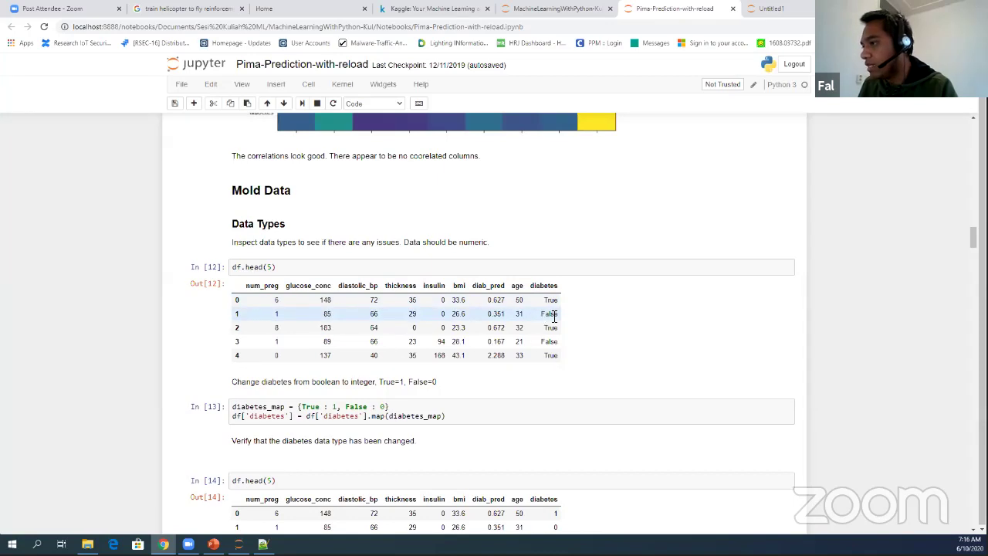
Examine the diabetes_map cell that converts diabetes from boolean to integer, highlighting its False : 0 entry
click(319, 411)
click(456, 418)
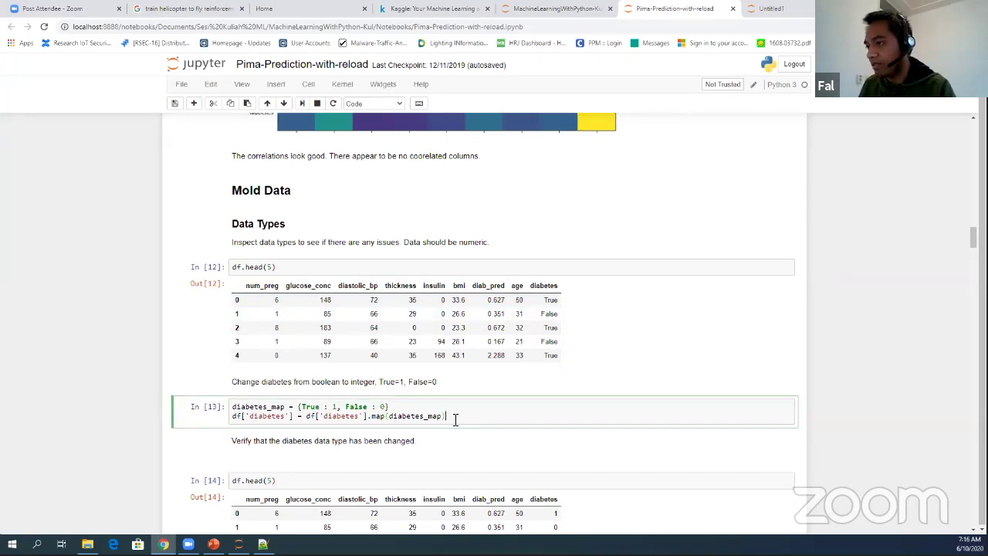
scroll(456, 419, down, 1)
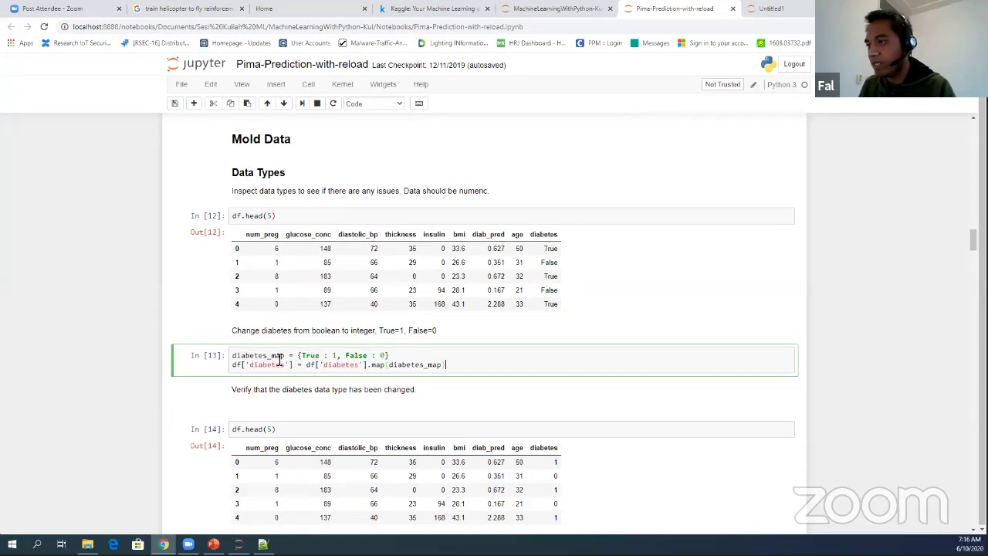
click(346, 356)
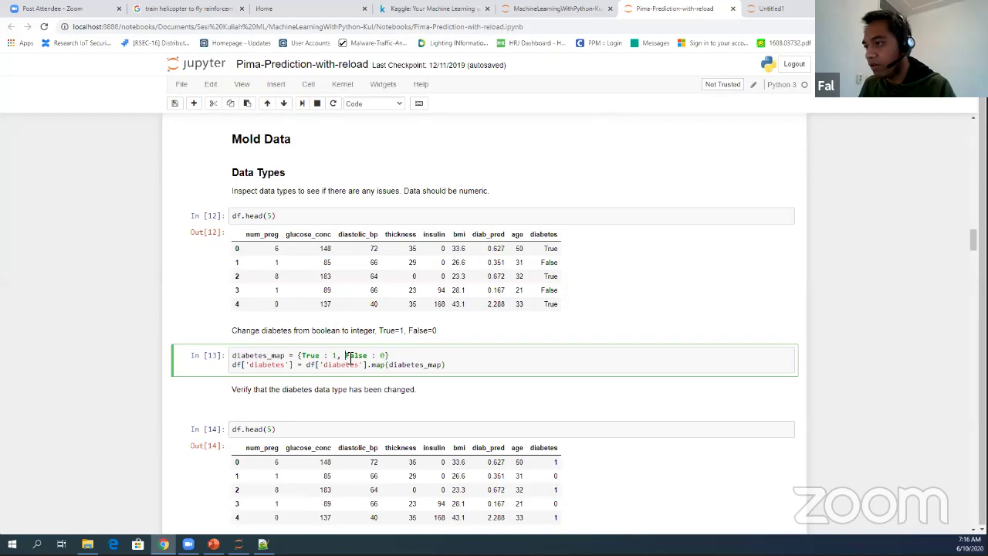
drag(346, 356, 391, 357)
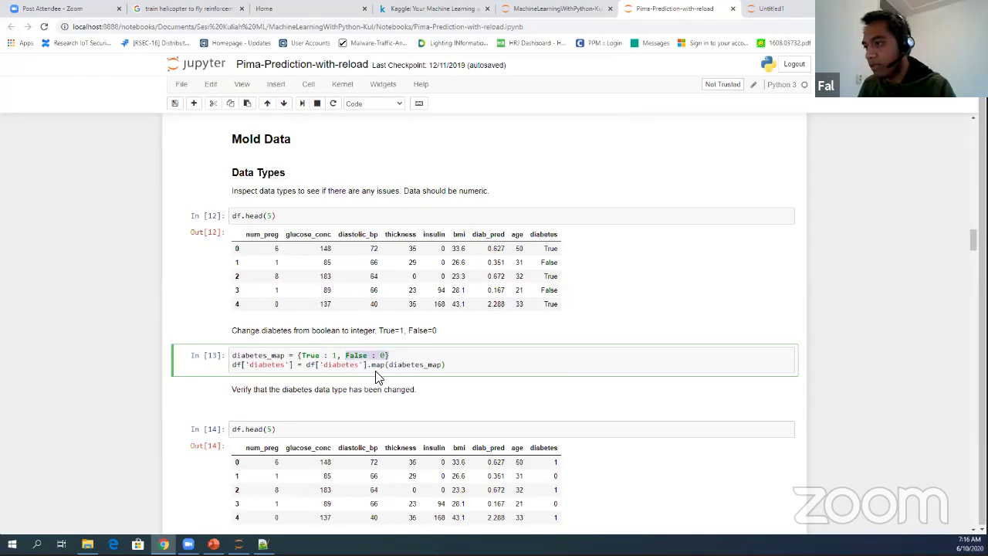
scroll(377, 376, down, 2)
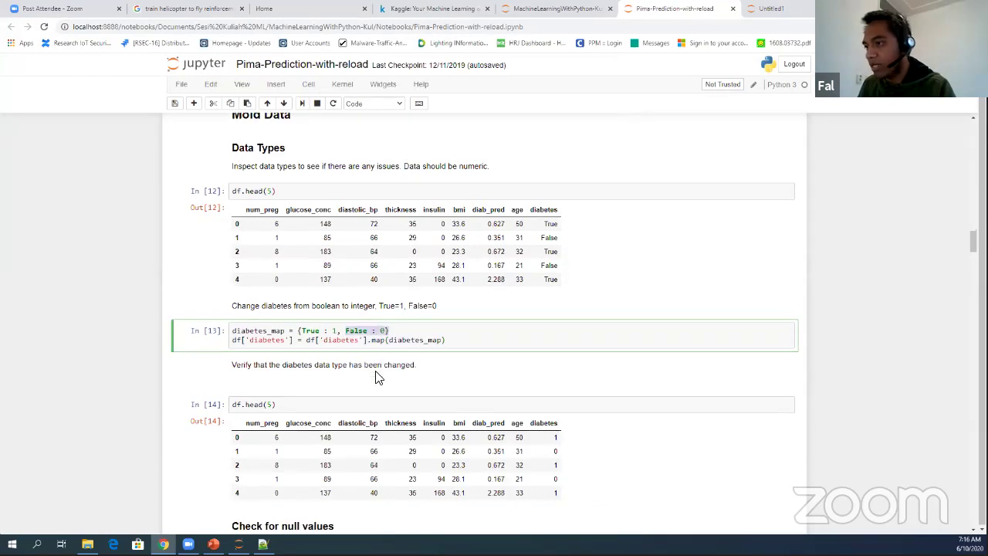
Inspect the df.head(5) output below the data type verification note and the df.isnull().values.any() check under Check for null values
click(310, 379)
scroll(315, 385, down, 2)
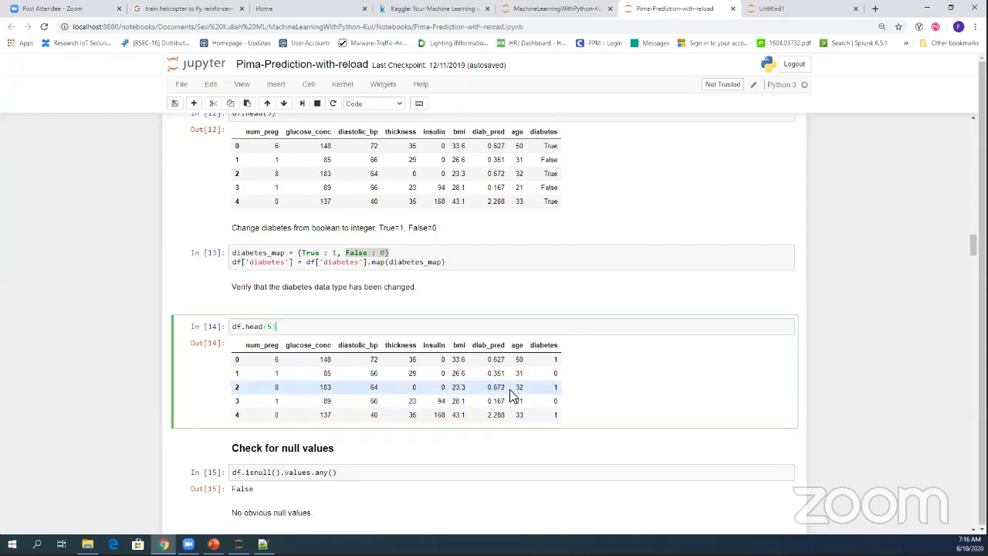
scroll(510, 396, down, 1)
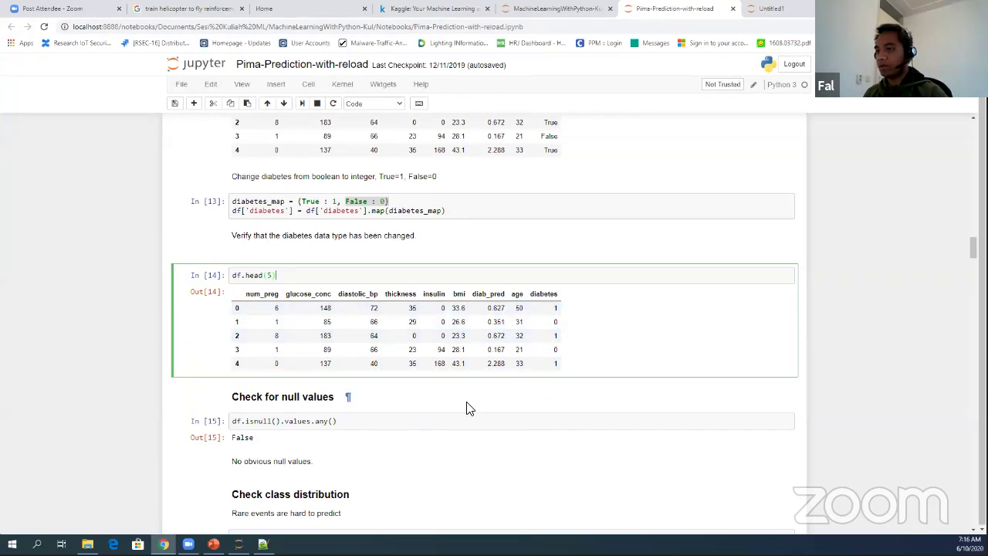
scroll(448, 414, down, 1)
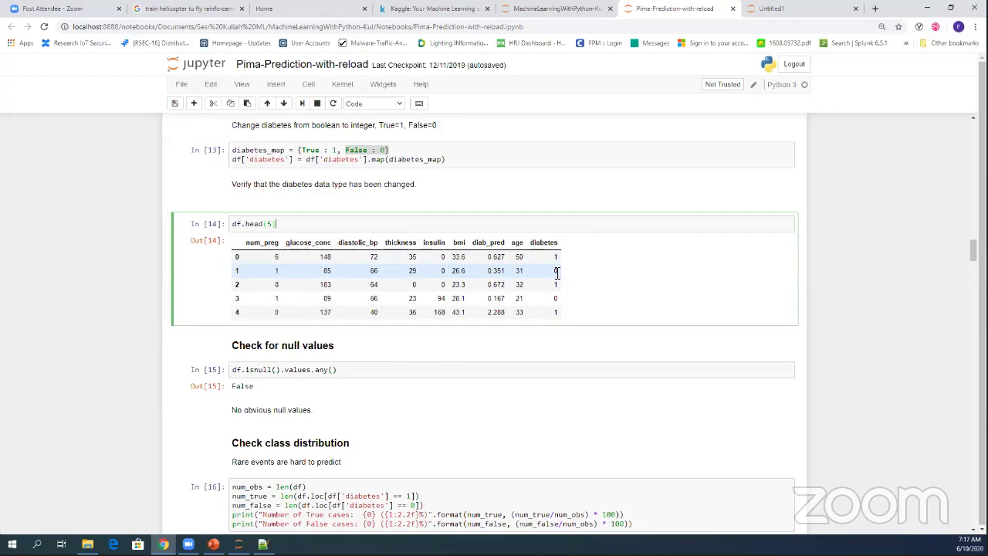
scroll(452, 357, down, 1)
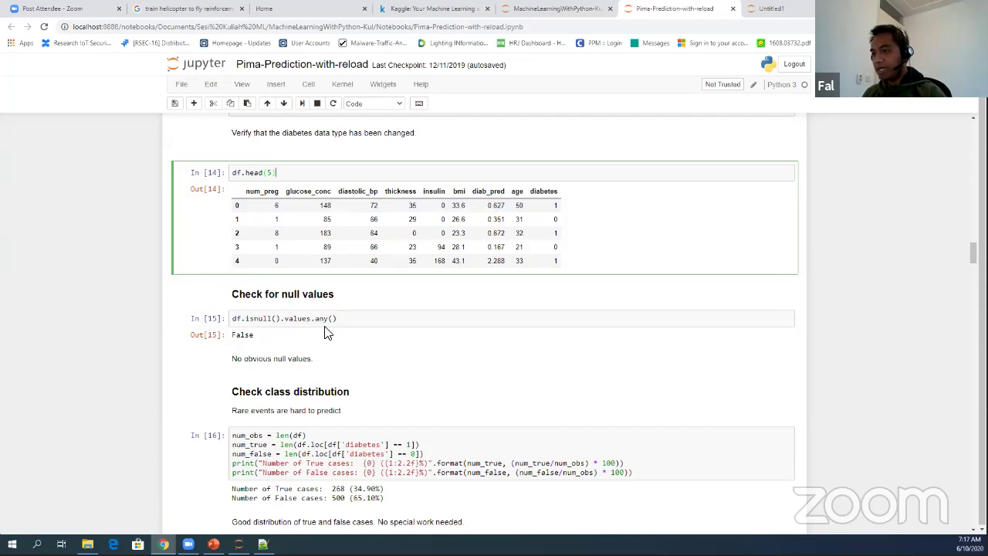
scroll(324, 332, down, 1)
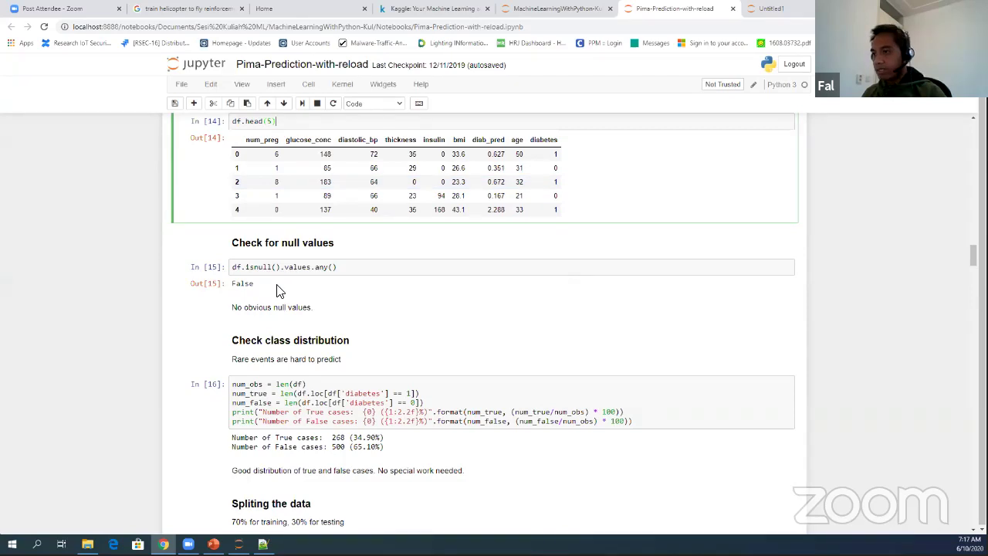
scroll(280, 290, down, 1)
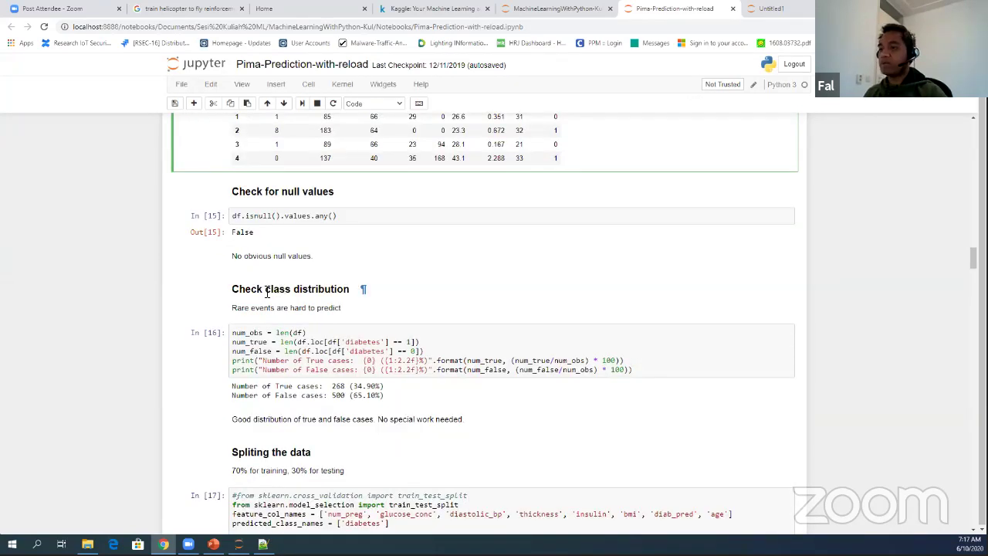
Switch to the AI_Python presentation in PowerPoint and show slide 17, the Machine Learning Workflow slide on selecting the algorithm
click(213, 543)
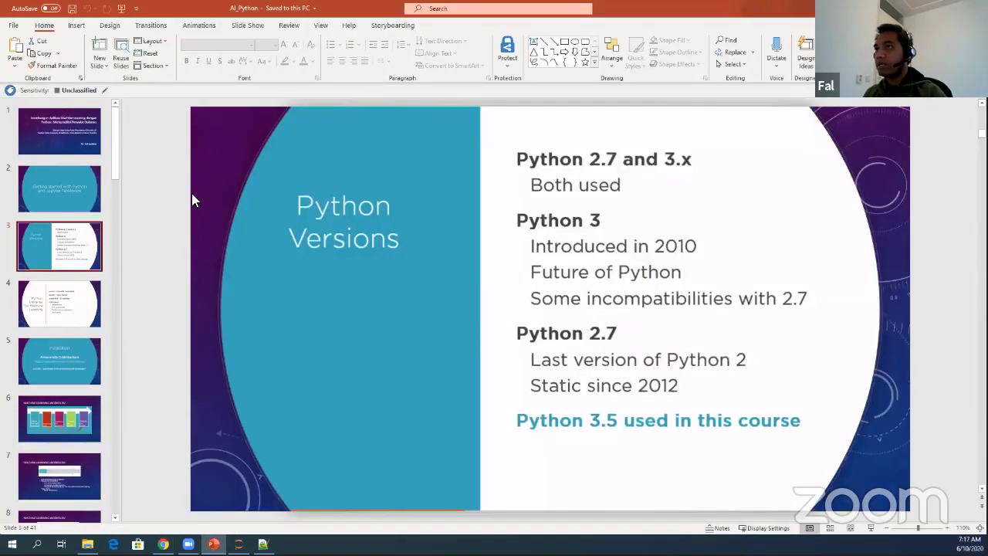
scroll(31, 419, down, 7)
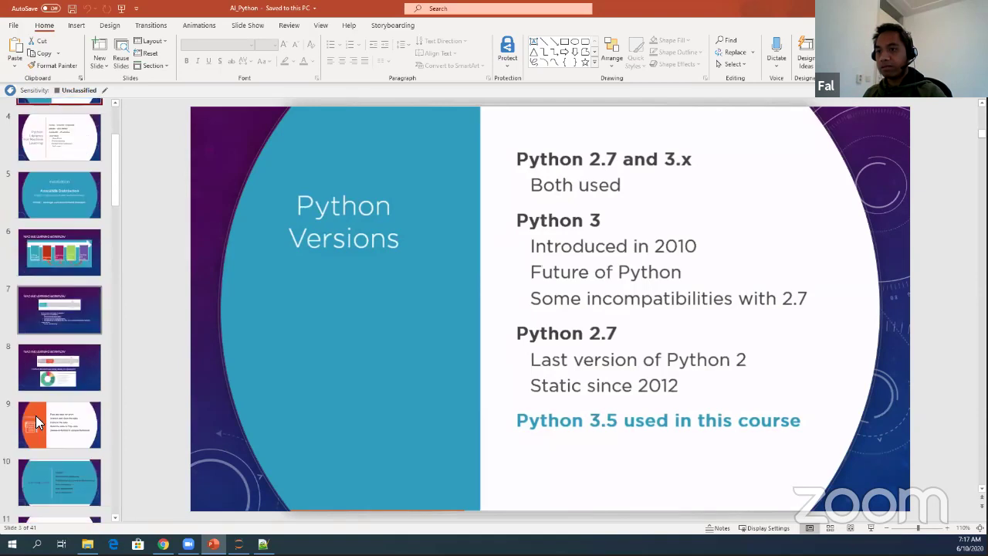
scroll(35, 415, down, 4)
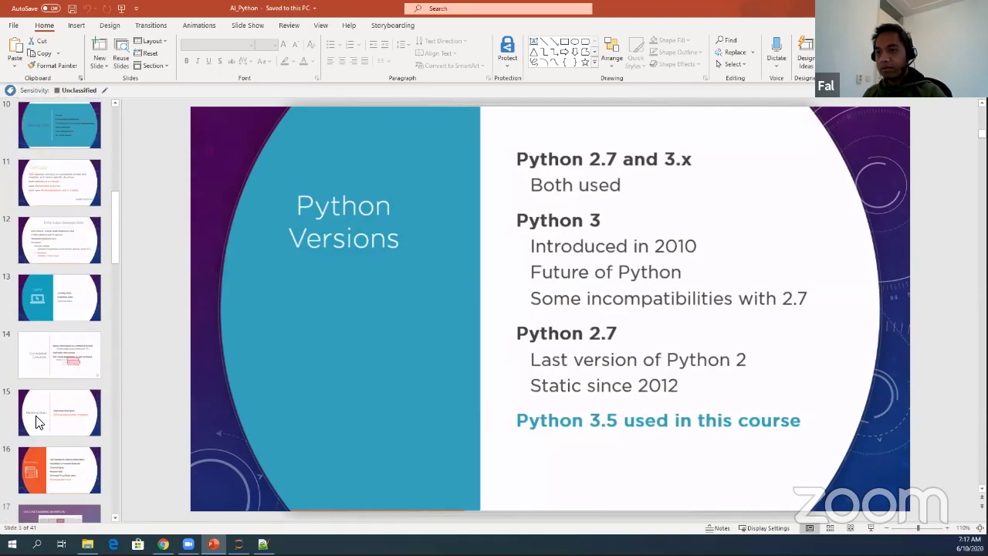
click(50, 438)
scroll(52, 431, down, 2)
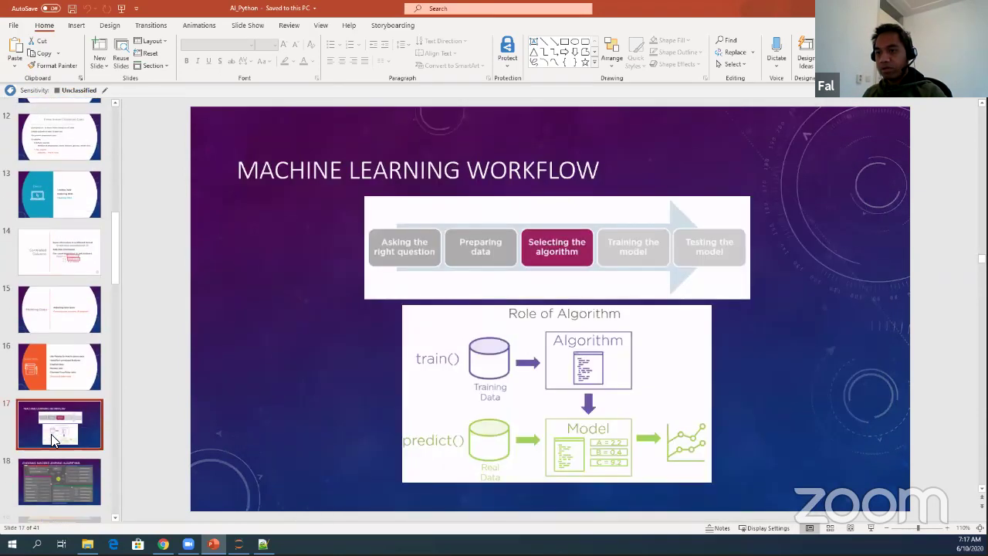
click(59, 389)
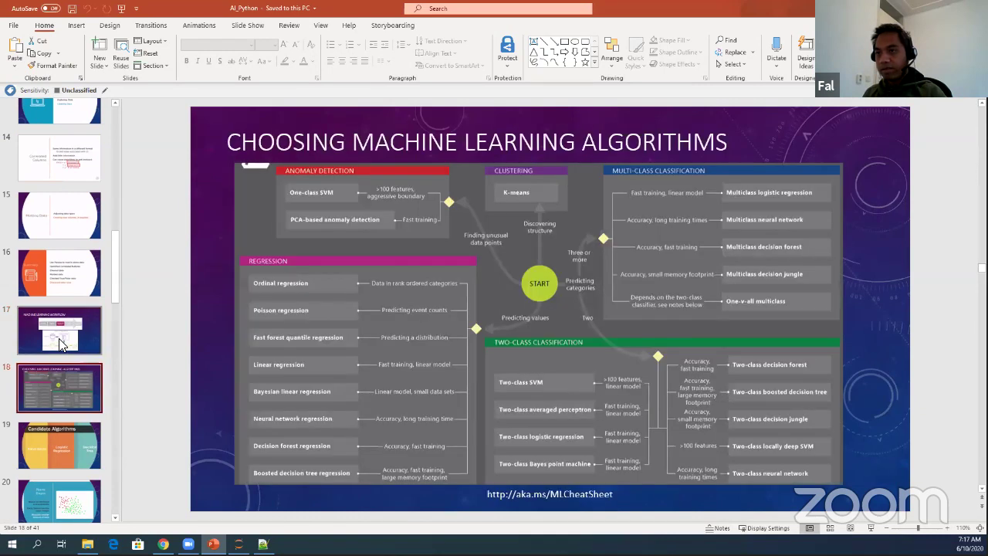
click(59, 338)
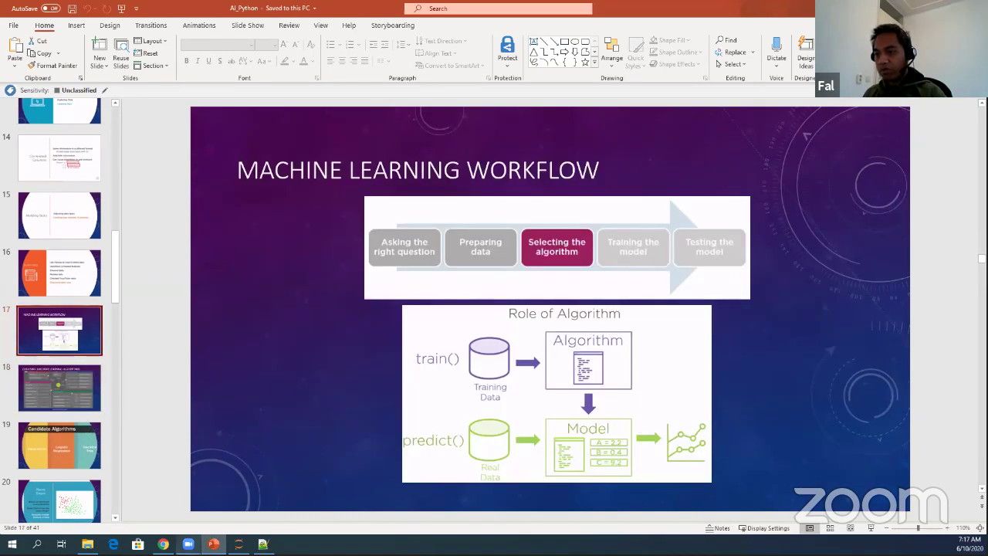
Return to the reference notebook in Chrome, enlarge the page to 150%, and examine the True and False case counts under Check class distribution
click(163, 544)
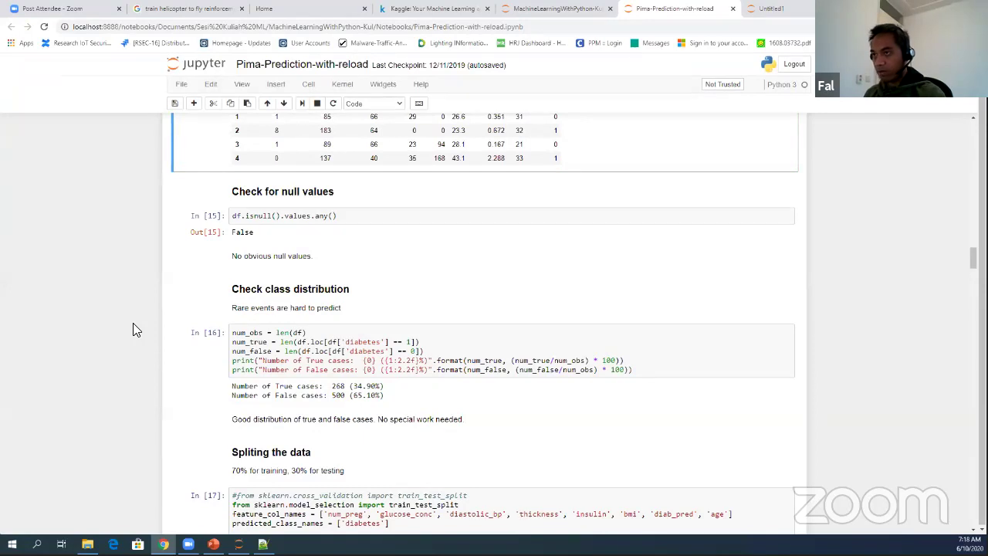
key(ctrl+plus)
key(ctrl+plus)
key(ctrl+plus)
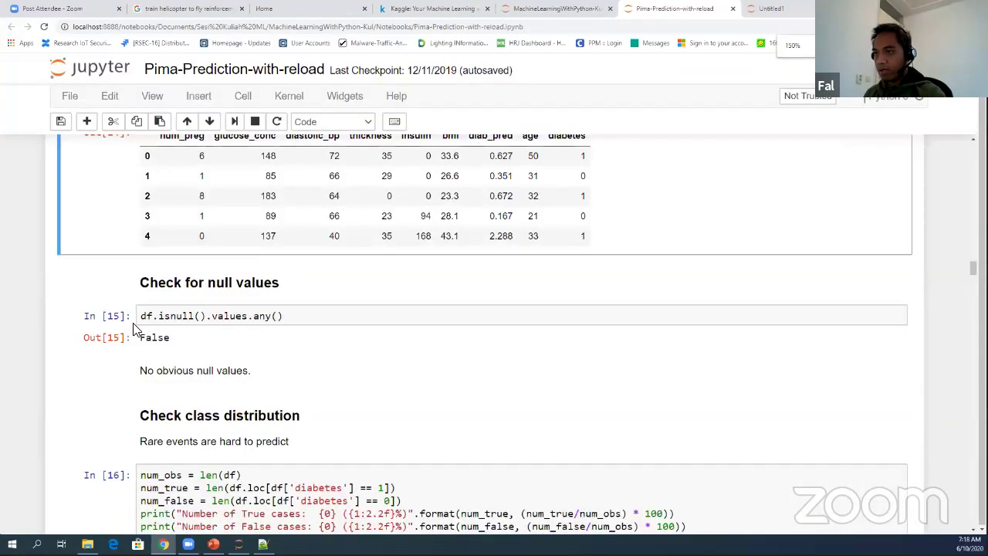
scroll(137, 326, down, 3)
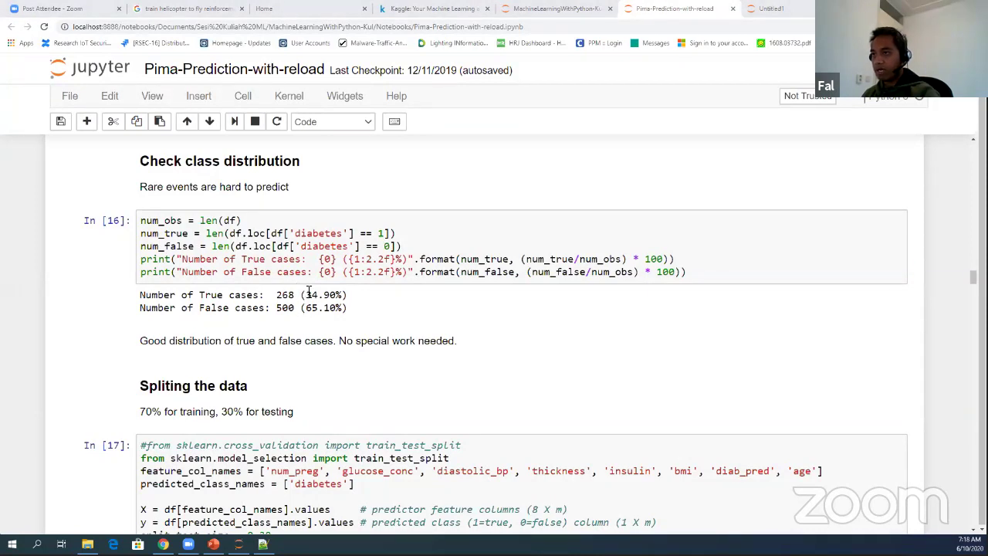
click(344, 308)
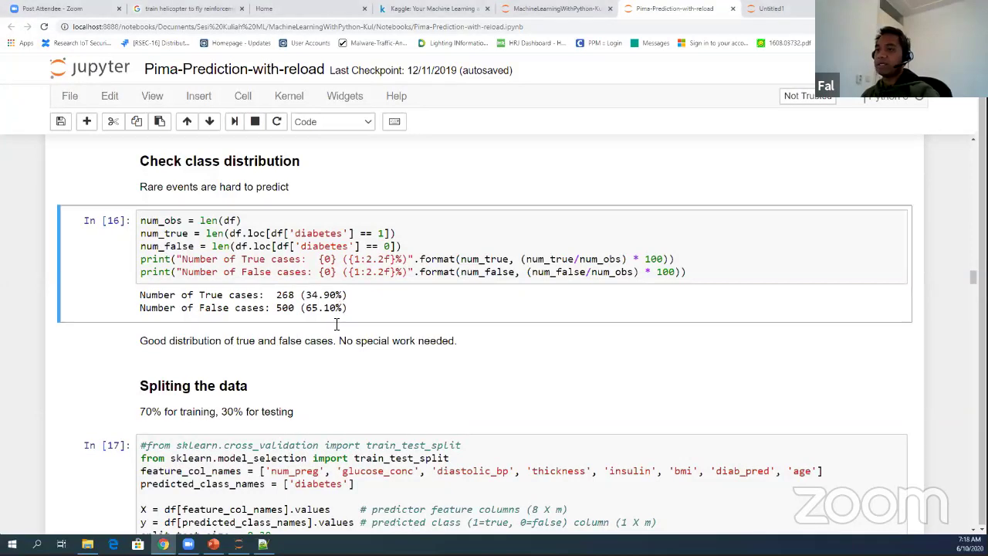
click(281, 343)
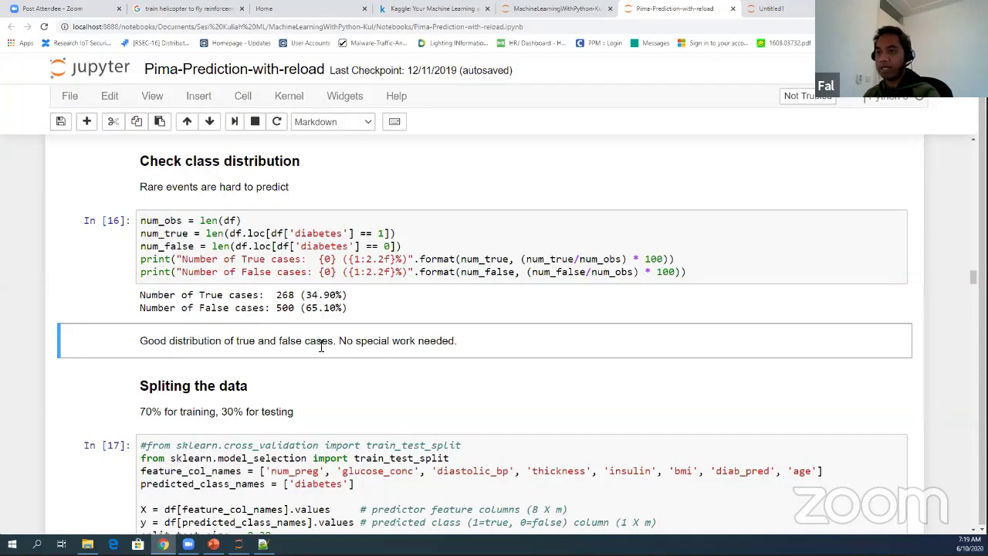
Examine the train_test_split cell under Spliting the data, highlighting part of its feature_col_names line
scroll(322, 347, down, 1)
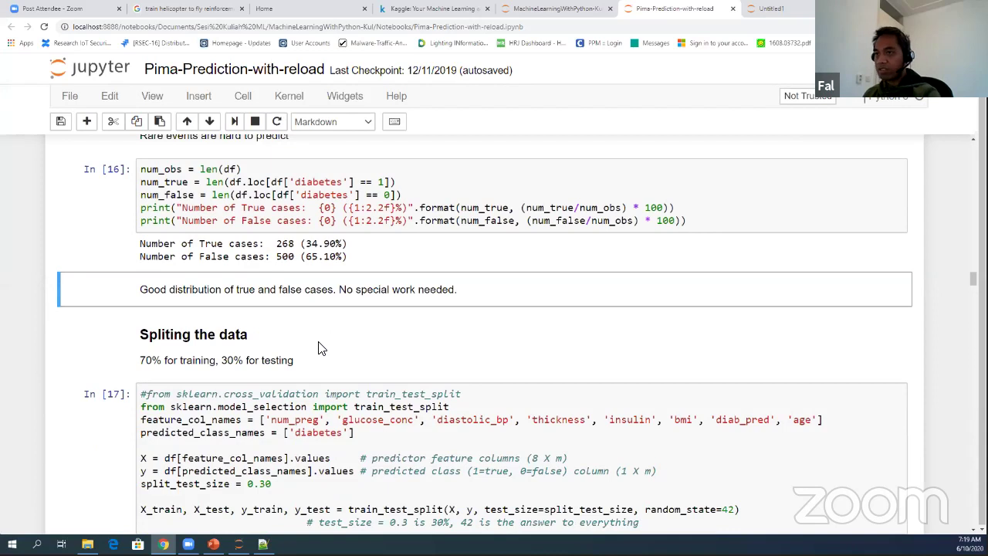
scroll(321, 349, down, 1)
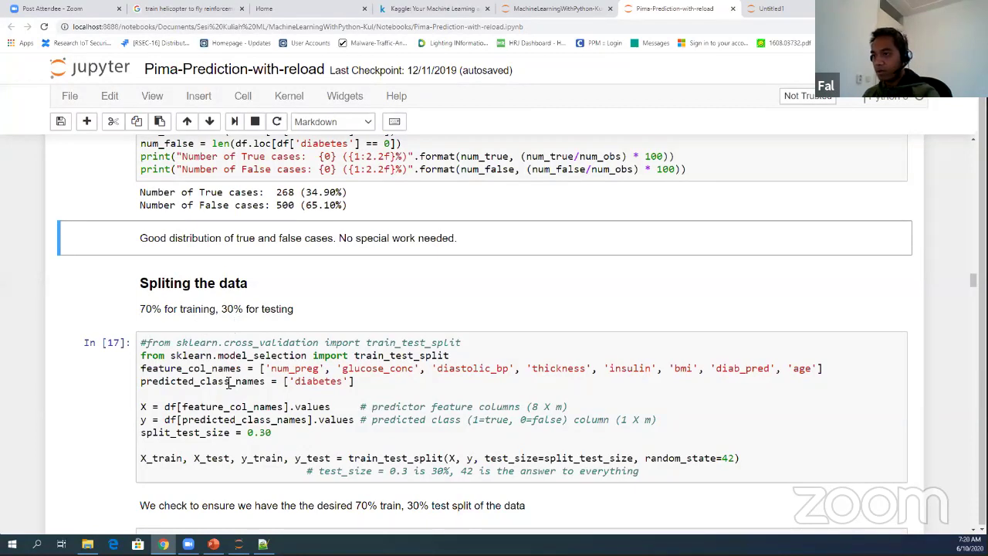
click(303, 371)
drag(303, 371, 351, 372)
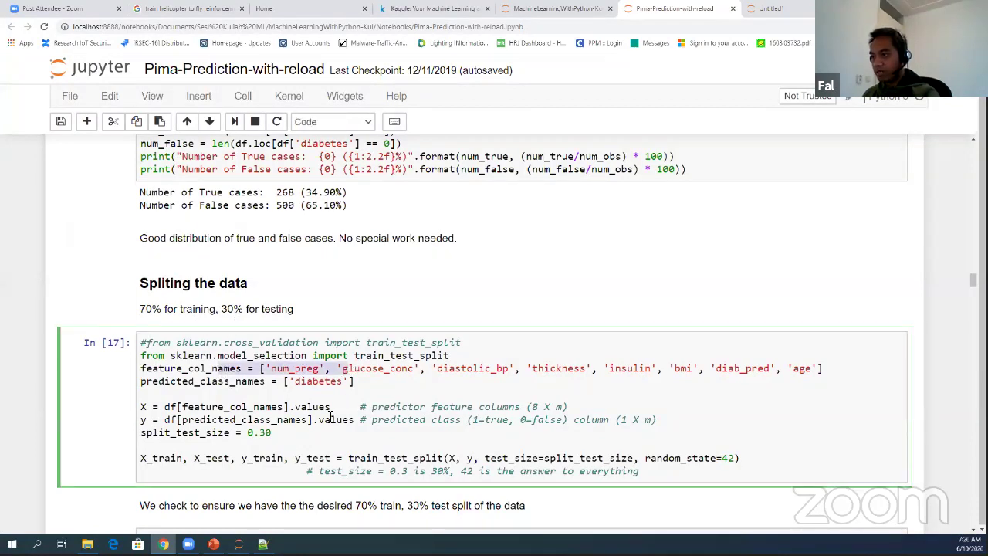
Review the train_test_split call under Spliting the data, highlighting its random_state=42 argument
key(Down)
key(Down)
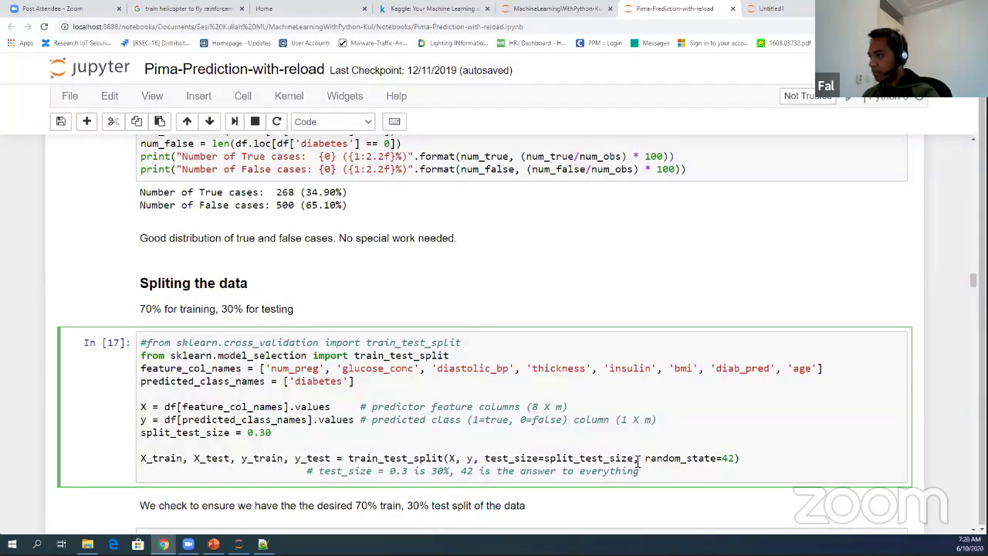
drag(715, 460, 734, 460)
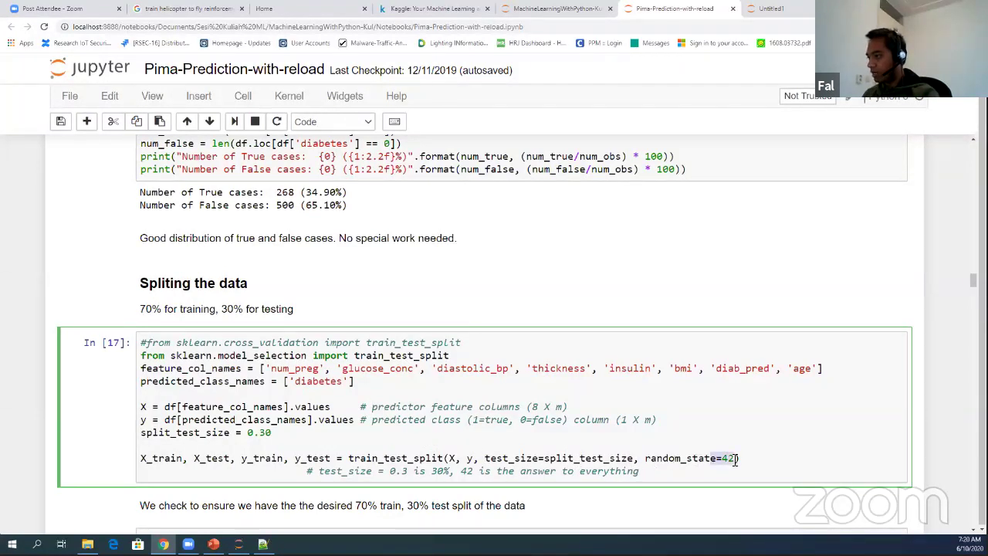
click(637, 458)
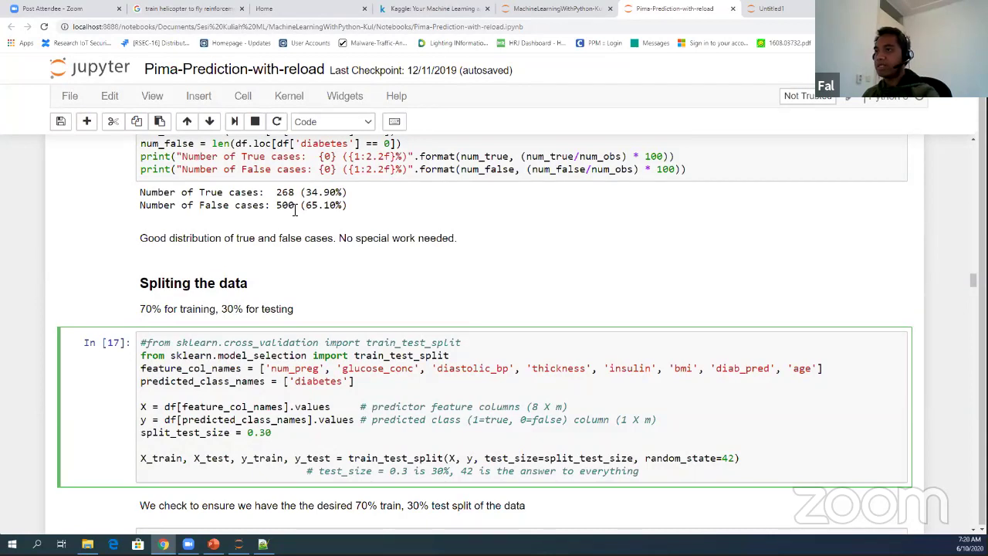
Highlight the True and False case percentages, and inspect the cell checking the desired 70% train, 30% test split
drag(308, 195, 341, 206)
scroll(284, 355, down, 1)
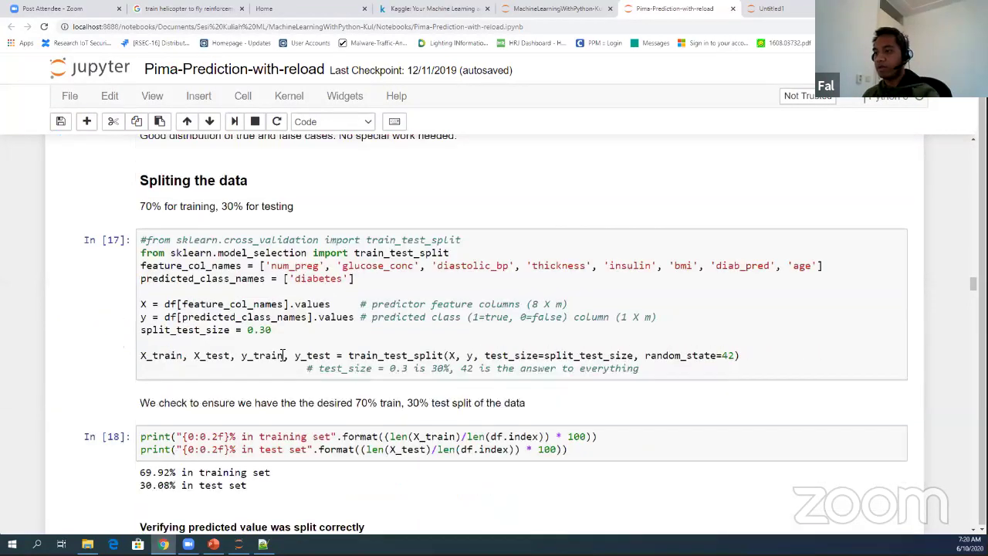
scroll(284, 355, down, 1)
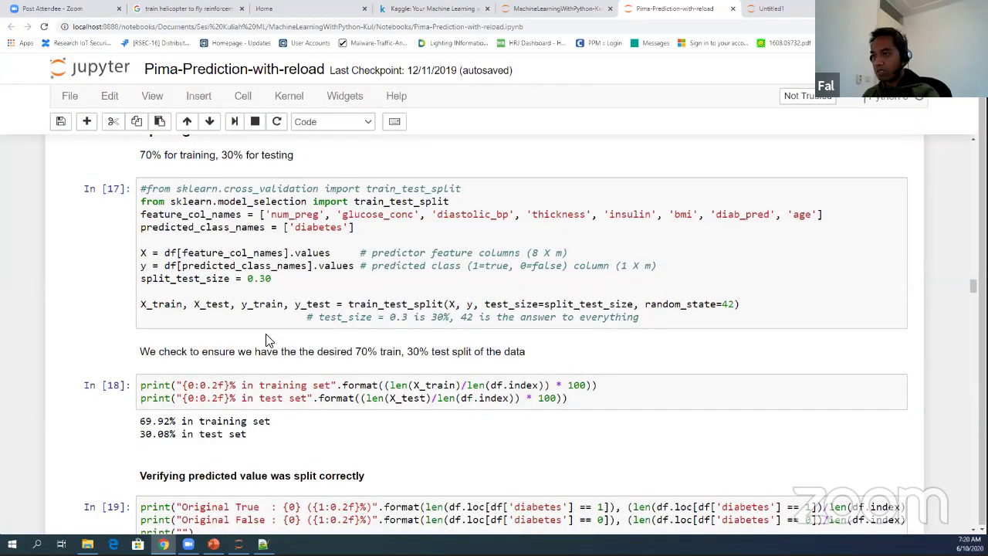
scroll(258, 384, down, 1)
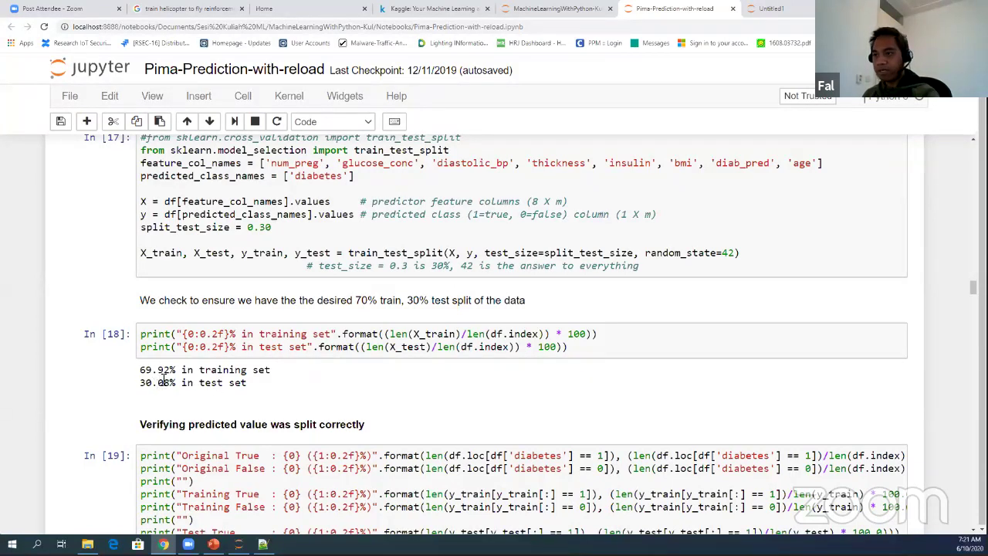
Switch to the AI_Python presentation in PowerPoint and present slide 24, Training Overview, full screen before ending the slide show
key(alt+Tab)
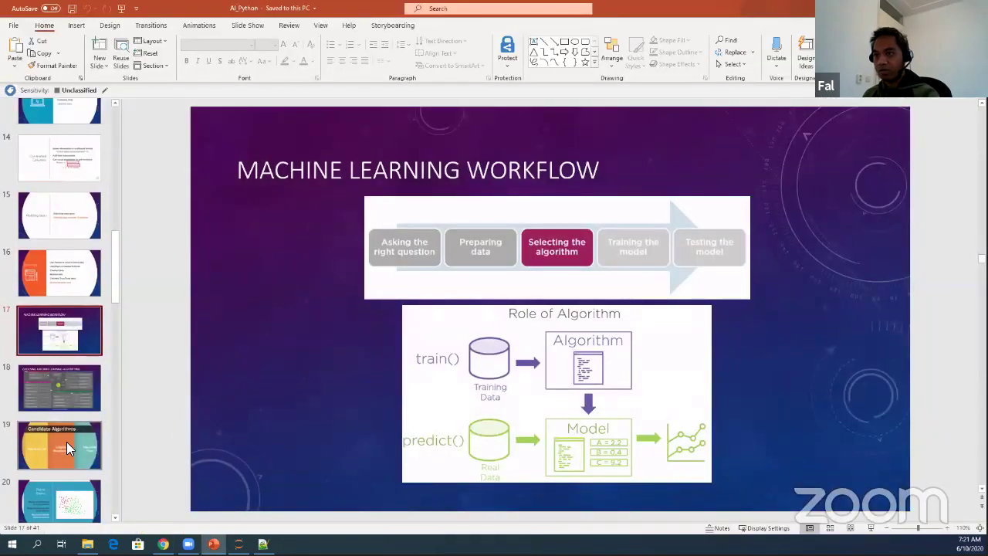
scroll(67, 442, down, 3)
scroll(66, 441, down, 5)
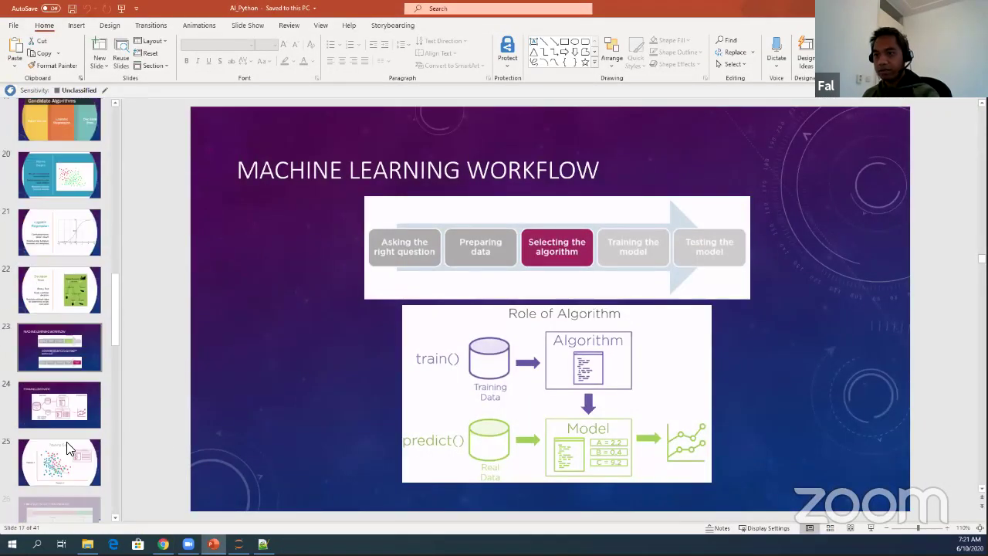
click(71, 386)
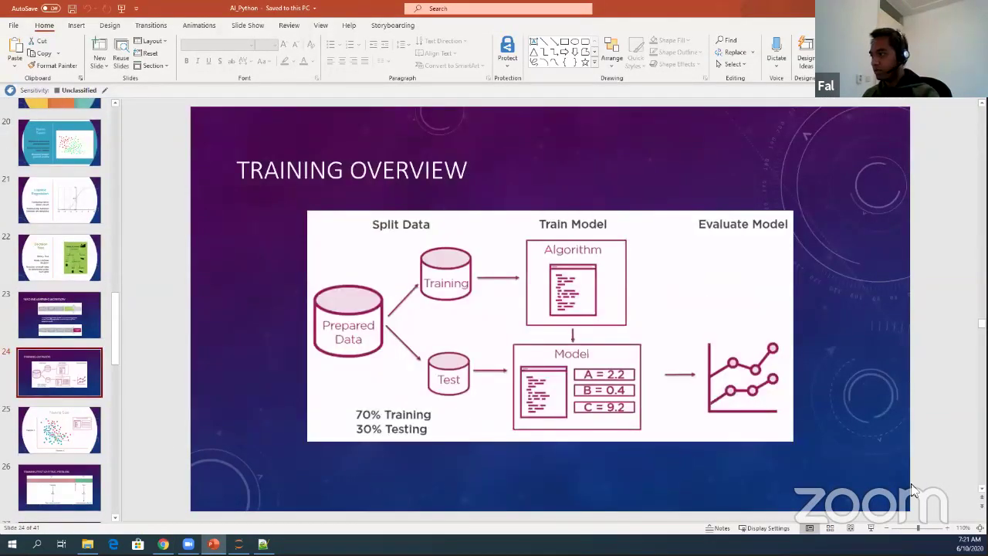
click(871, 528)
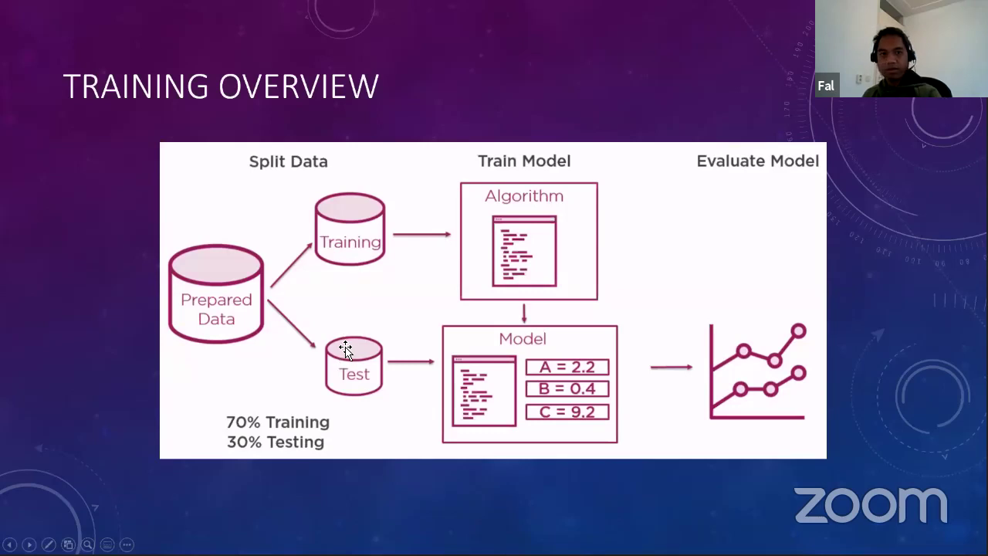
key(Escape)
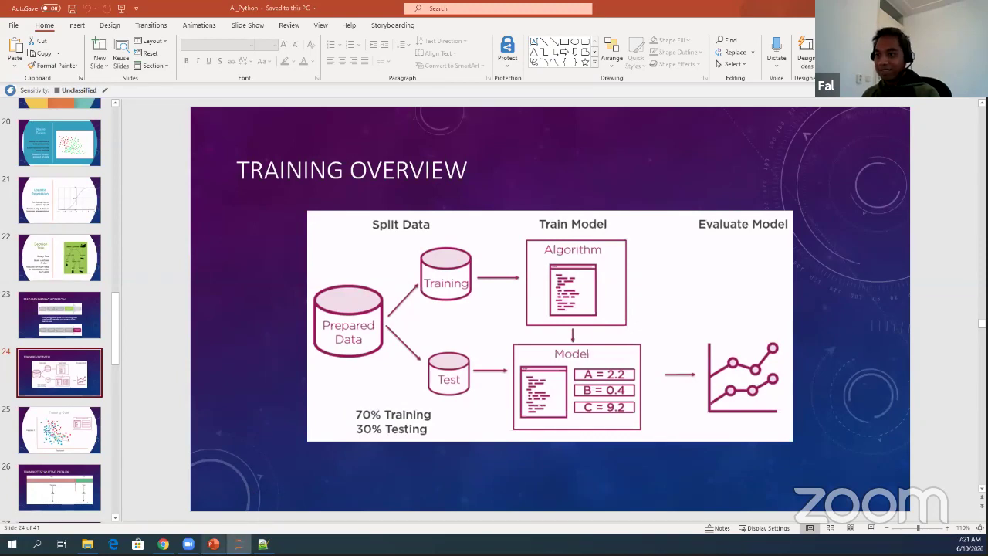
Return to the reference notebook in Chrome and examine the training and test set percentages, highlighting the output lines
click(163, 544)
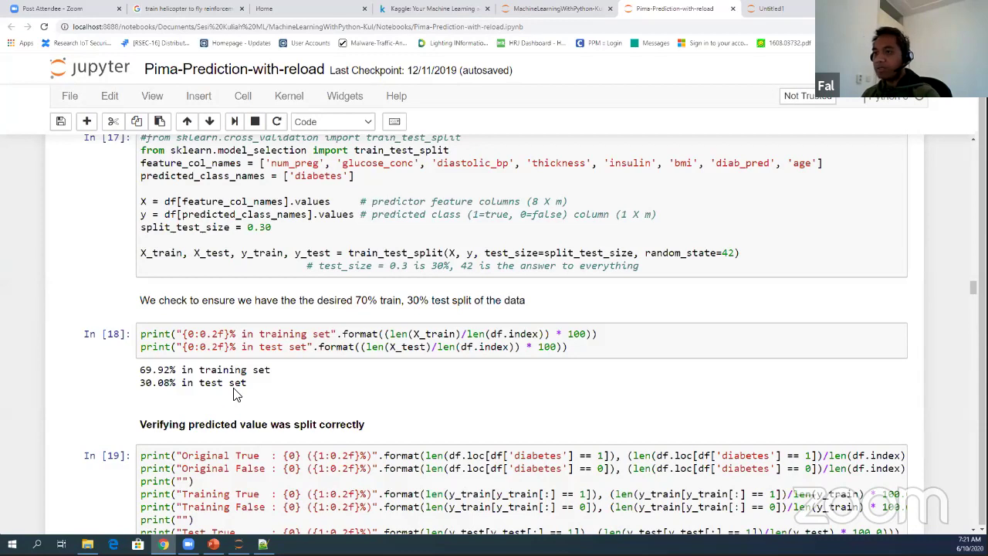
scroll(235, 393, down, 1)
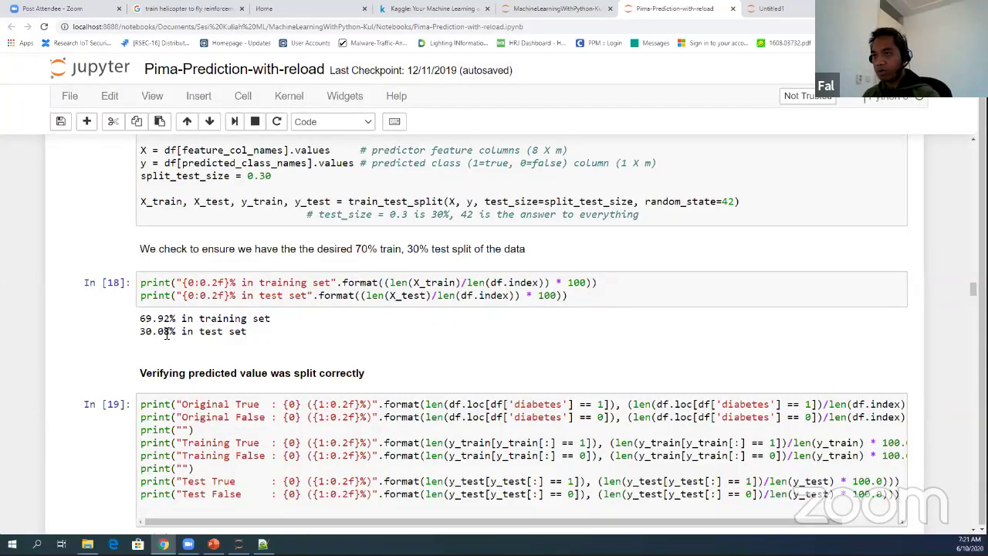
drag(142, 316, 161, 335)
scroll(179, 353, down, 1)
scroll(180, 353, down, 1)
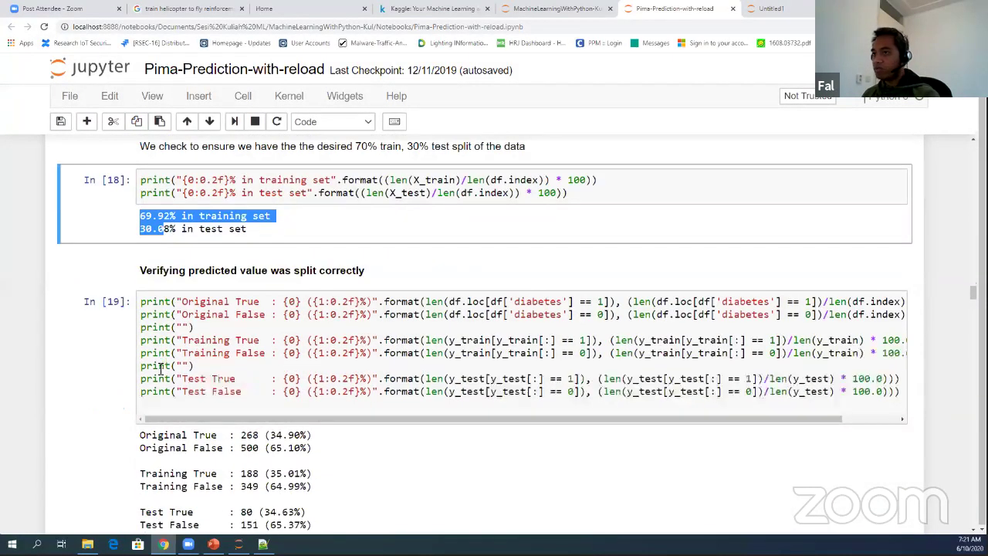
scroll(169, 368, down, 1)
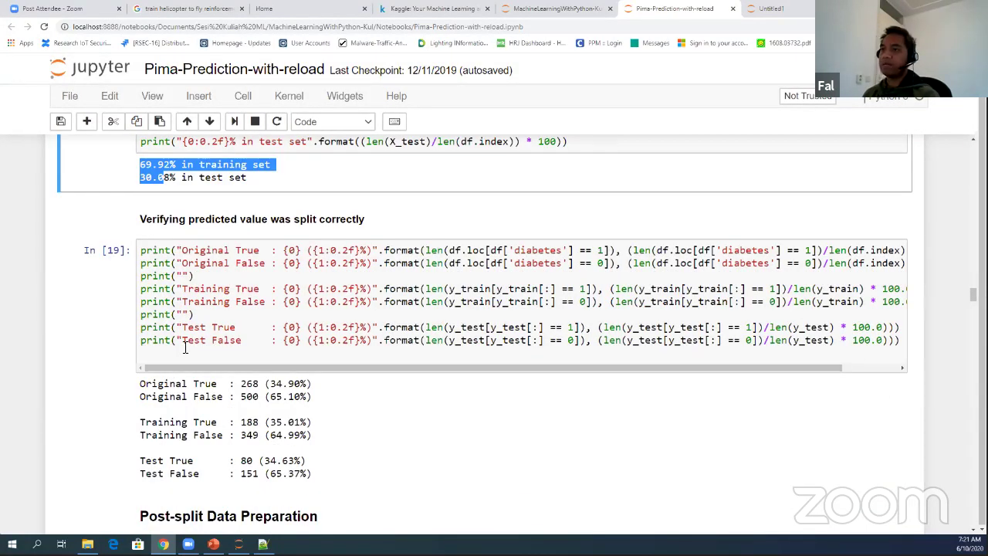
scroll(186, 348, up, 2)
click(185, 280)
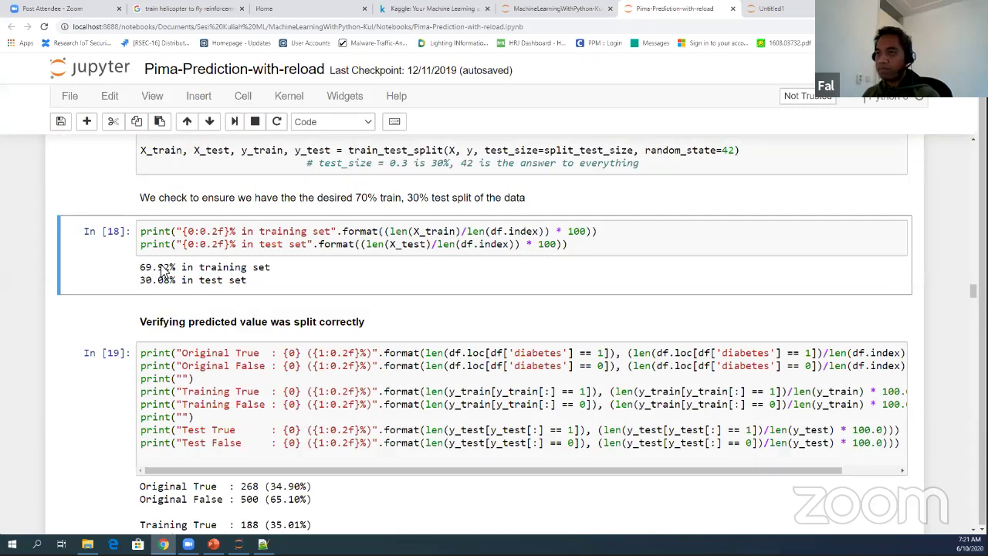
drag(140, 267, 187, 283)
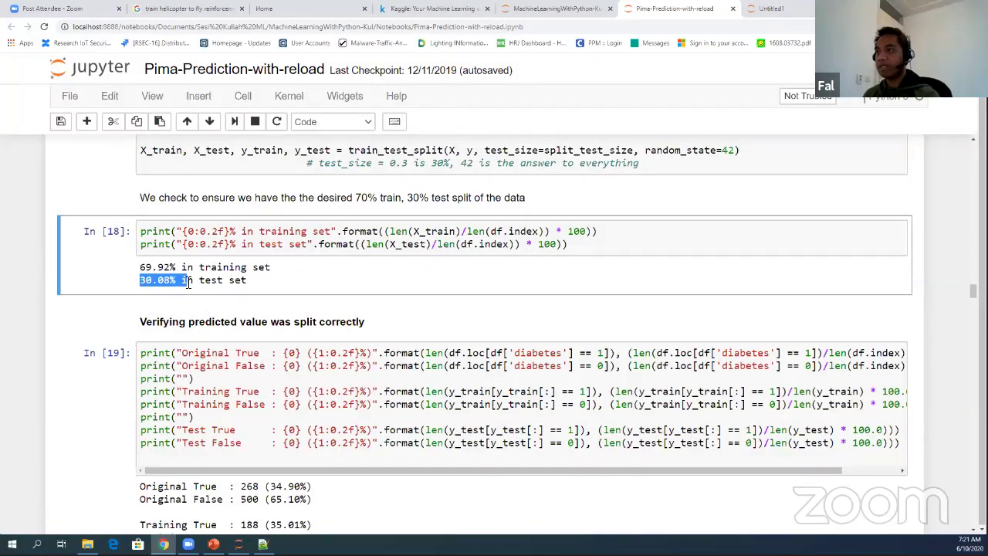
Go back to the train_test_split cell and highlight the 42 value of random_state
scroll(331, 300, up, 2)
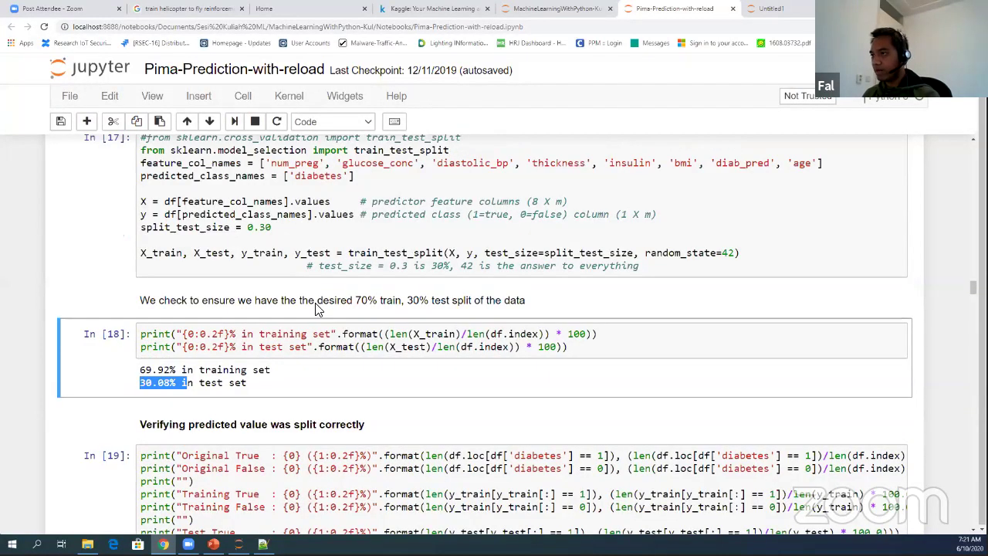
scroll(584, 291, up, 1)
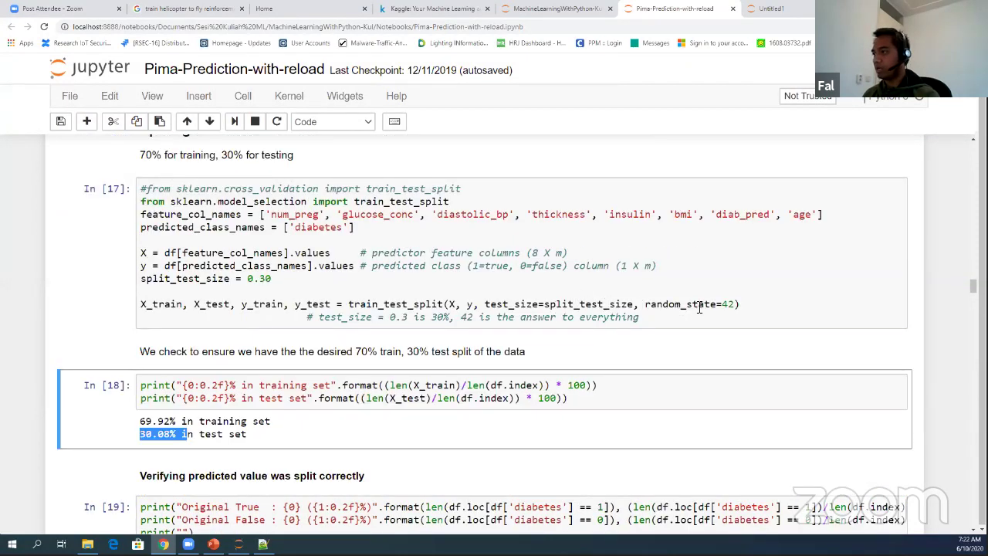
drag(724, 306, 737, 306)
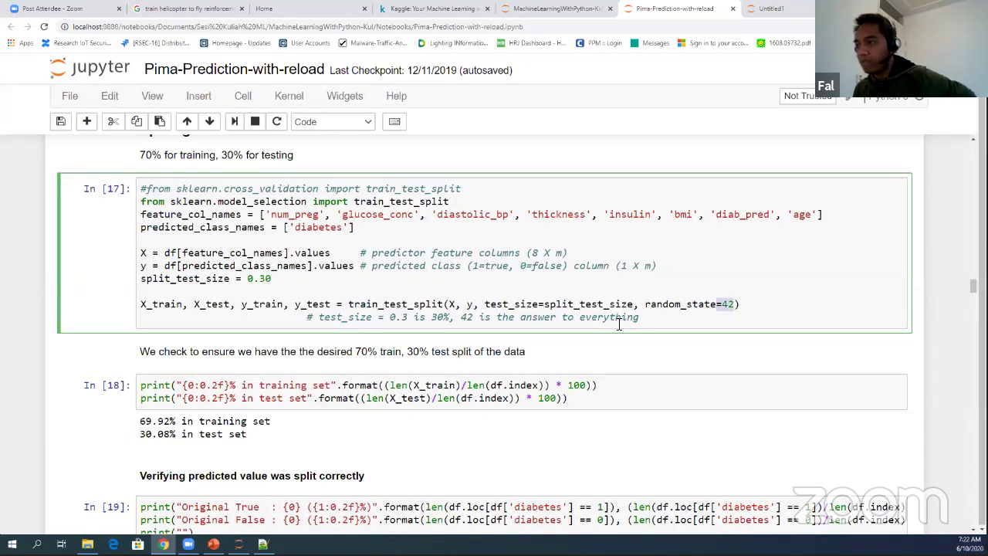
Examine the Original, Training and Test class counts under Verifying predicted value was split correctly, highlighting part of the Training False percentage
scroll(600, 285, down, 3)
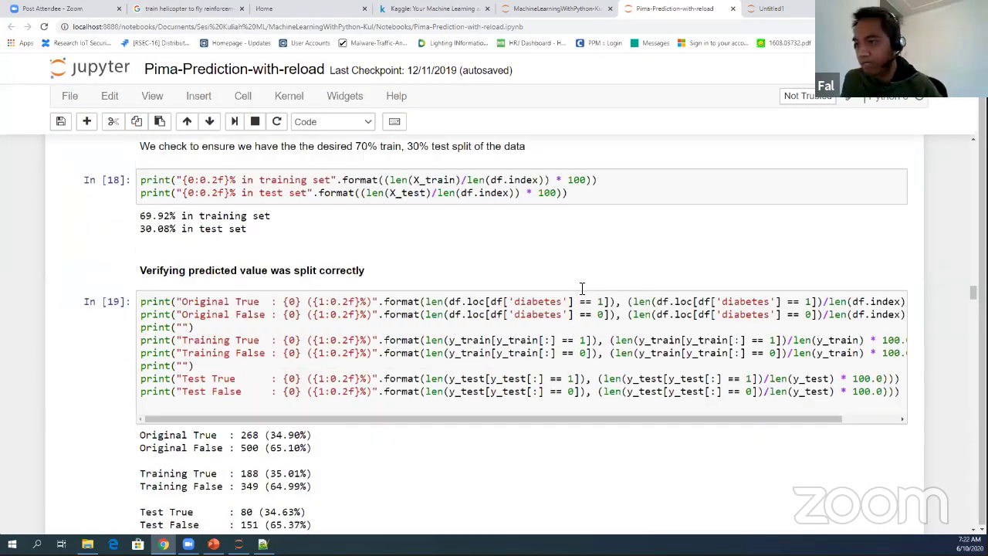
scroll(572, 296, down, 2)
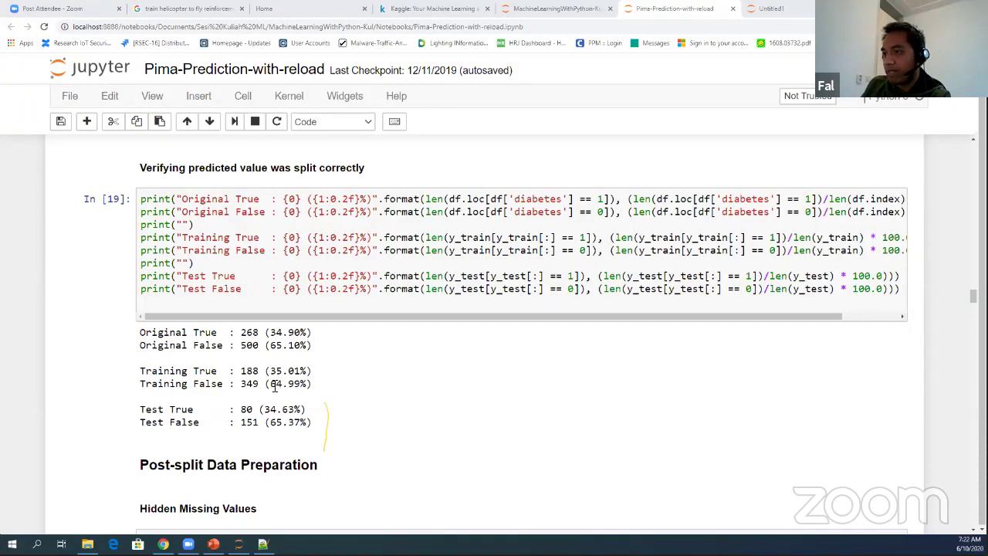
drag(272, 387, 284, 387)
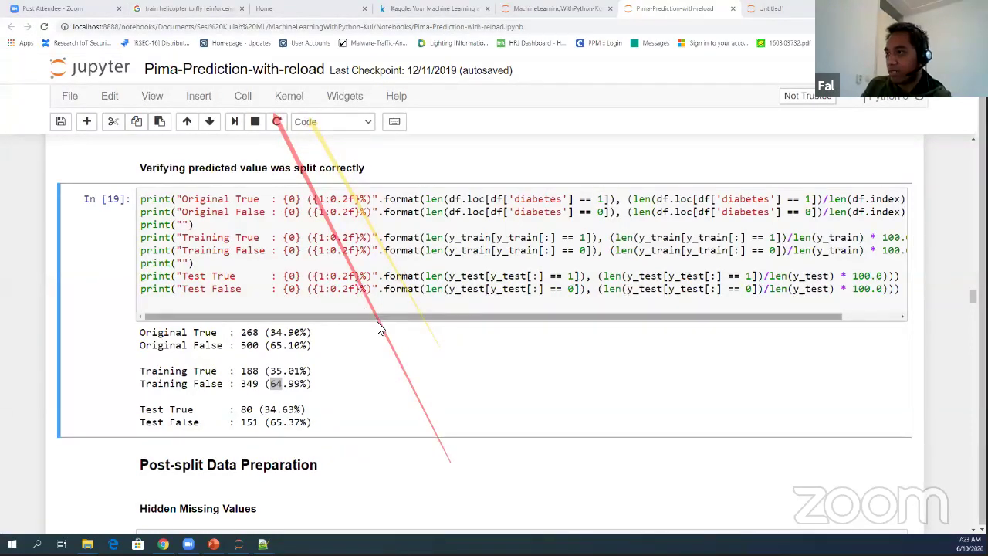
Examine the df.head() table under Hidden Missing Values for zero entries in the feature columns
scroll(378, 343, down, 1)
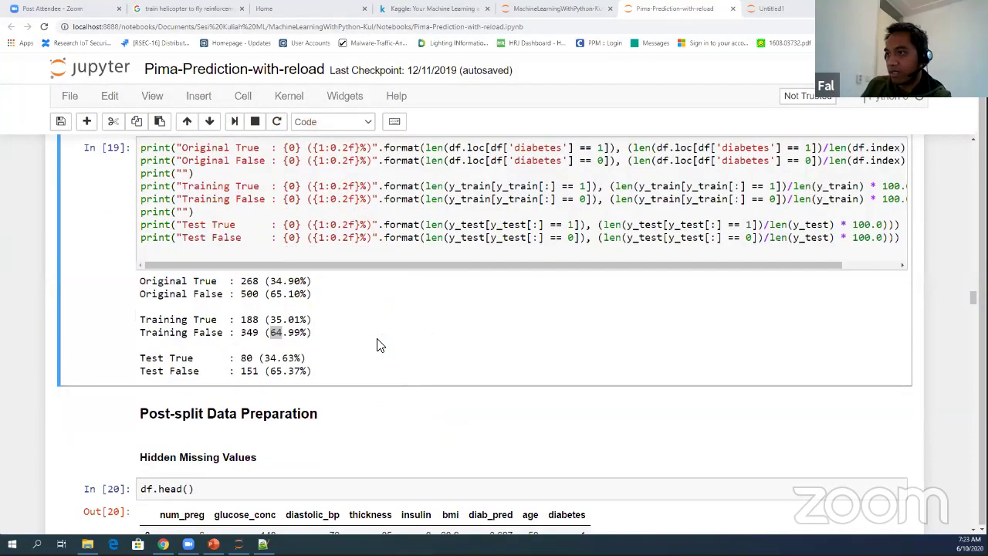
scroll(378, 344, down, 2)
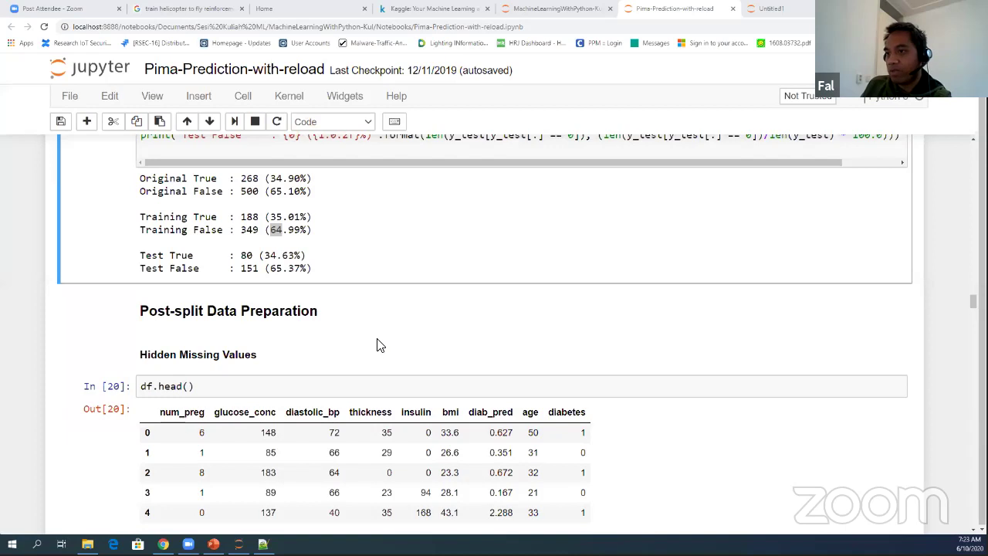
scroll(378, 344, down, 2)
scroll(378, 344, down, 1)
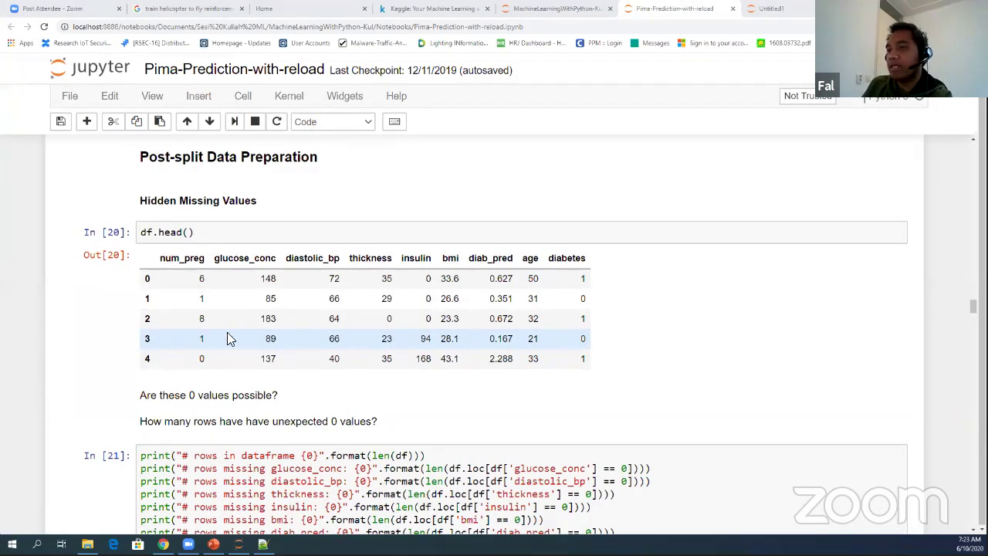
scroll(227, 335, down, 1)
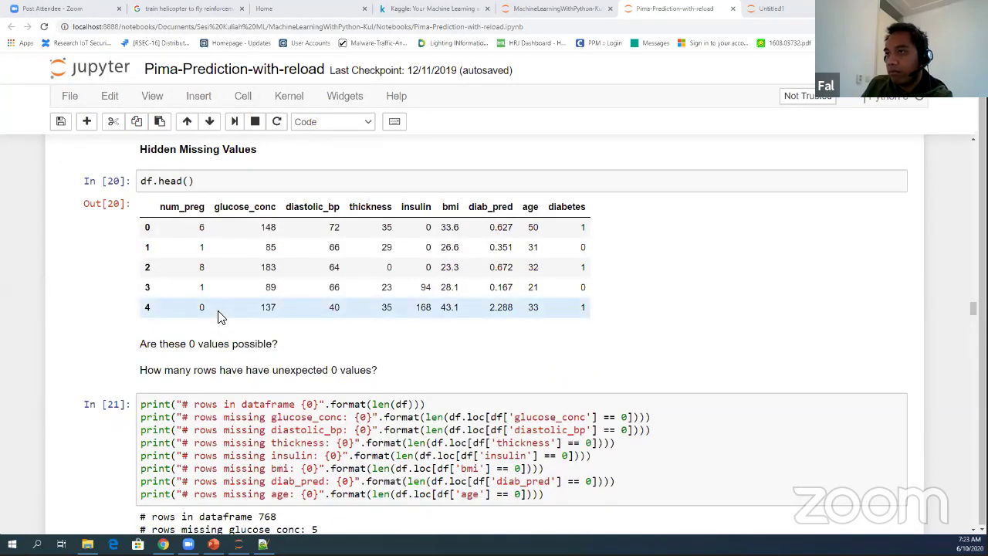
scroll(219, 316, up, 1)
scroll(219, 312, up, 1)
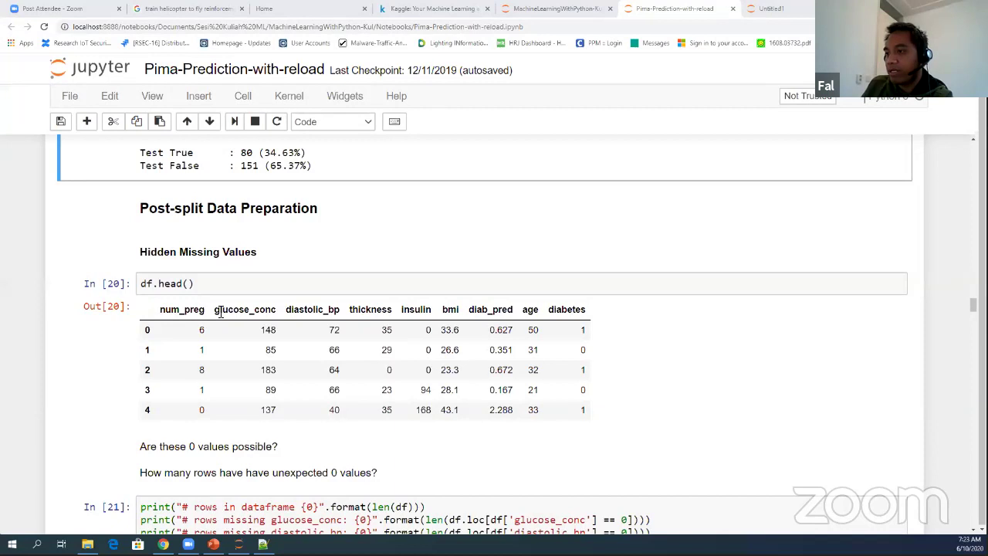
scroll(220, 311, down, 1)
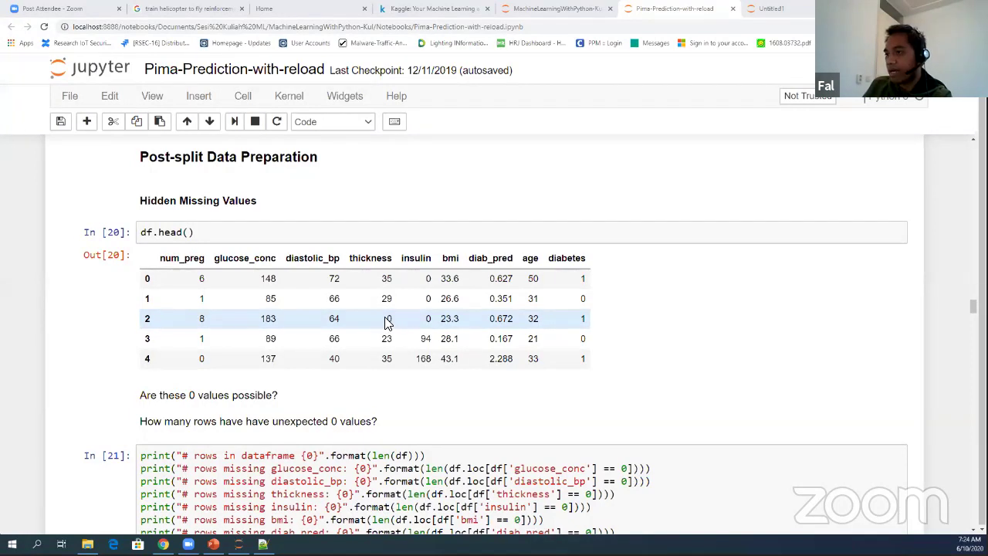
Inspect the missing-row counts per column, highlight the thickness count, and compare them with the zeros in the df.head() table
scroll(386, 323, down, 2)
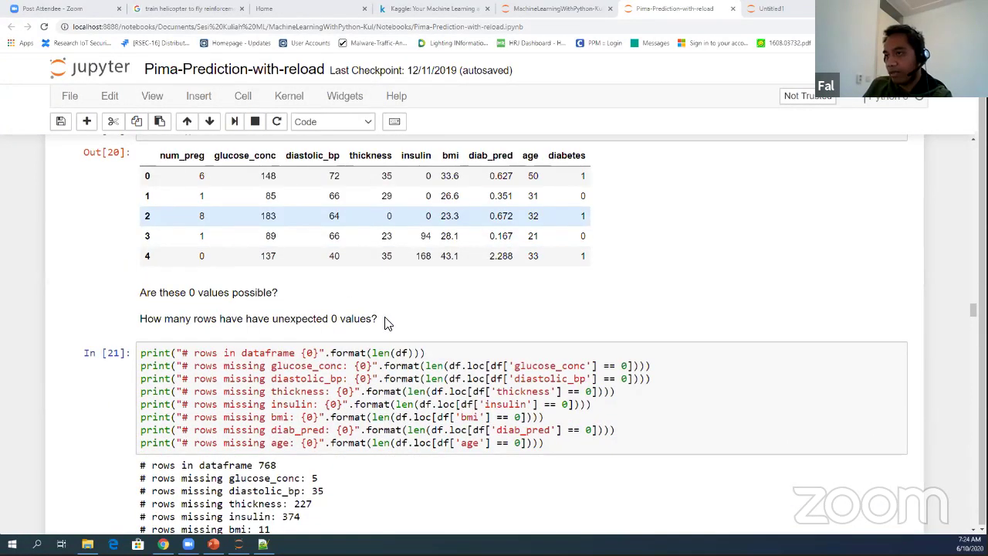
scroll(388, 323, down, 3)
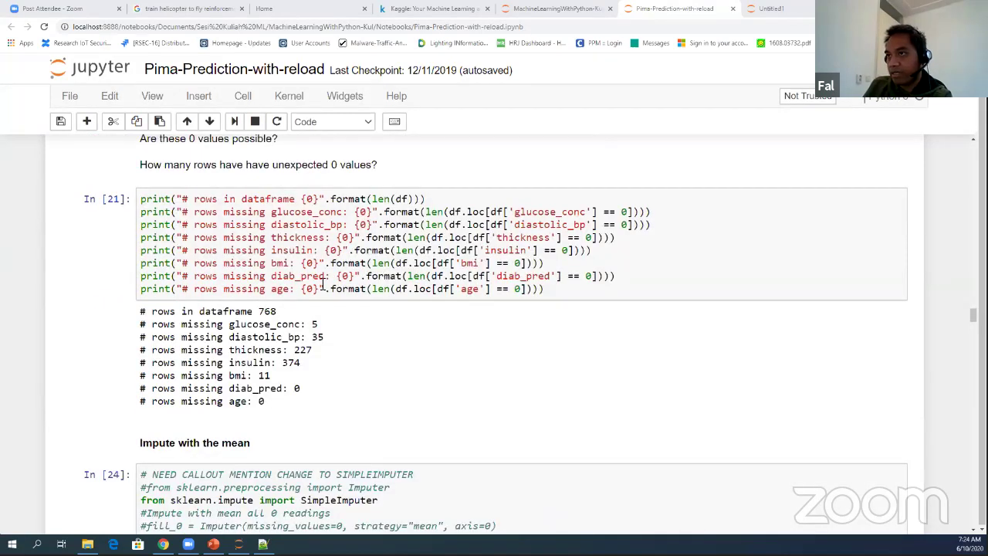
scroll(323, 285, up, 1)
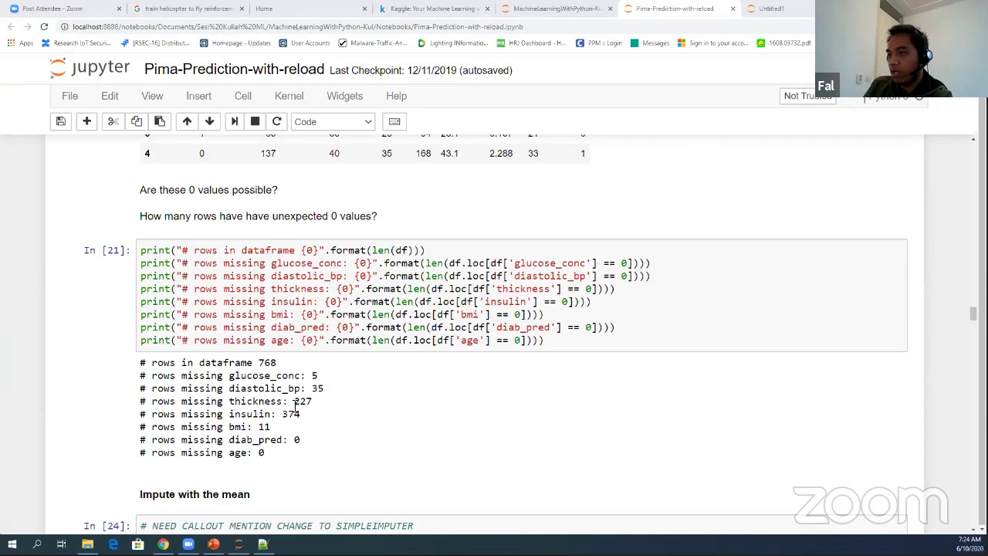
double_click(303, 401)
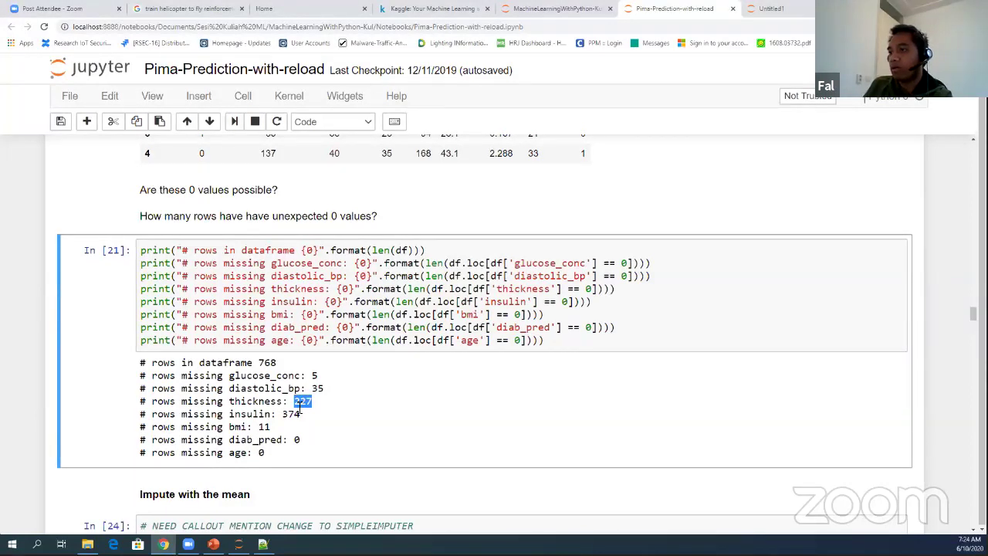
scroll(298, 408, up, 1)
scroll(299, 407, up, 1)
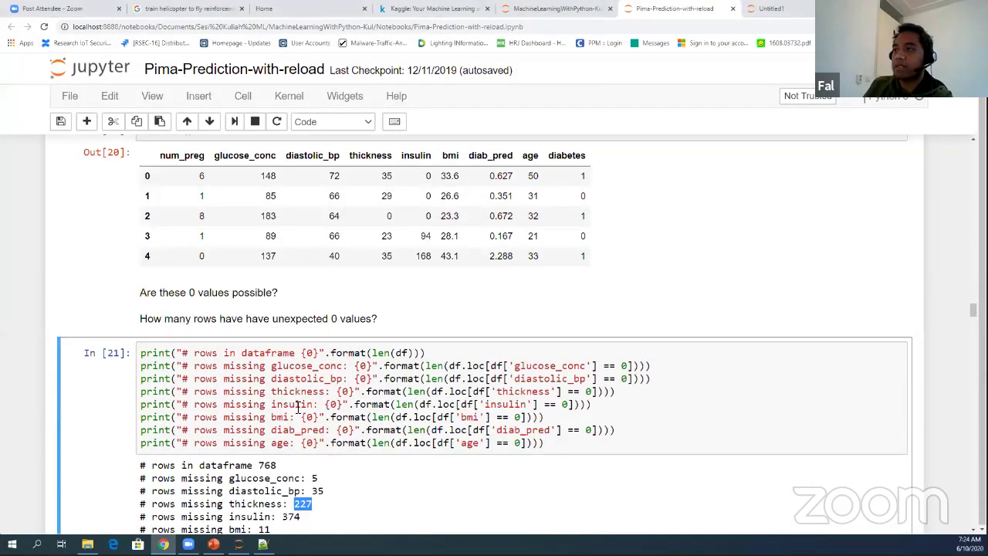
scroll(297, 408, up, 1)
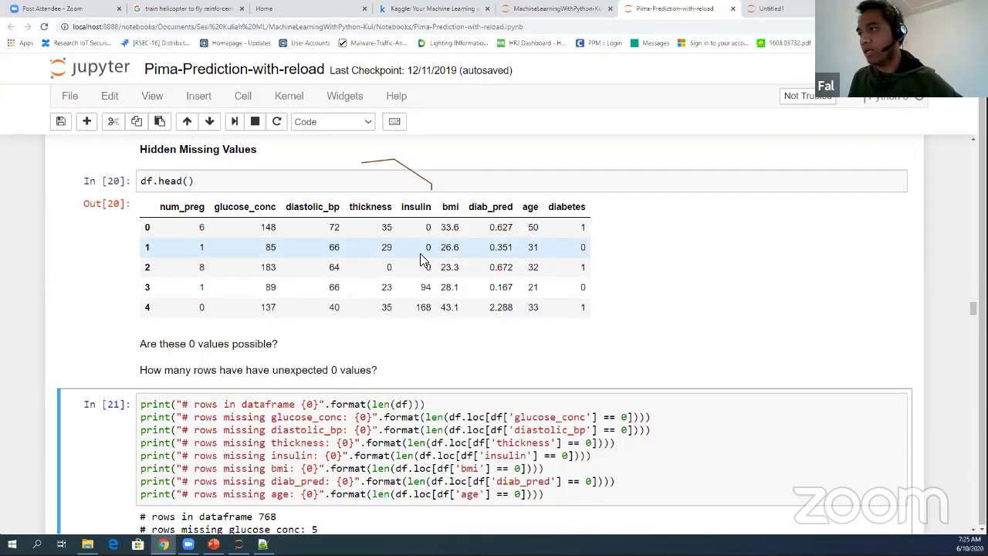
Review the zero-value row counts for each feature against the df.head() table, including the code that counts them and the Impute with the mean section
scroll(424, 260, down, 2)
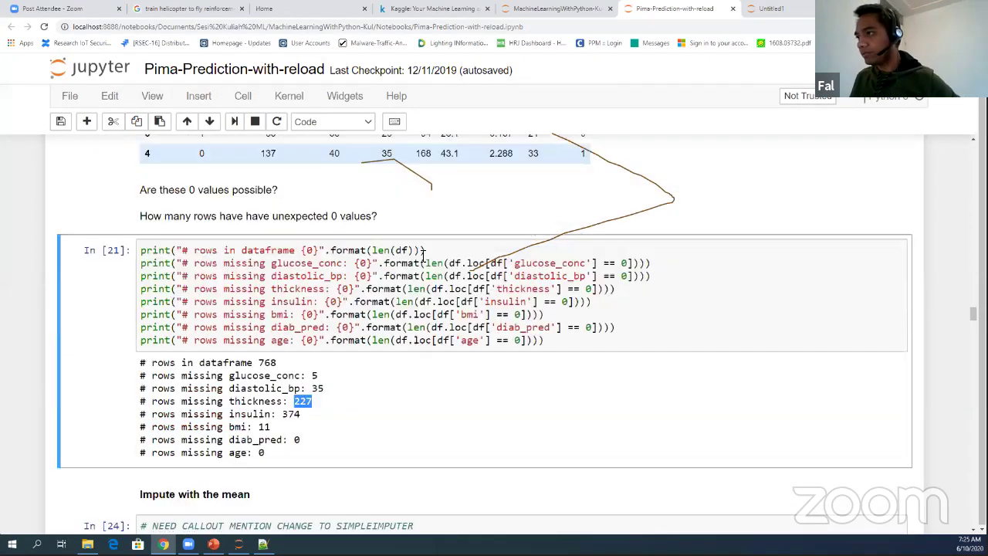
scroll(424, 255, down, 1)
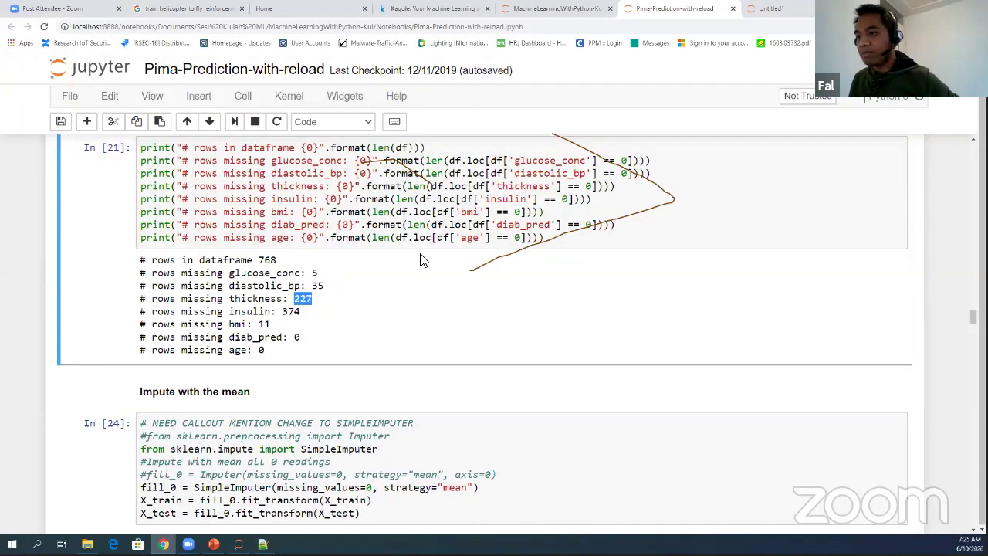
scroll(424, 260, up, 1)
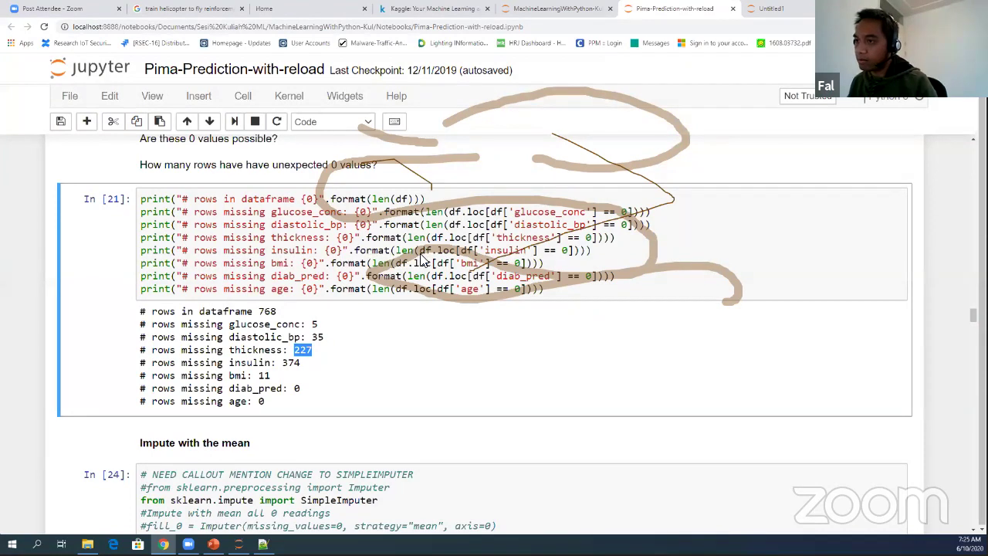
click(428, 345)
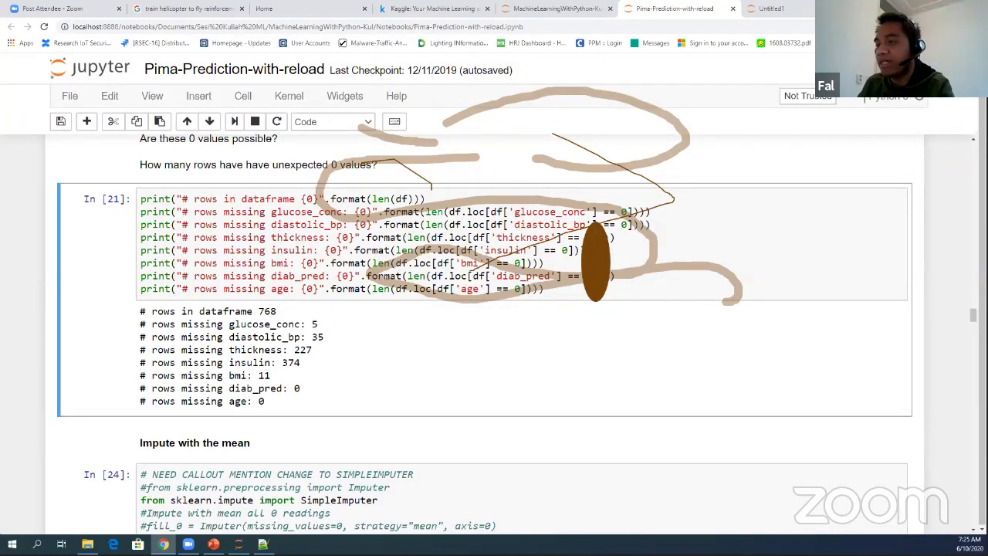
scroll(235, 352, up, 4)
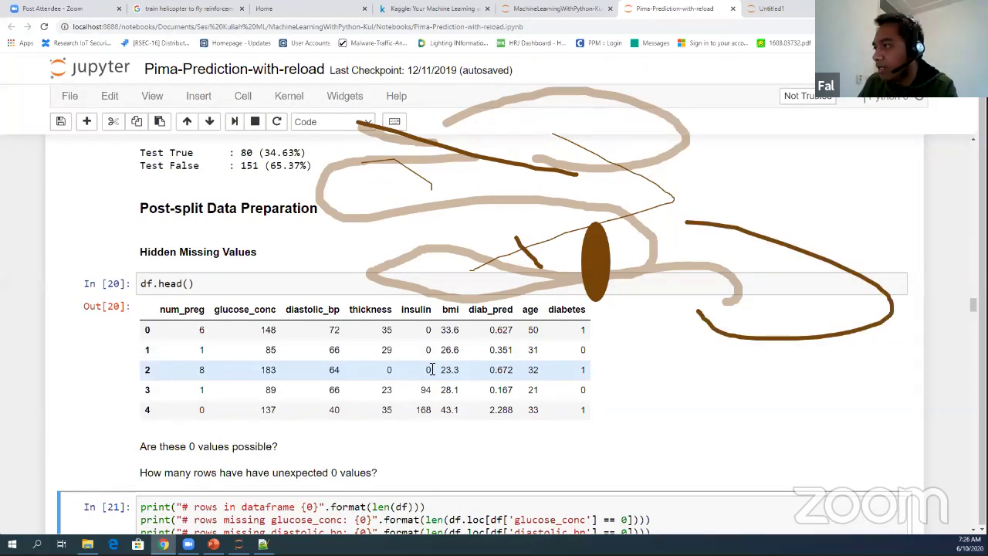
scroll(432, 373, down, 1)
scroll(432, 373, down, 3)
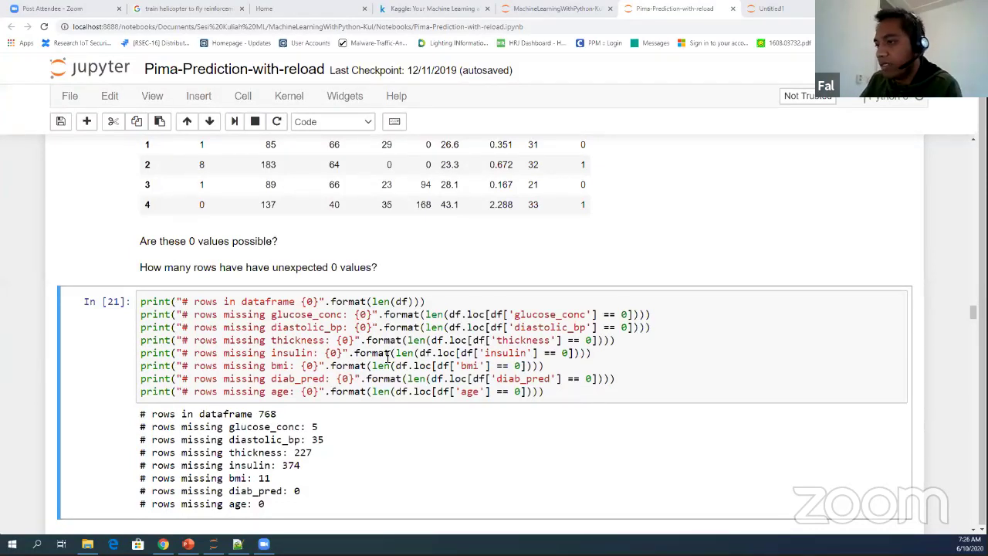
scroll(394, 359, up, 3)
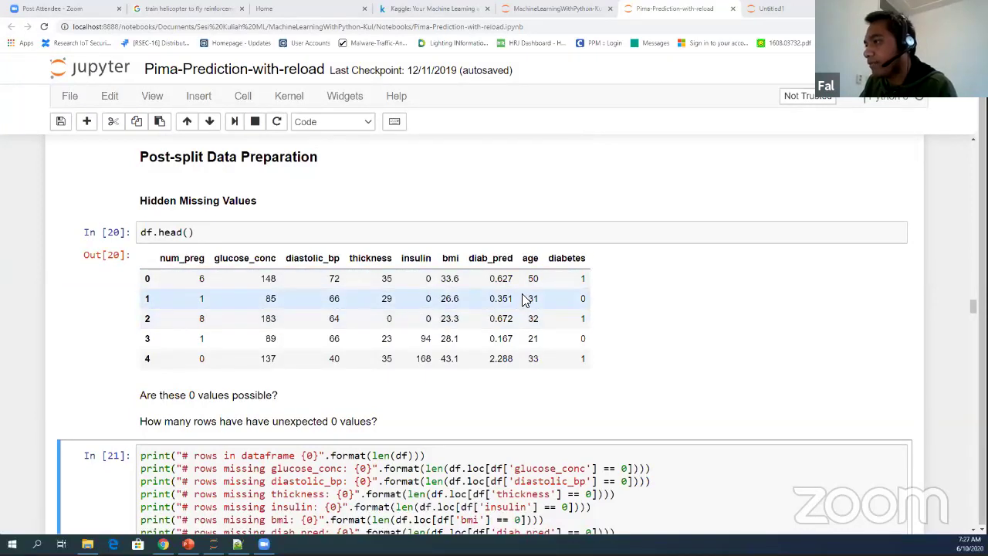
scroll(495, 334, down, 3)
scroll(495, 334, down, 3)
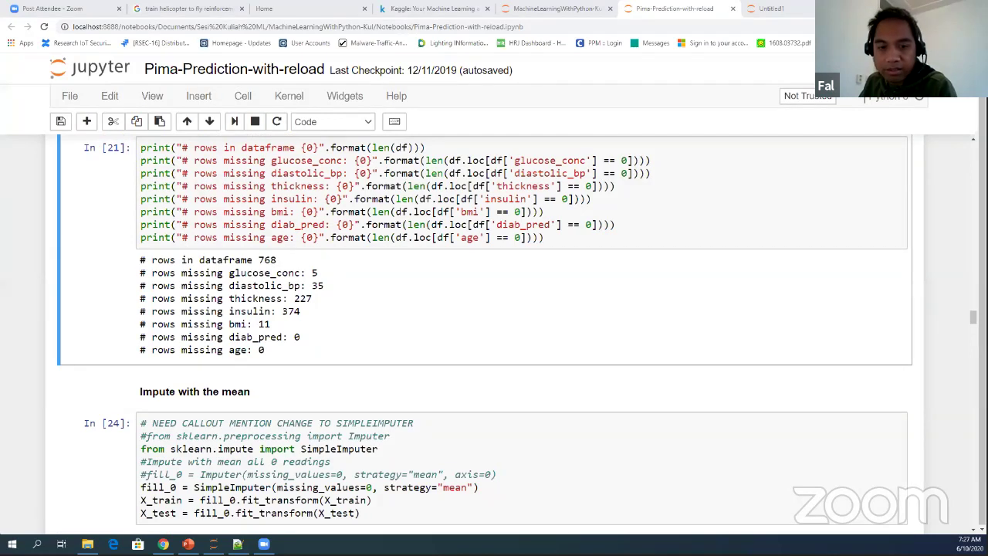
Check the Training Overview slide in PowerPoint, and return to the Pima notebook to read the mean imputation and Naive Bayes training cells
key(alt+Tab)
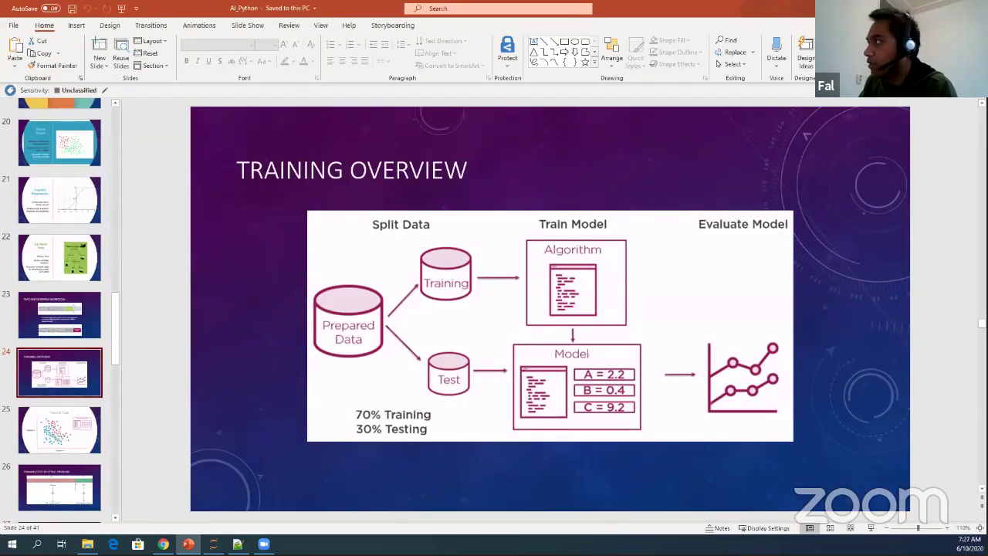
key(alt+Tab)
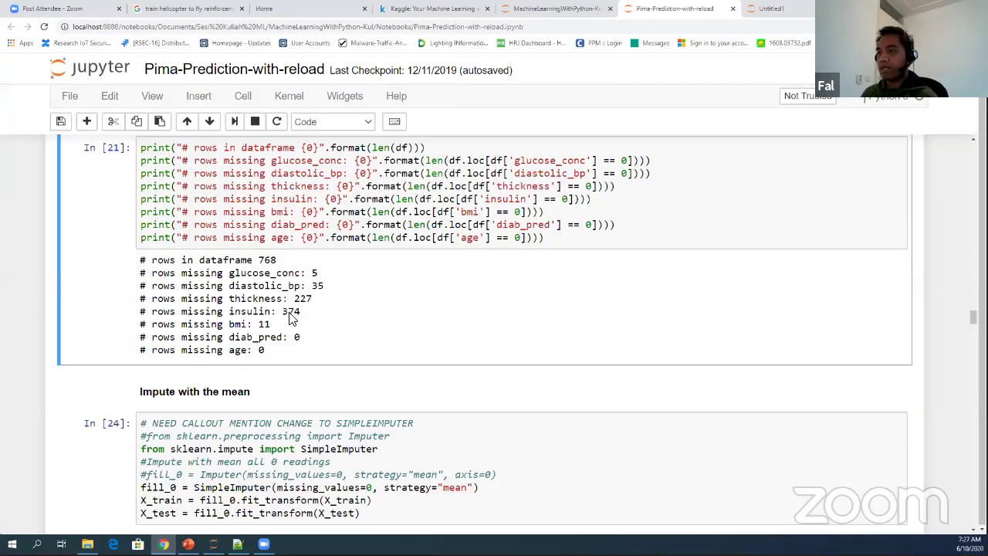
scroll(283, 363, down, 3)
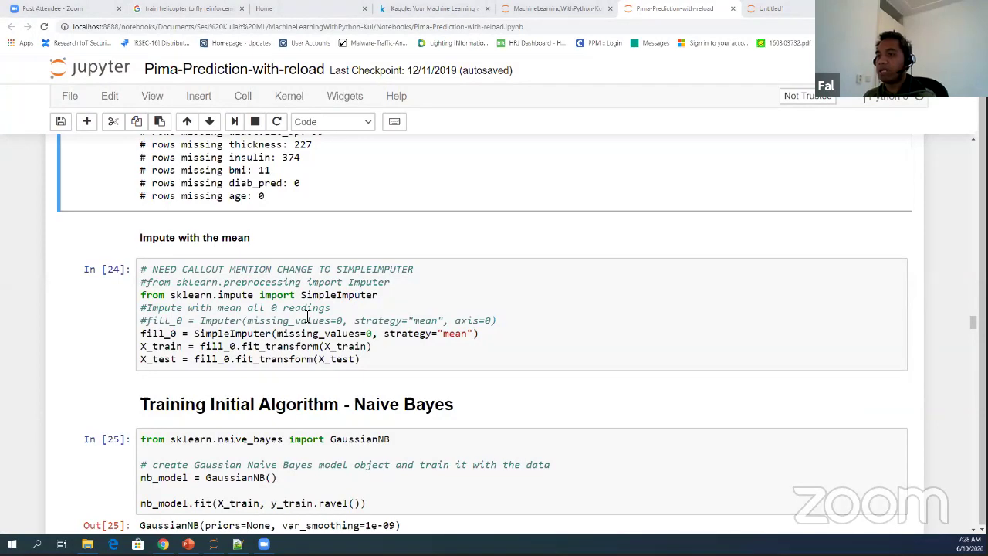
scroll(202, 527, down, 3)
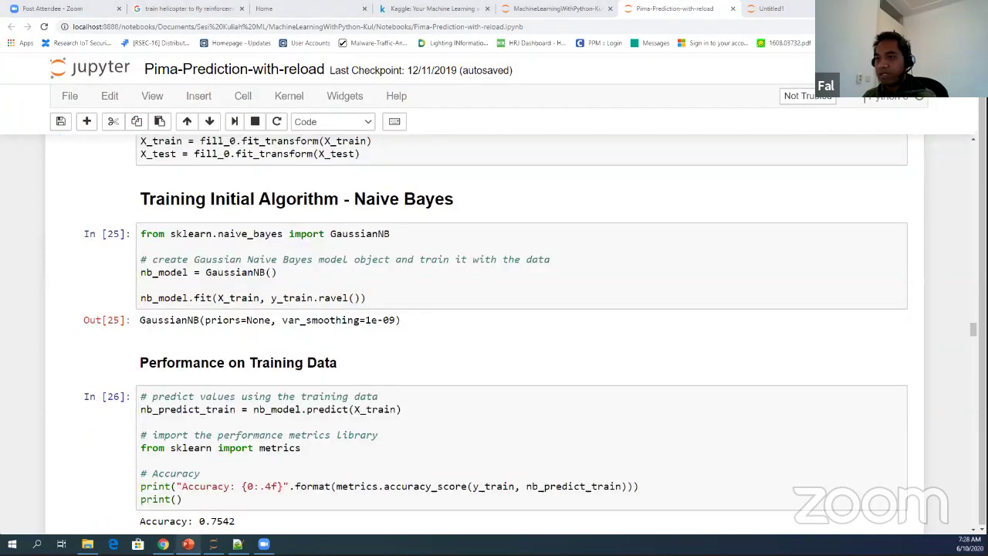